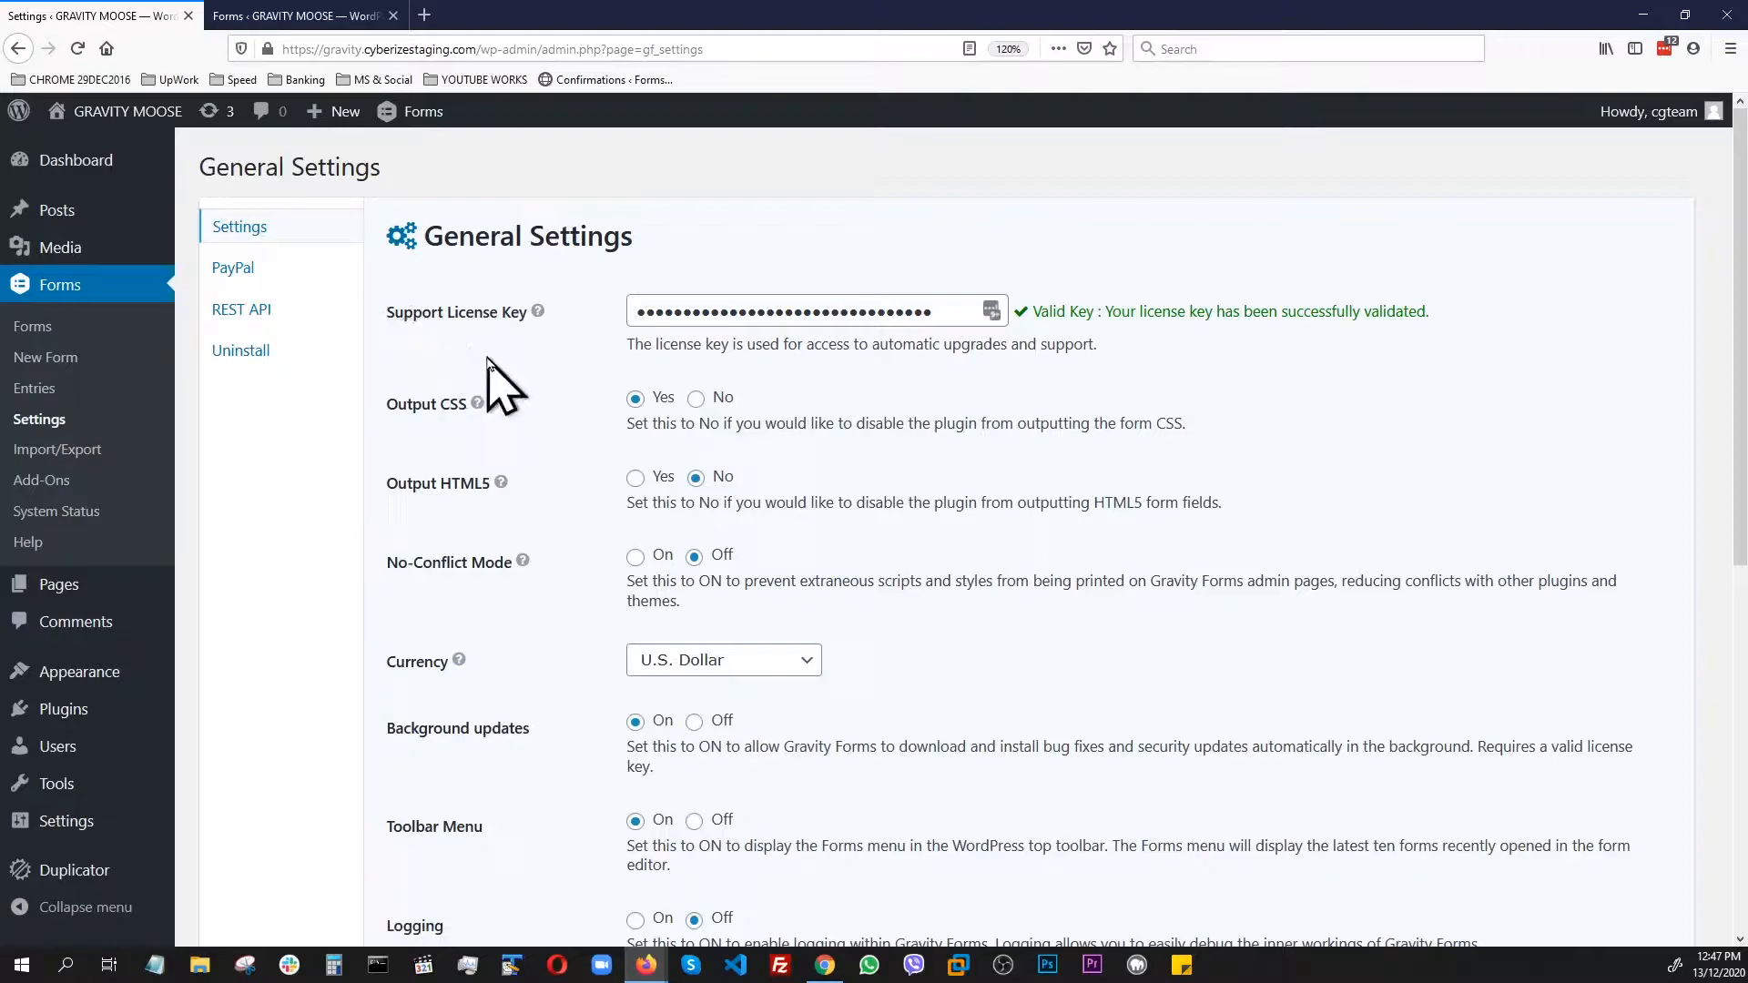
Turn on logging in the Gravity Forms general settings and save the settings
scroll(592, 373, "down", 7)
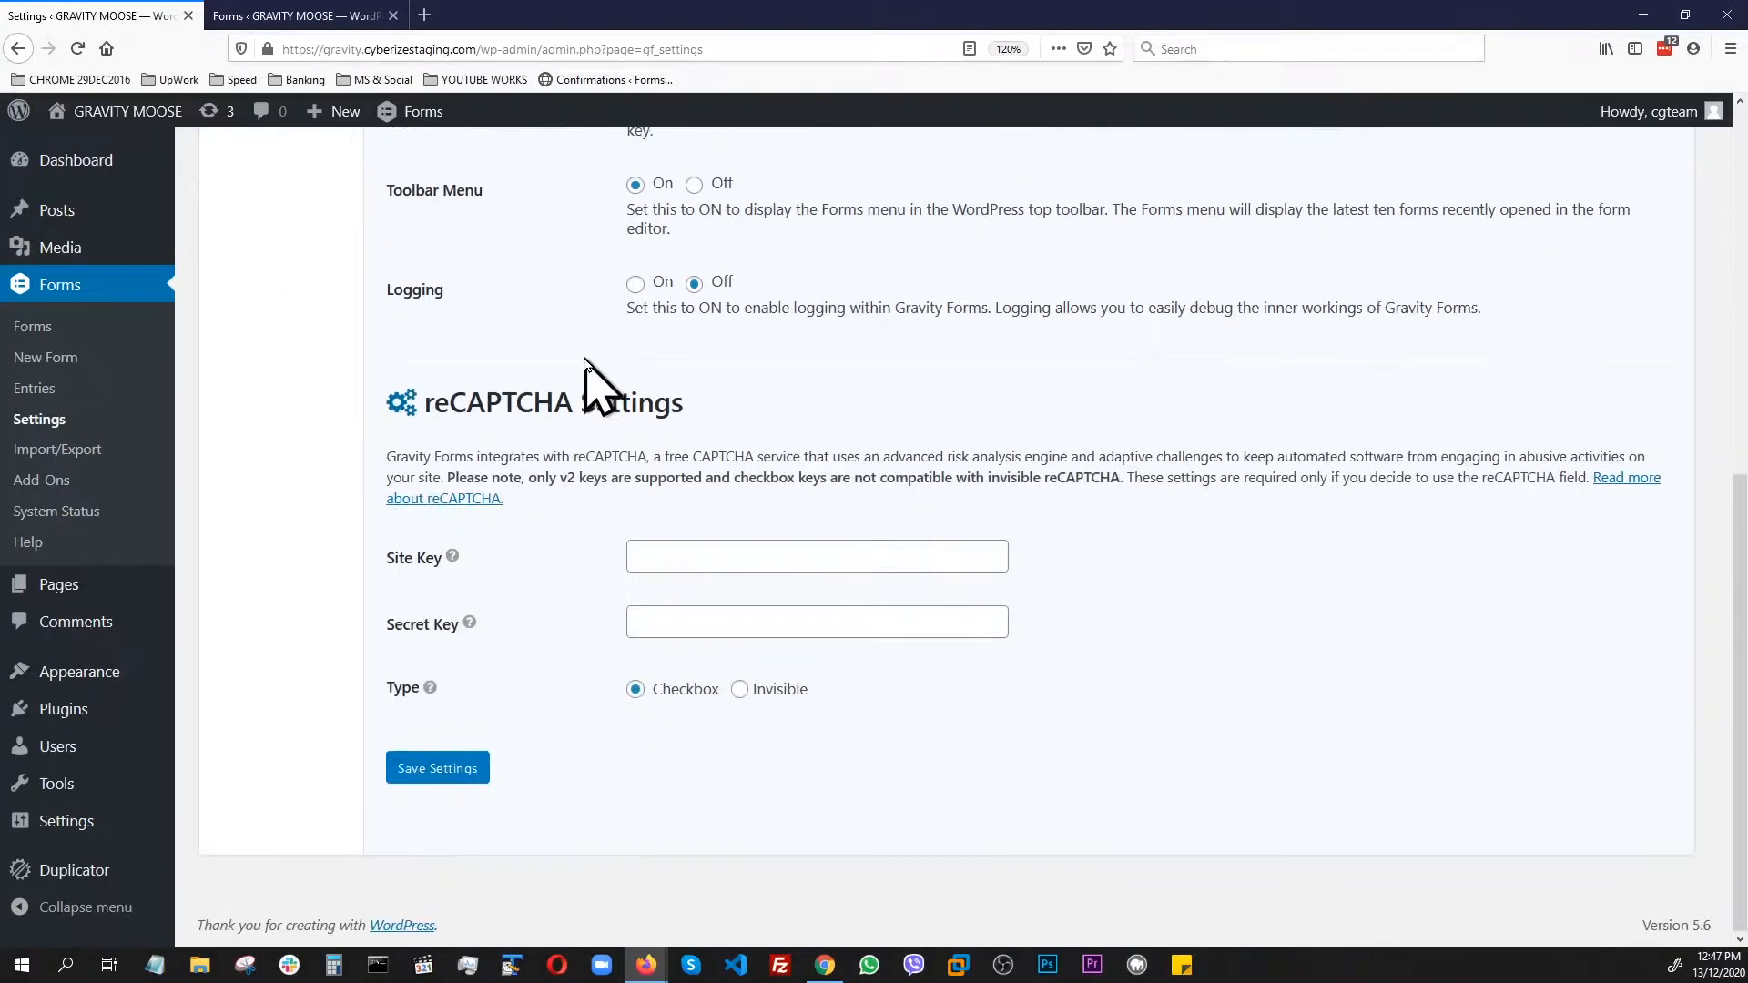
scroll(557, 596, "up", 3)
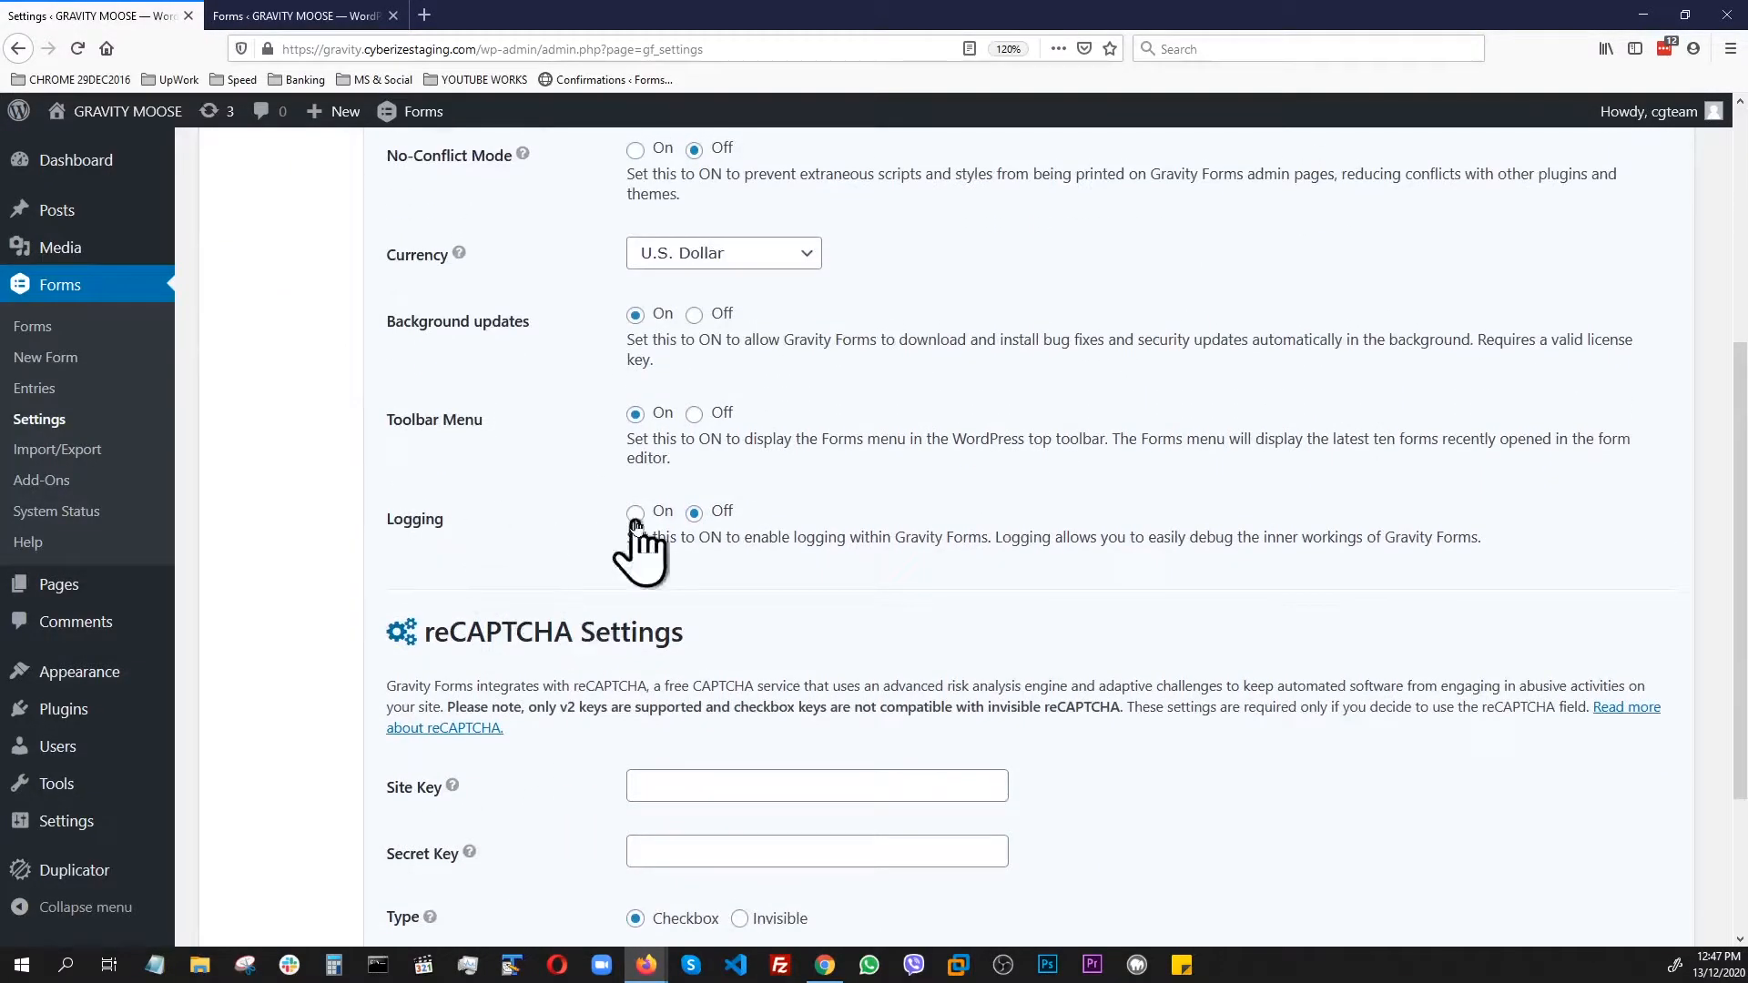
scroll(741, 610, "down", 3)
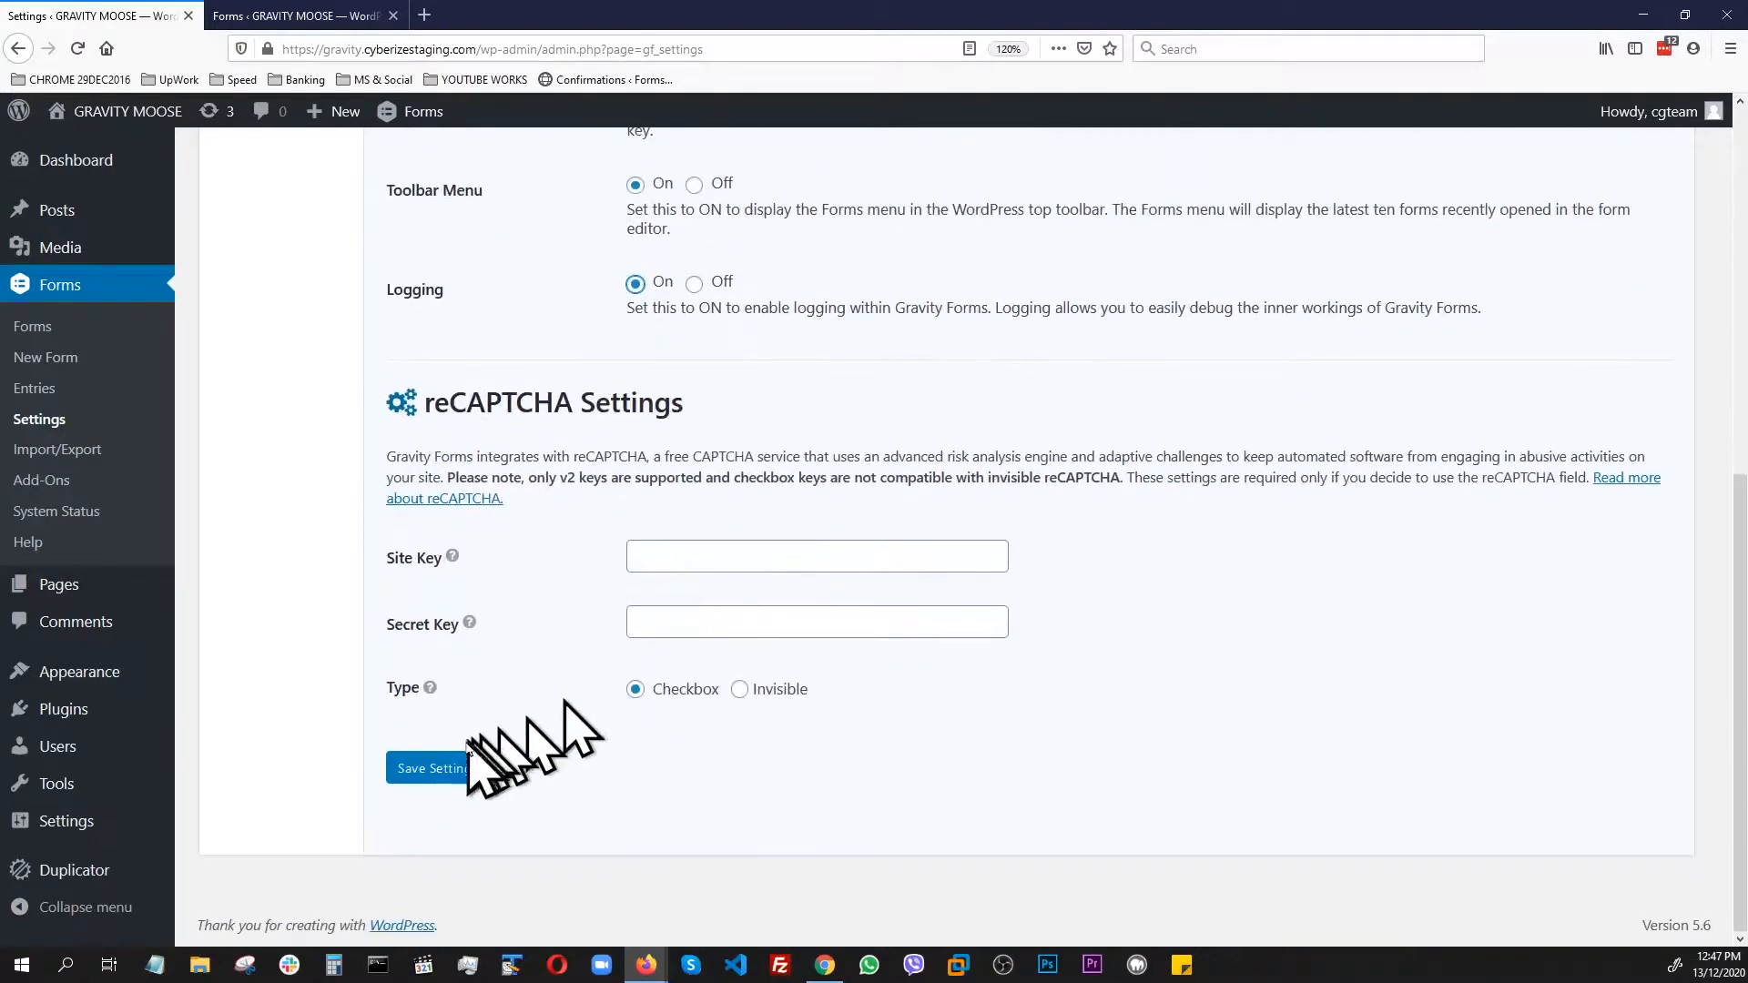
left_click(429, 772)
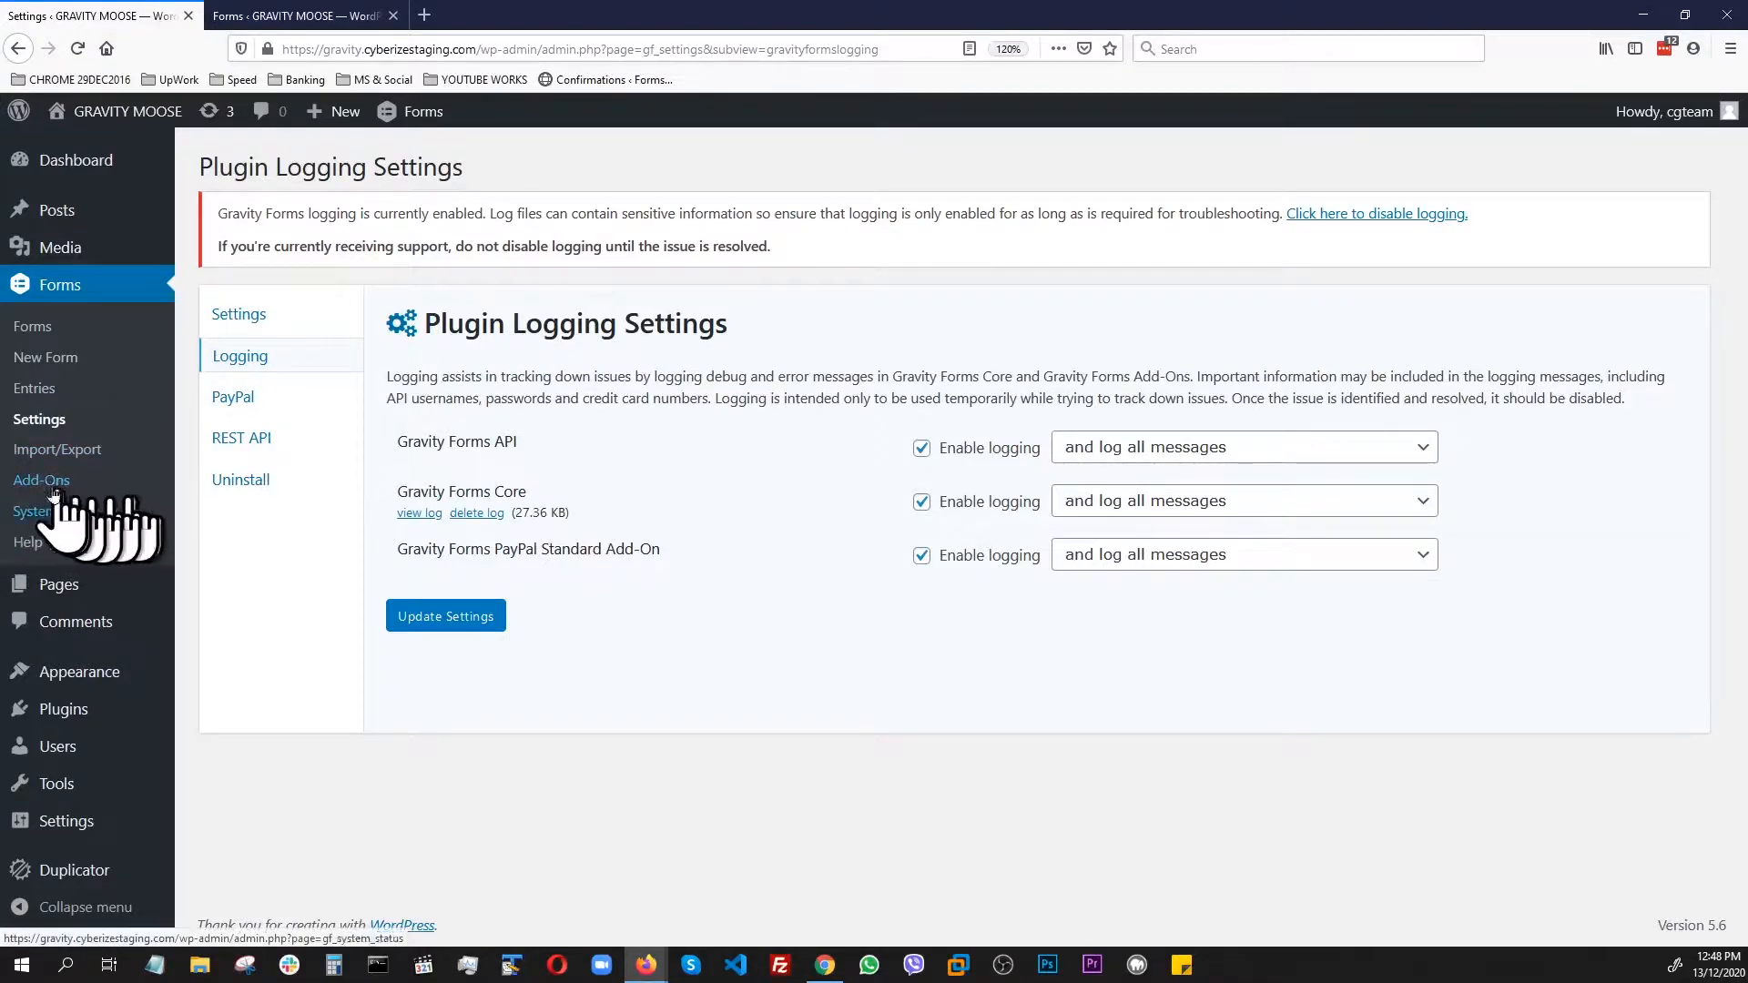
Update the Gravity Forms PayPal settings with the confirmation that the PayPal account is configured to enable IPN
left_click(233, 401)
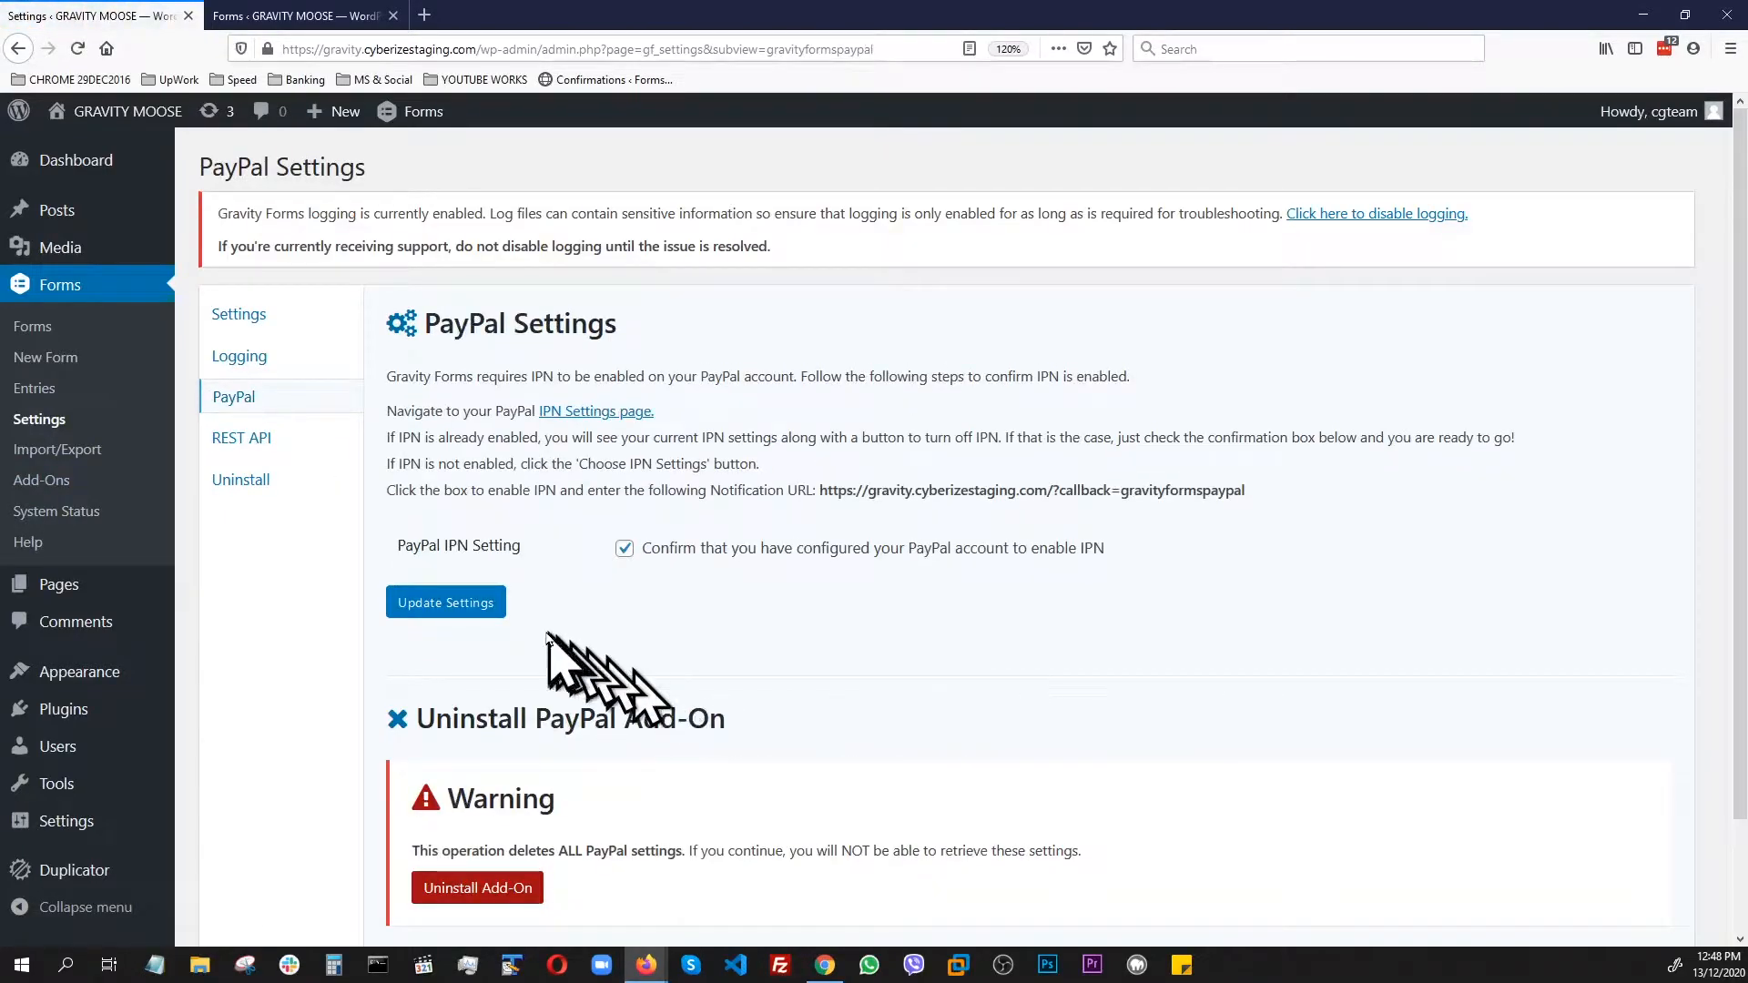
left_click(623, 550)
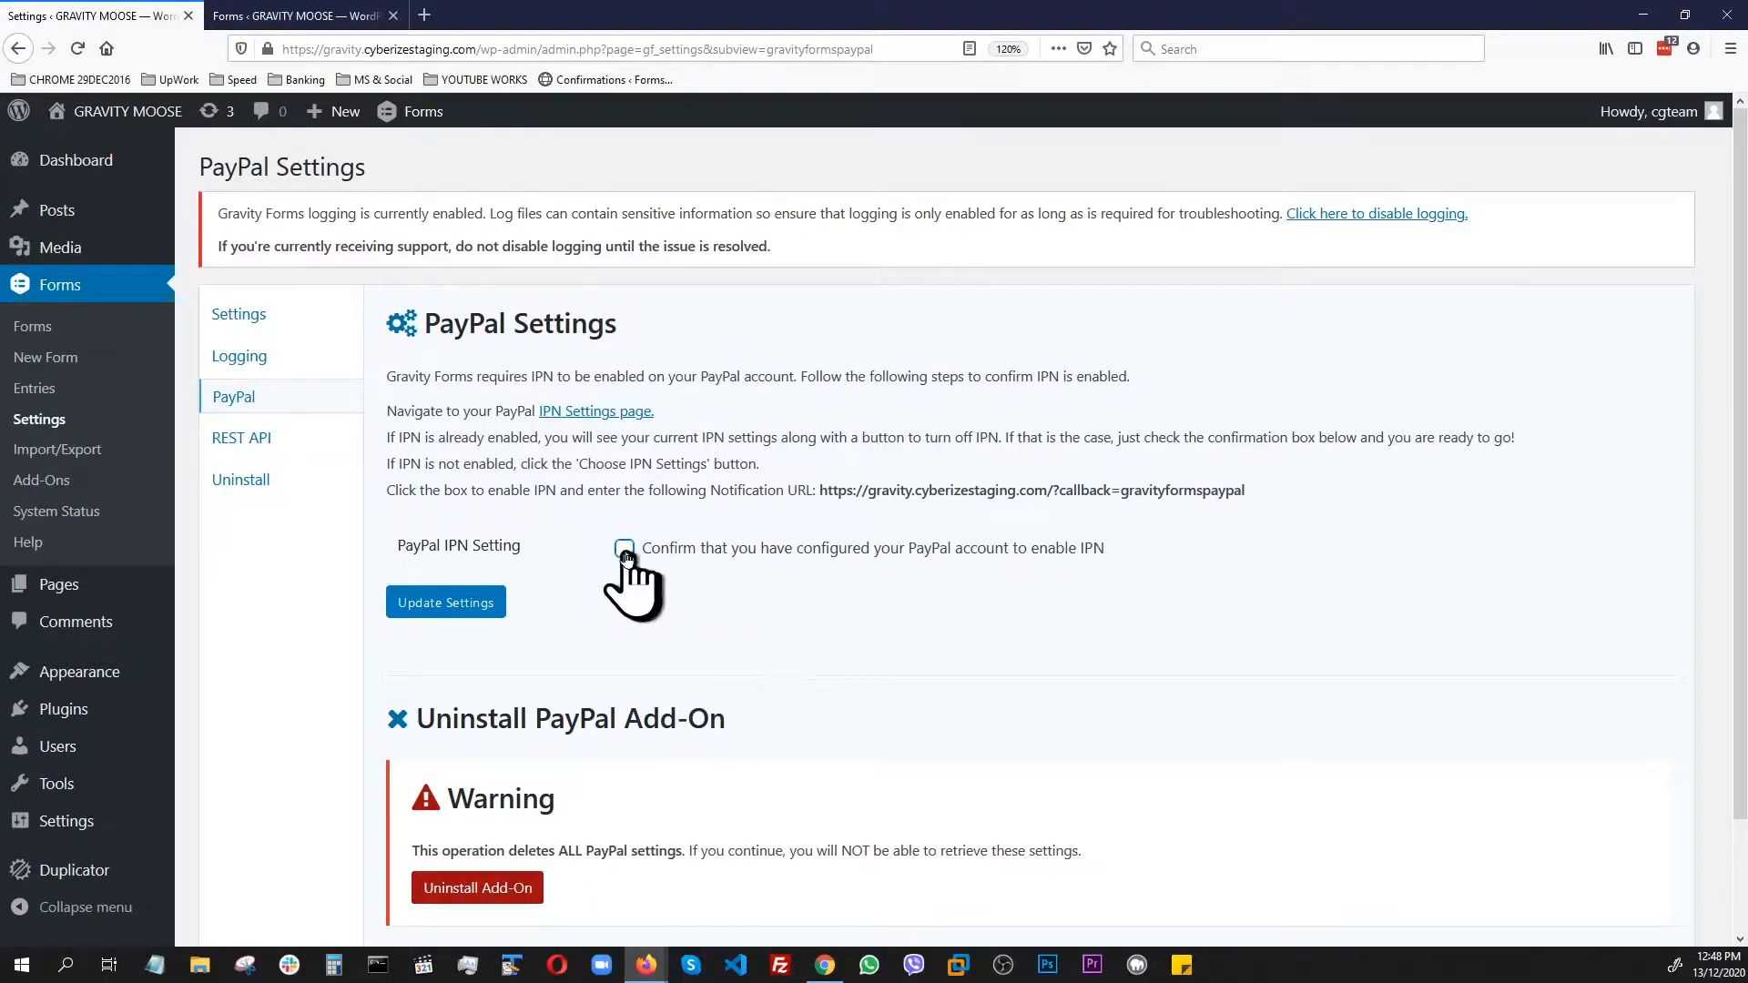
left_click(436, 607)
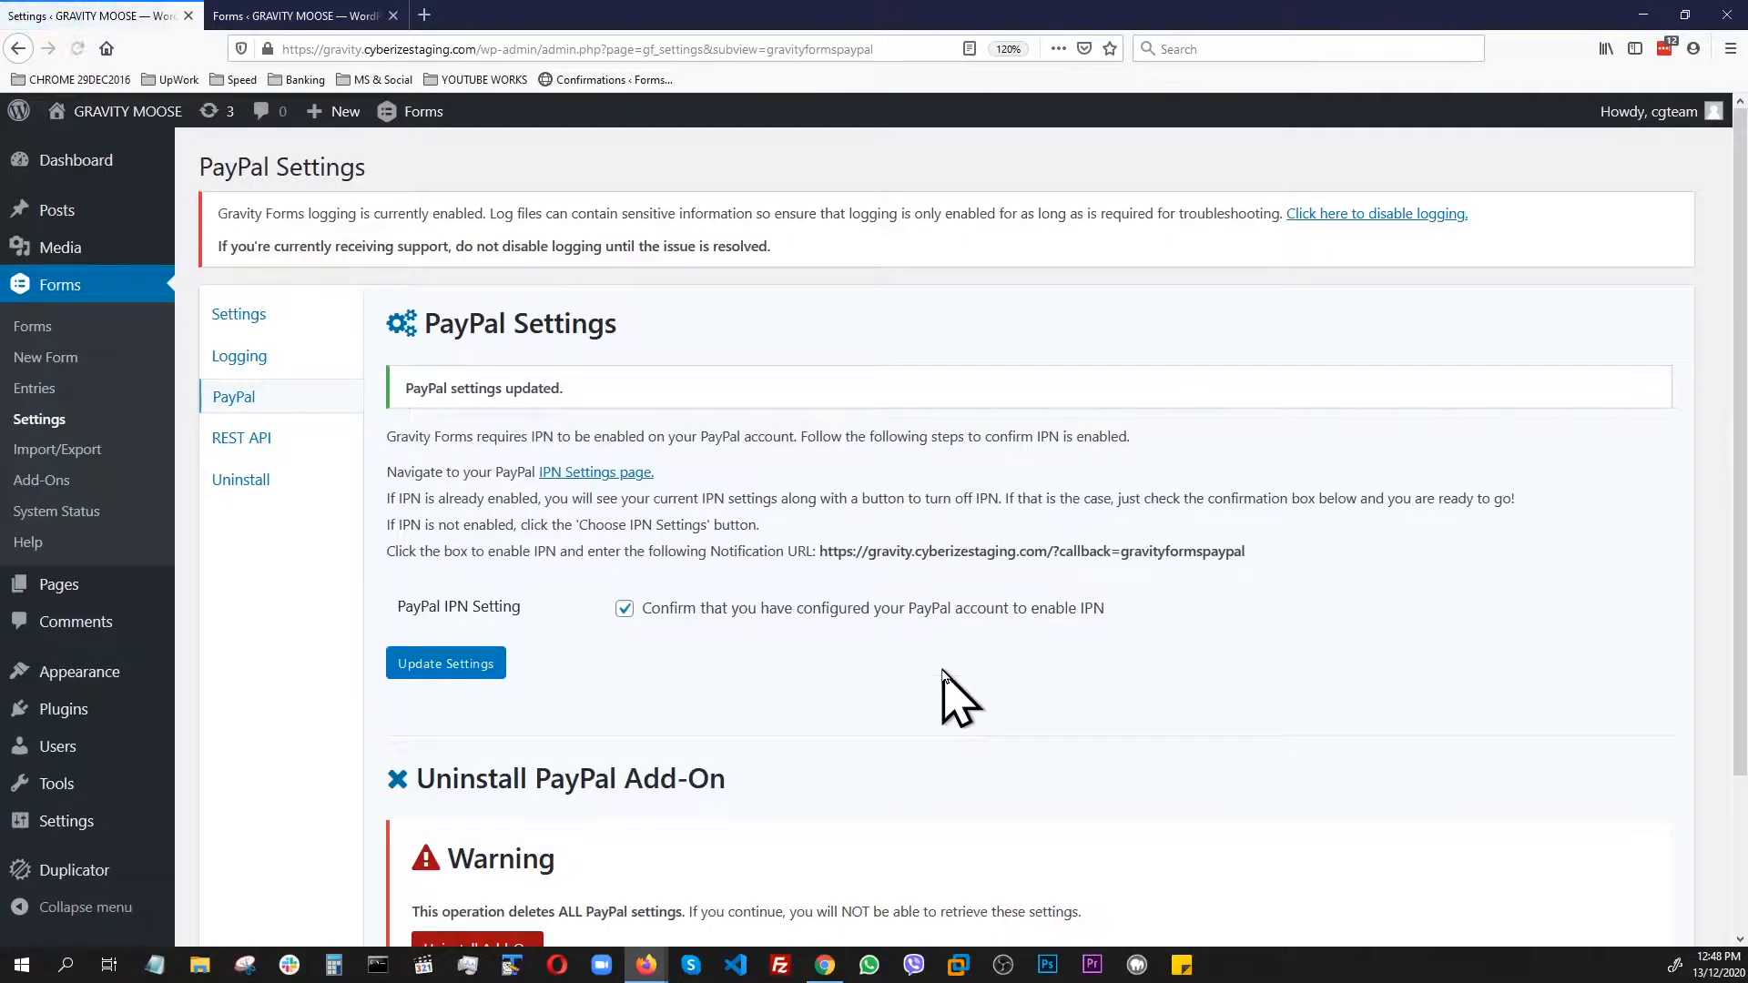
Log in to the PayPal sandbox business account and copy the IPN notification URL from the Gravity Forms PayPal settings
left_click_drag(821, 552, 1253, 561)
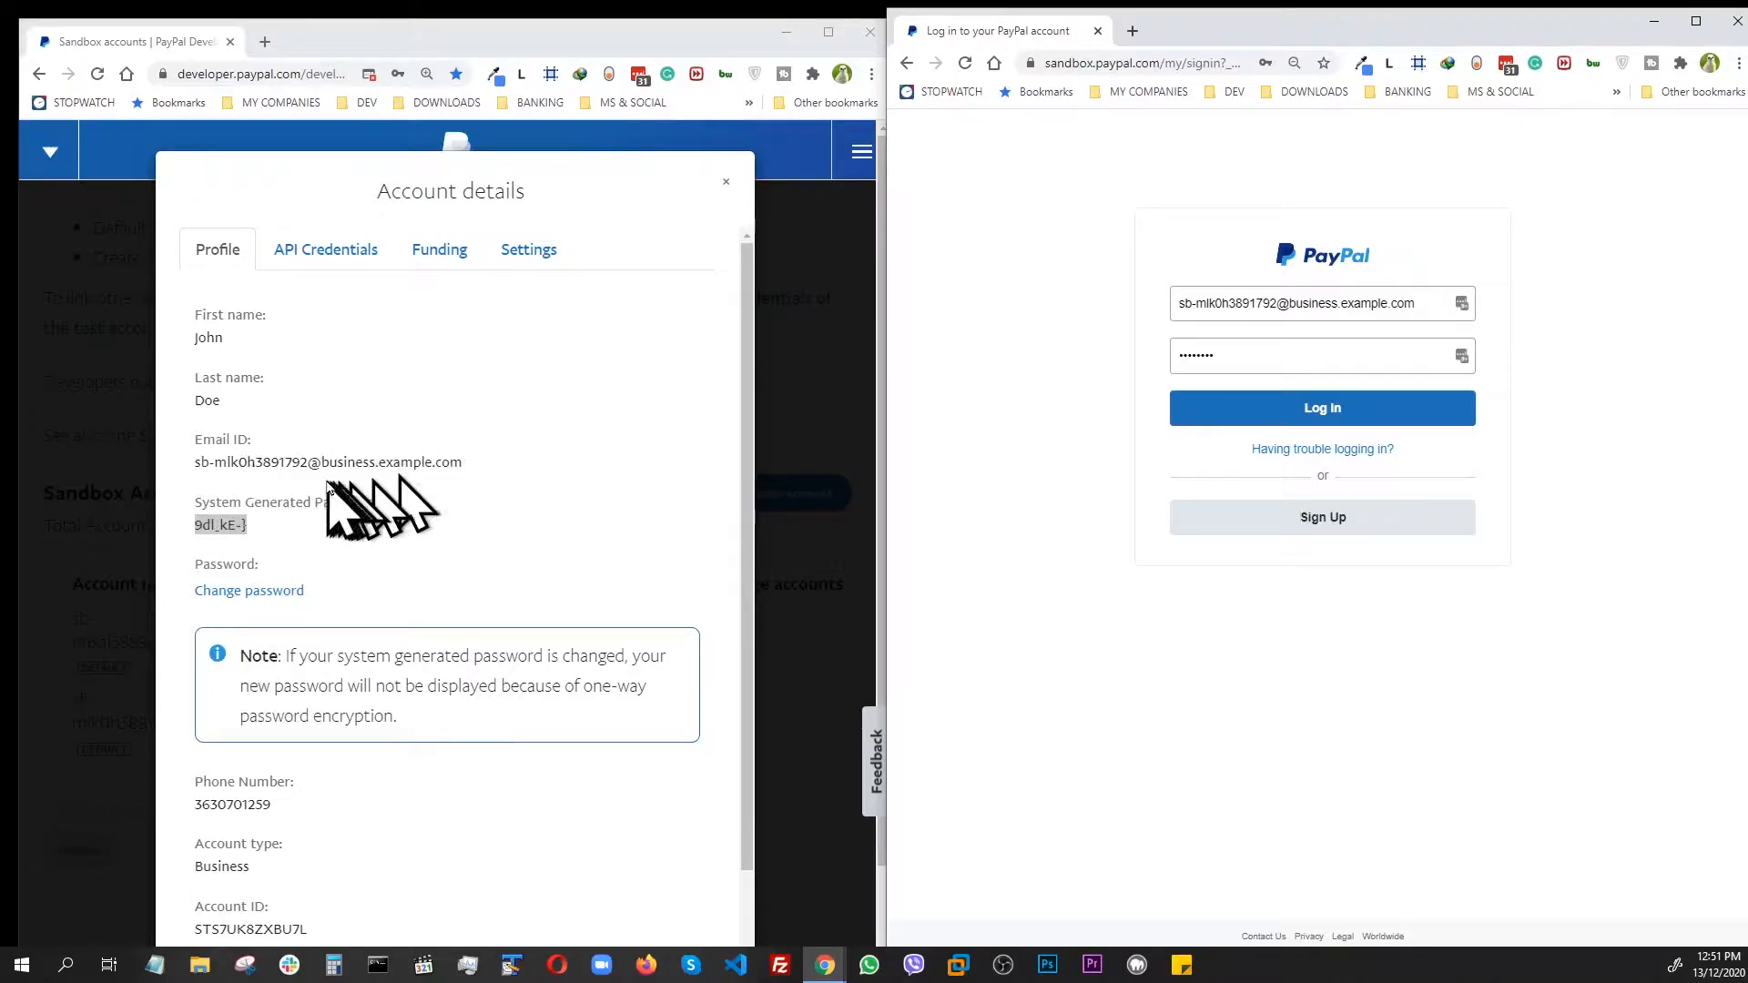
left_click(1331, 414)
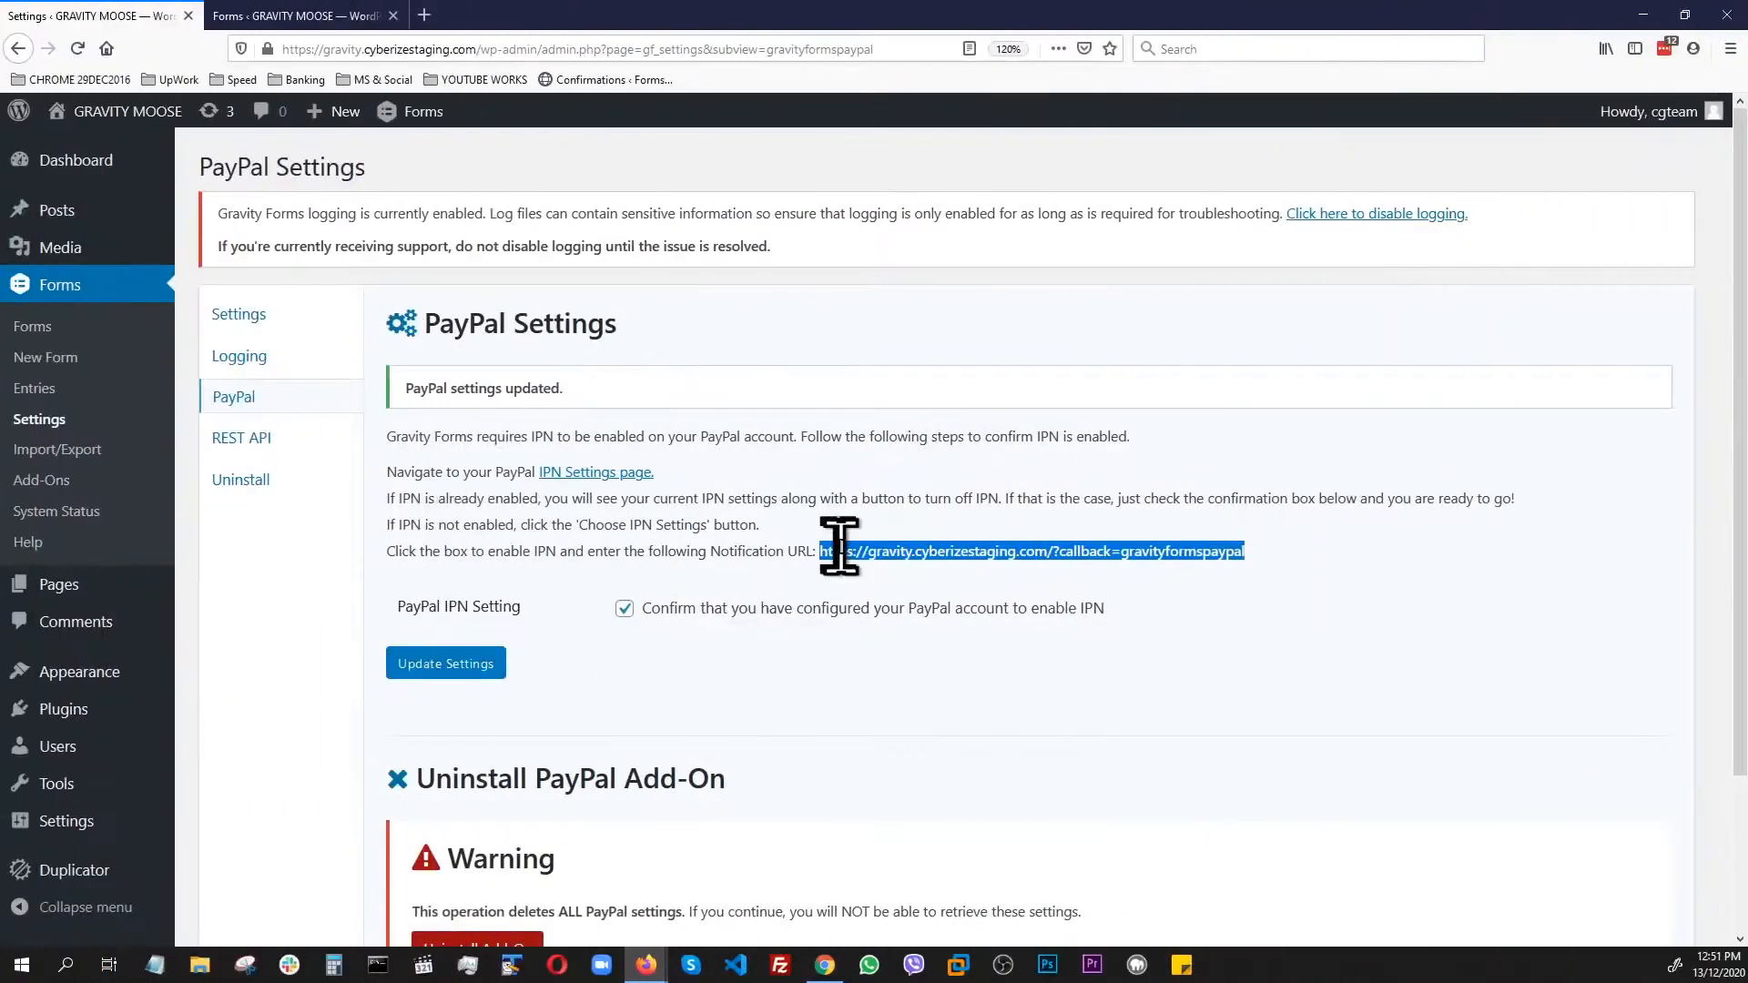
right_click(981, 556)
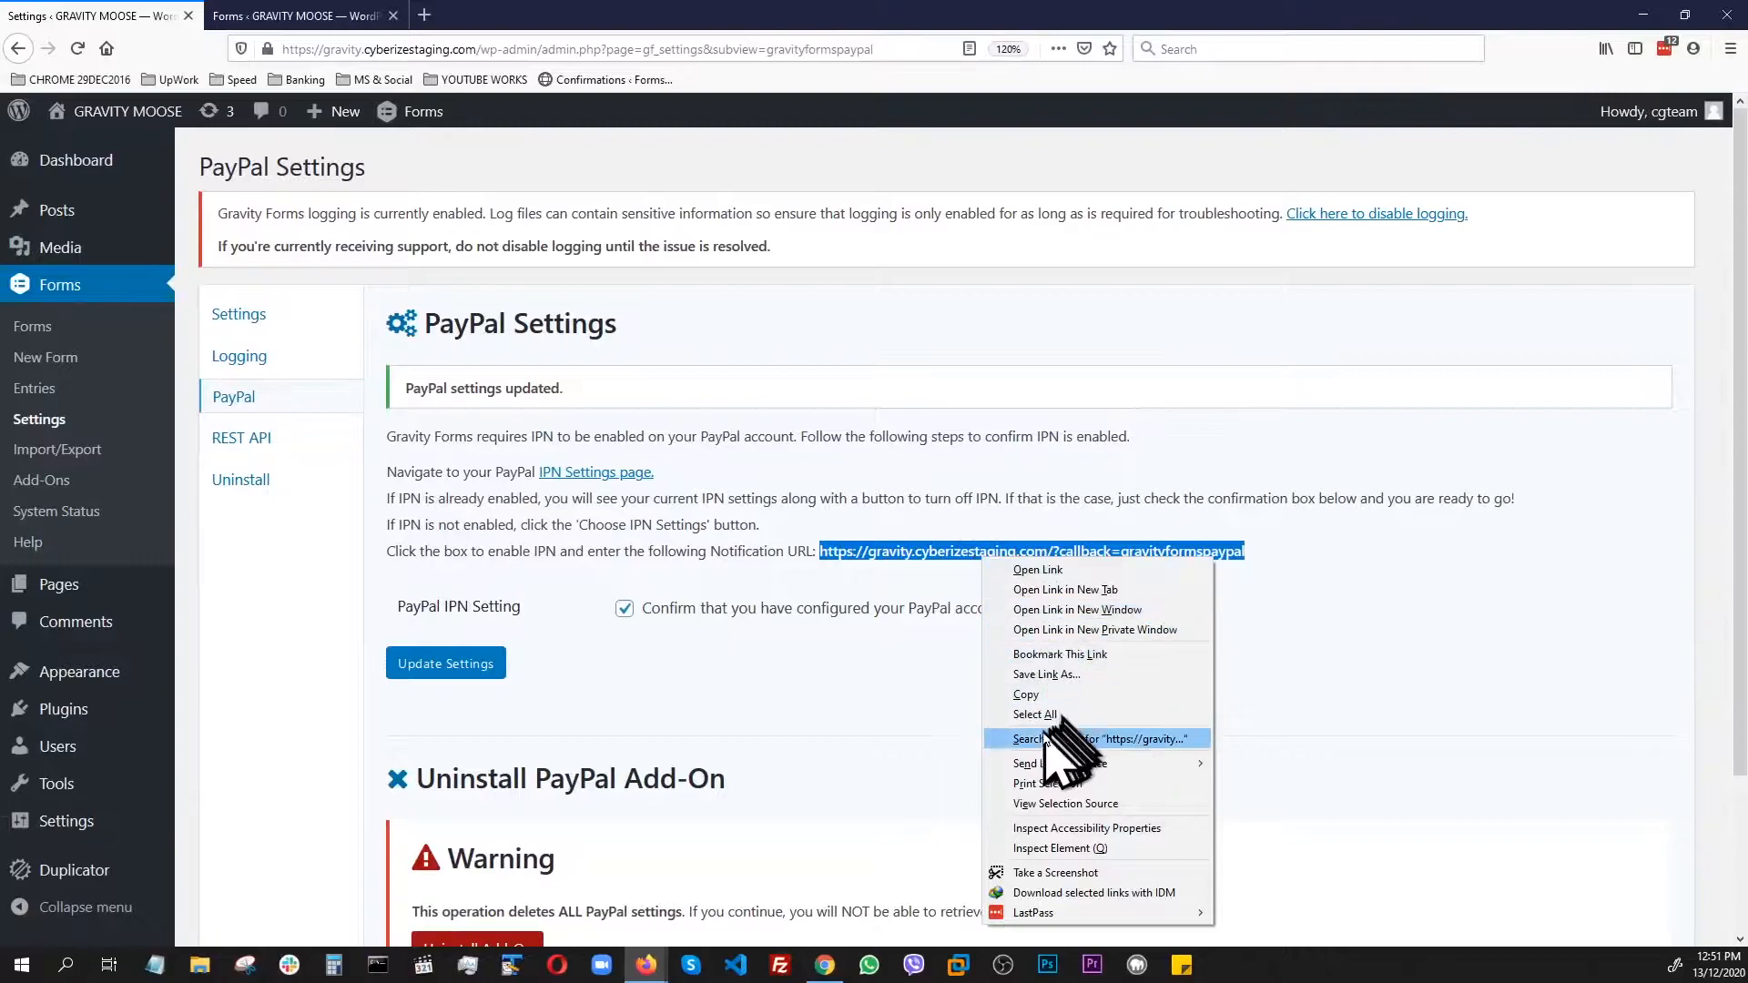
left_click(1143, 720)
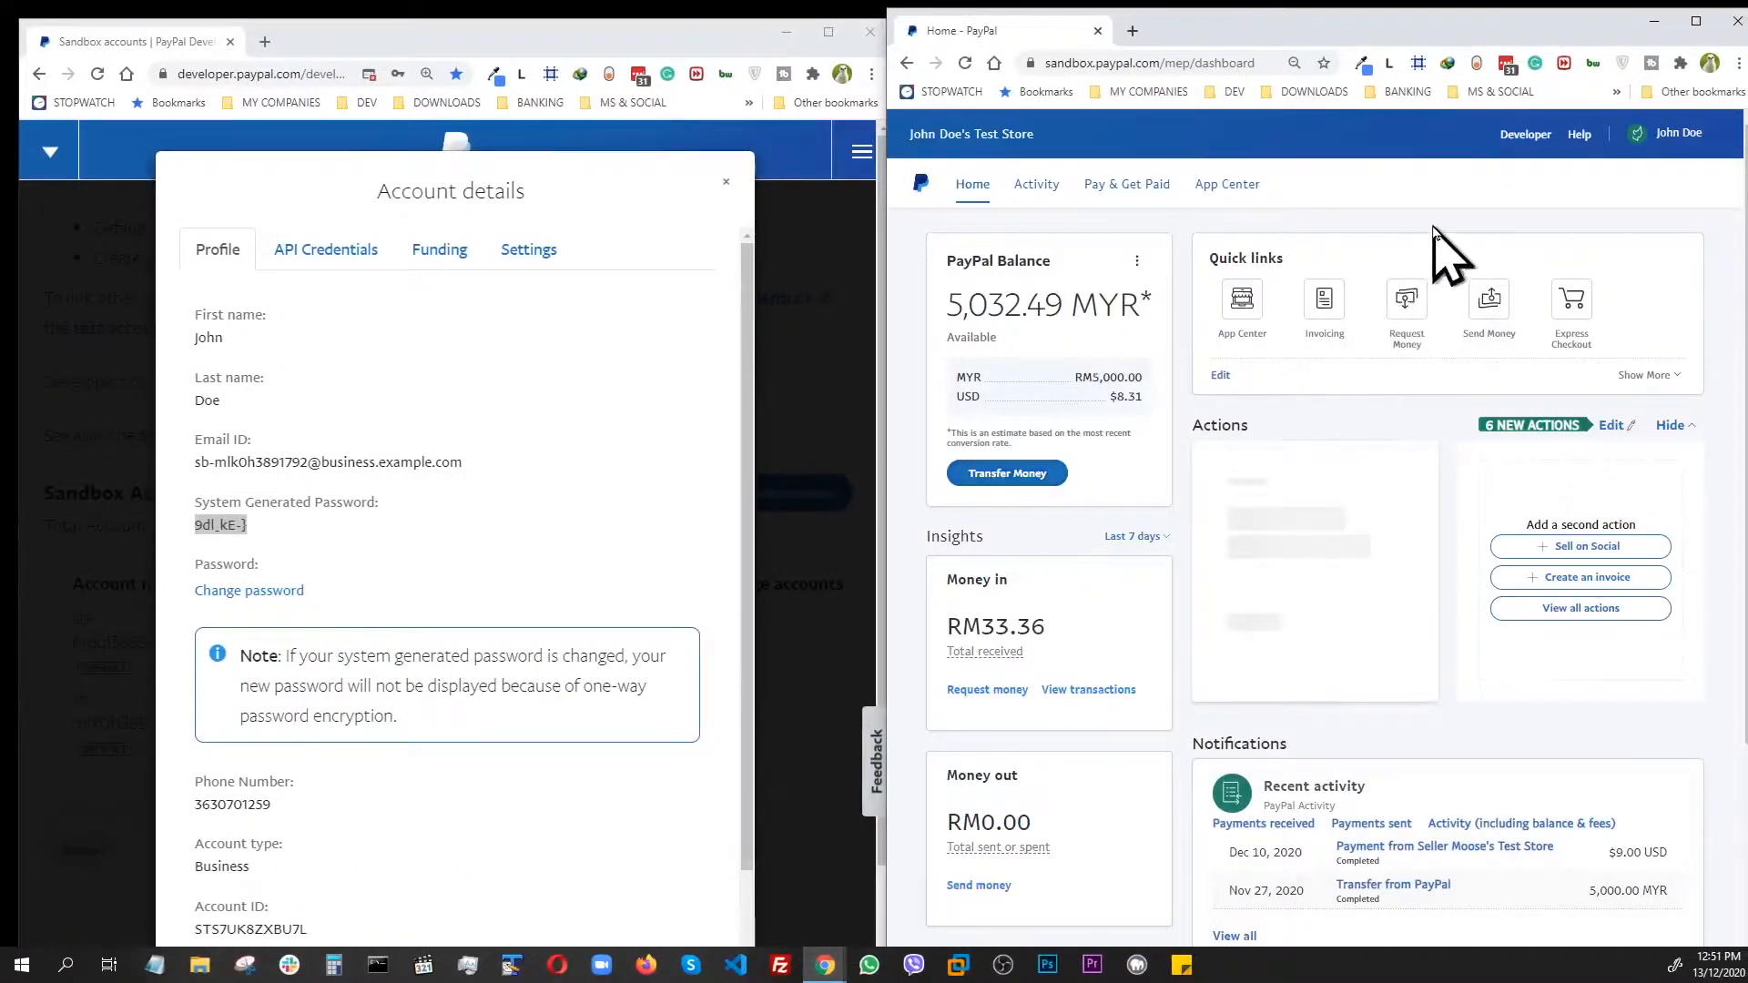
In the PayPal sandbox account settings, open the Instant Payment Notification settings for editing
mouse_move(1695, 141)
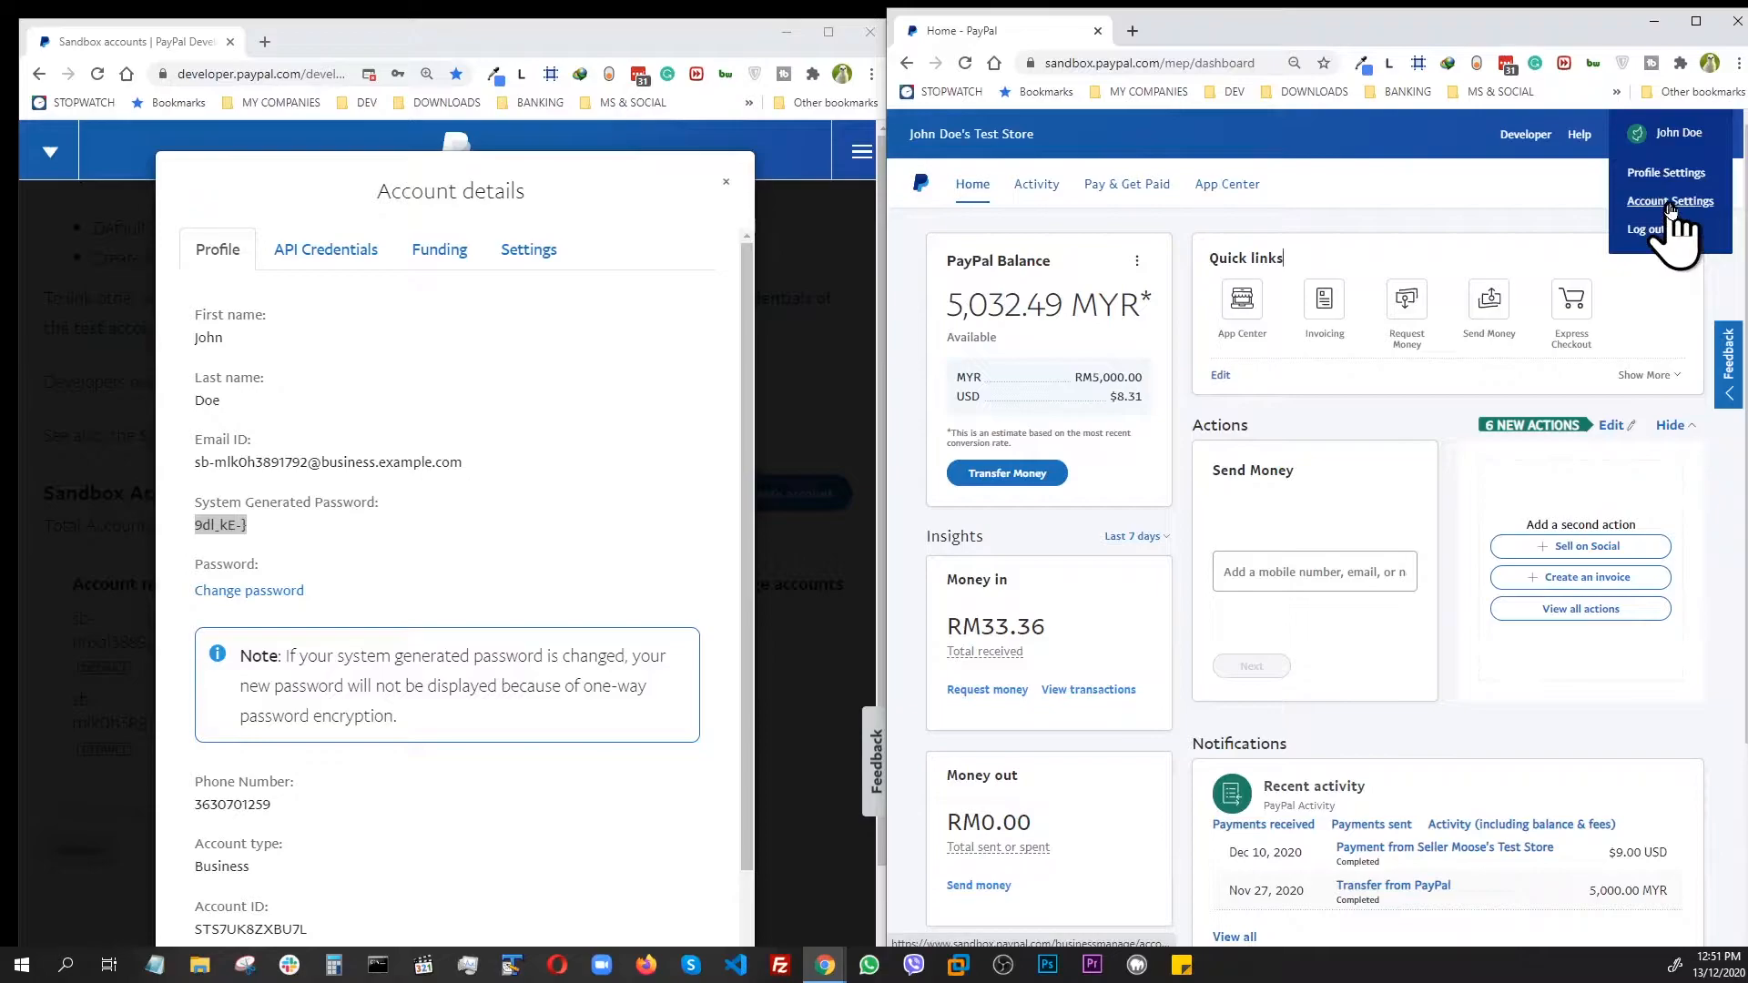
left_click(1671, 203)
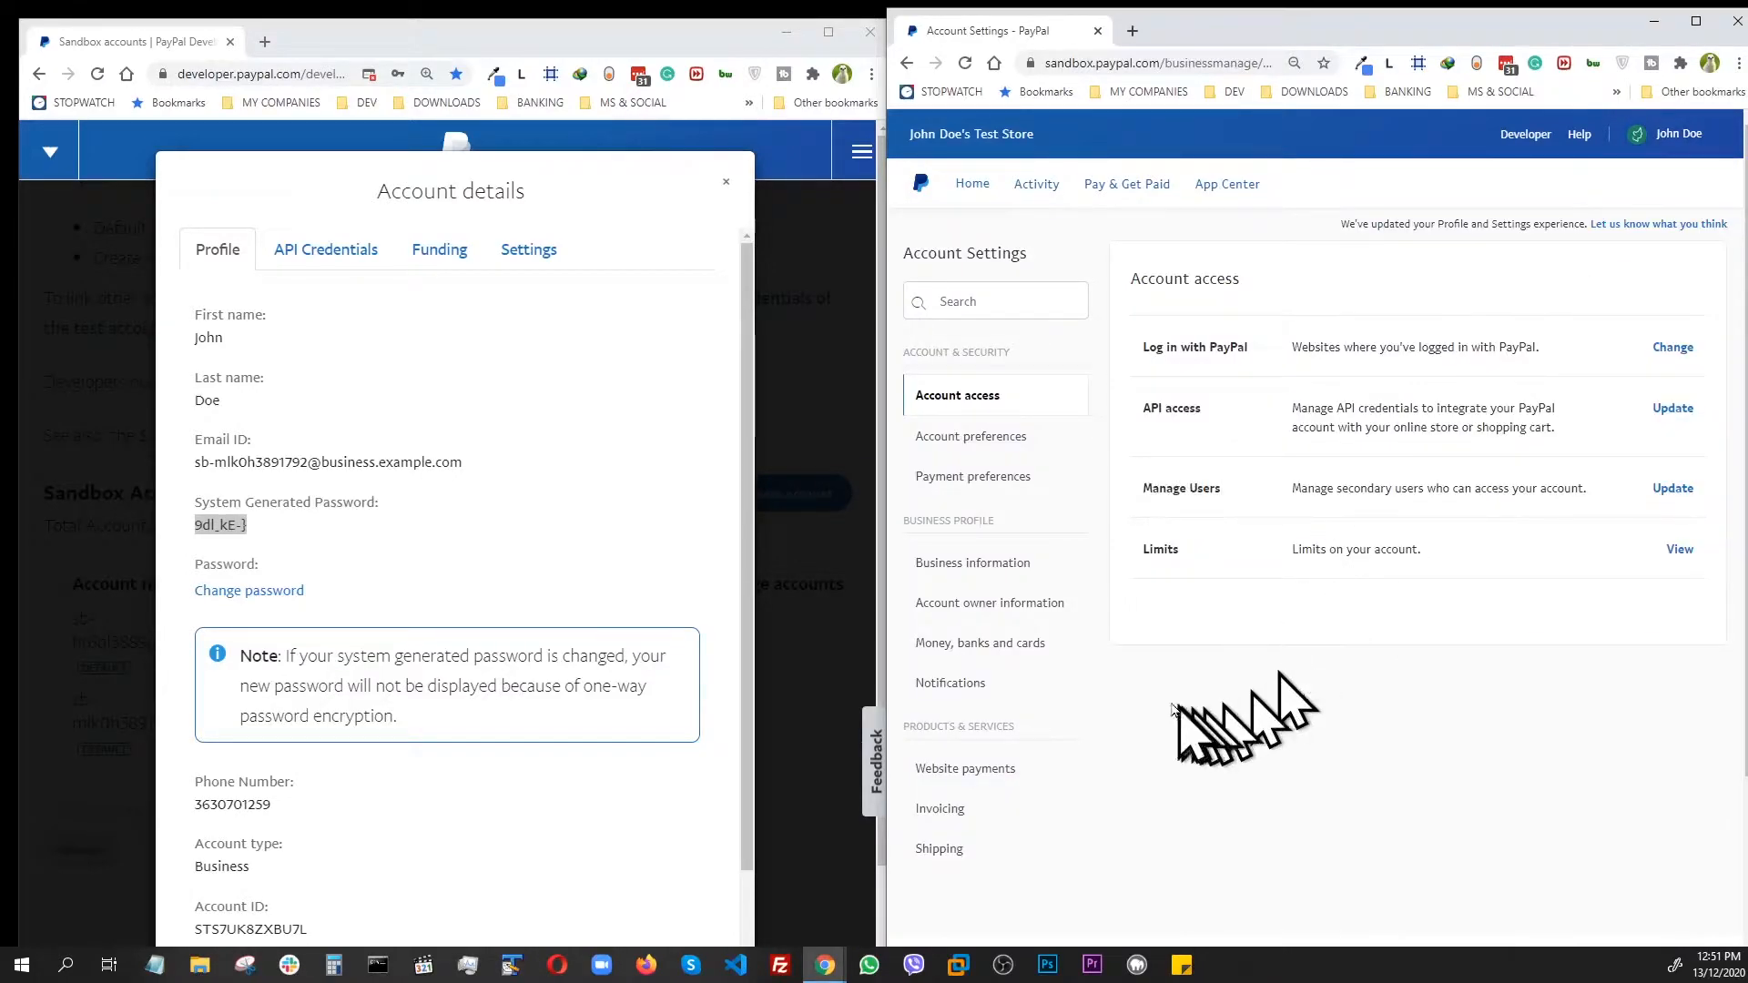
left_click(949, 684)
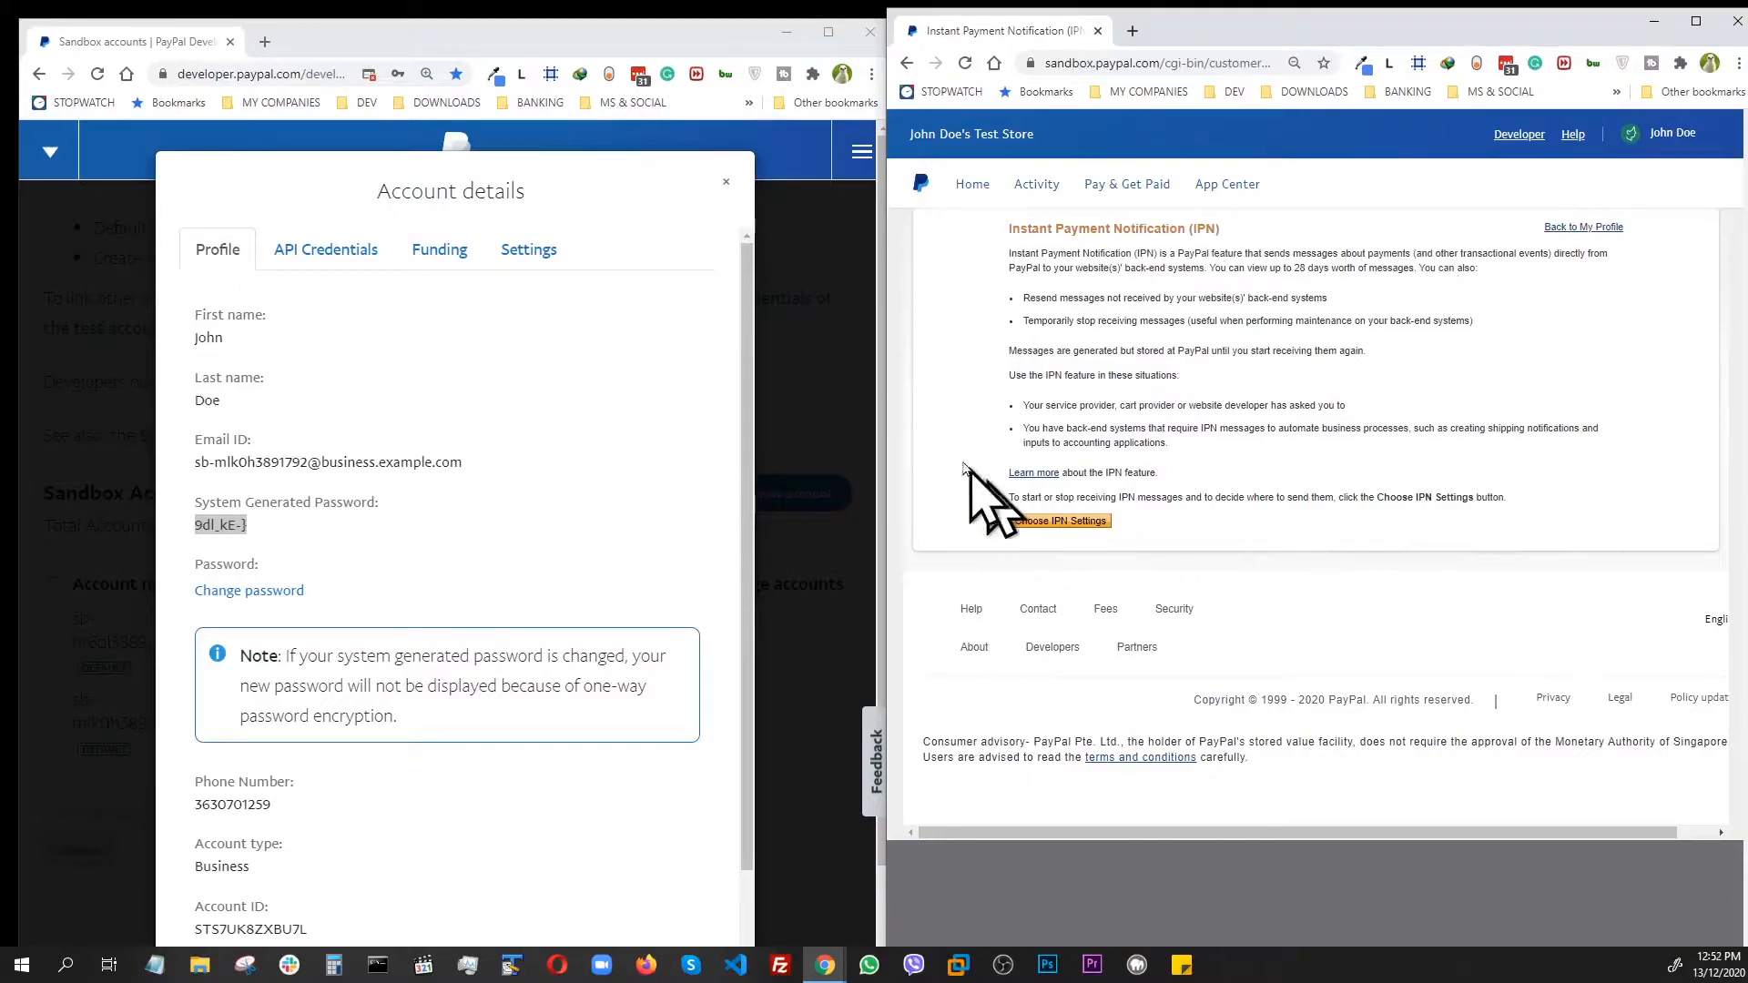
left_click(1056, 521)
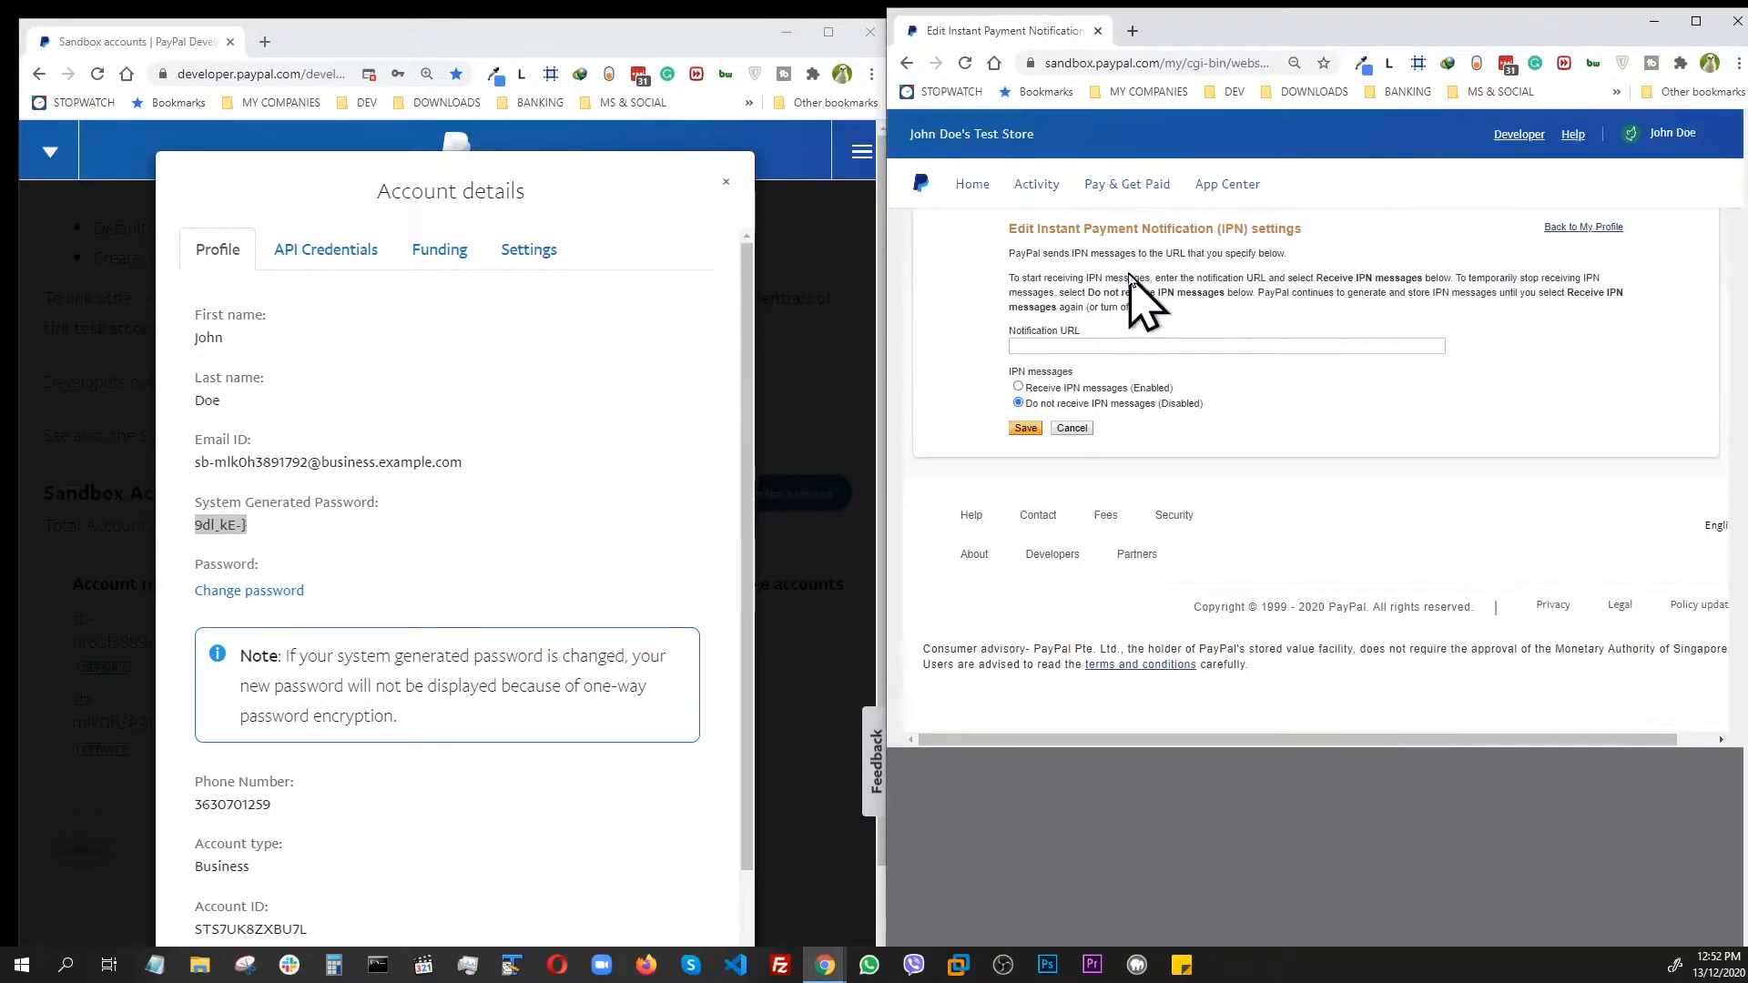
left_click(1100, 346)
right_click(1110, 346)
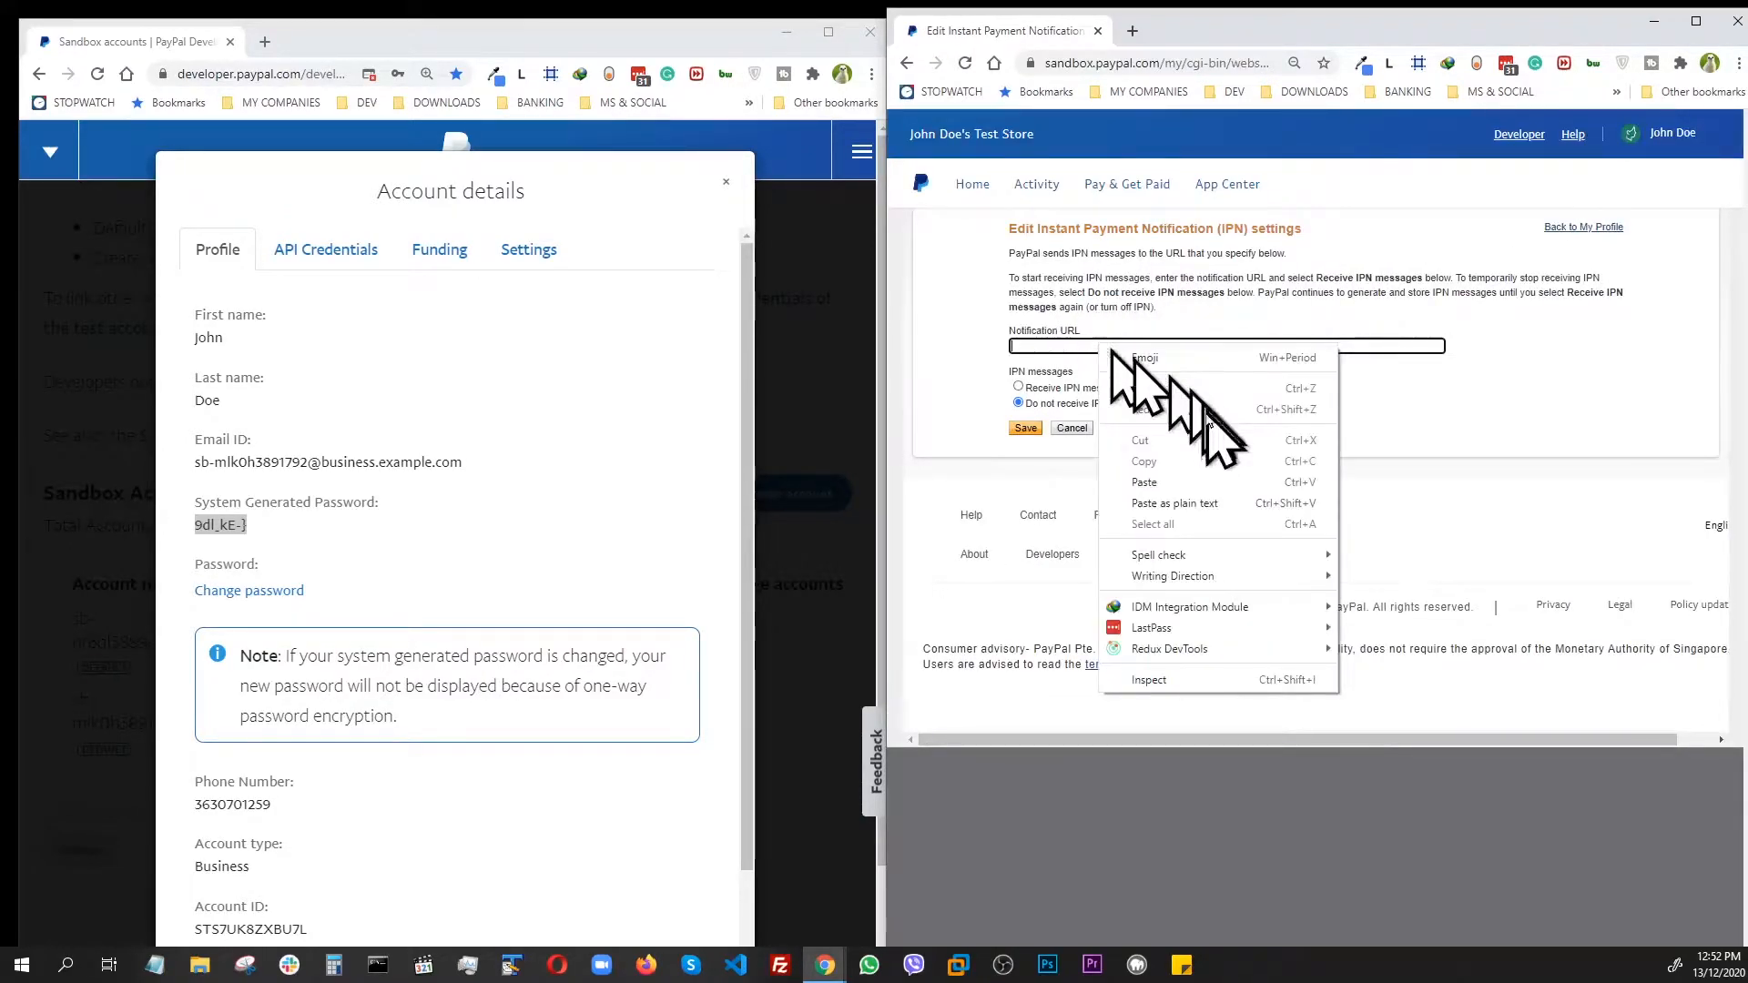
left_click(1152, 482)
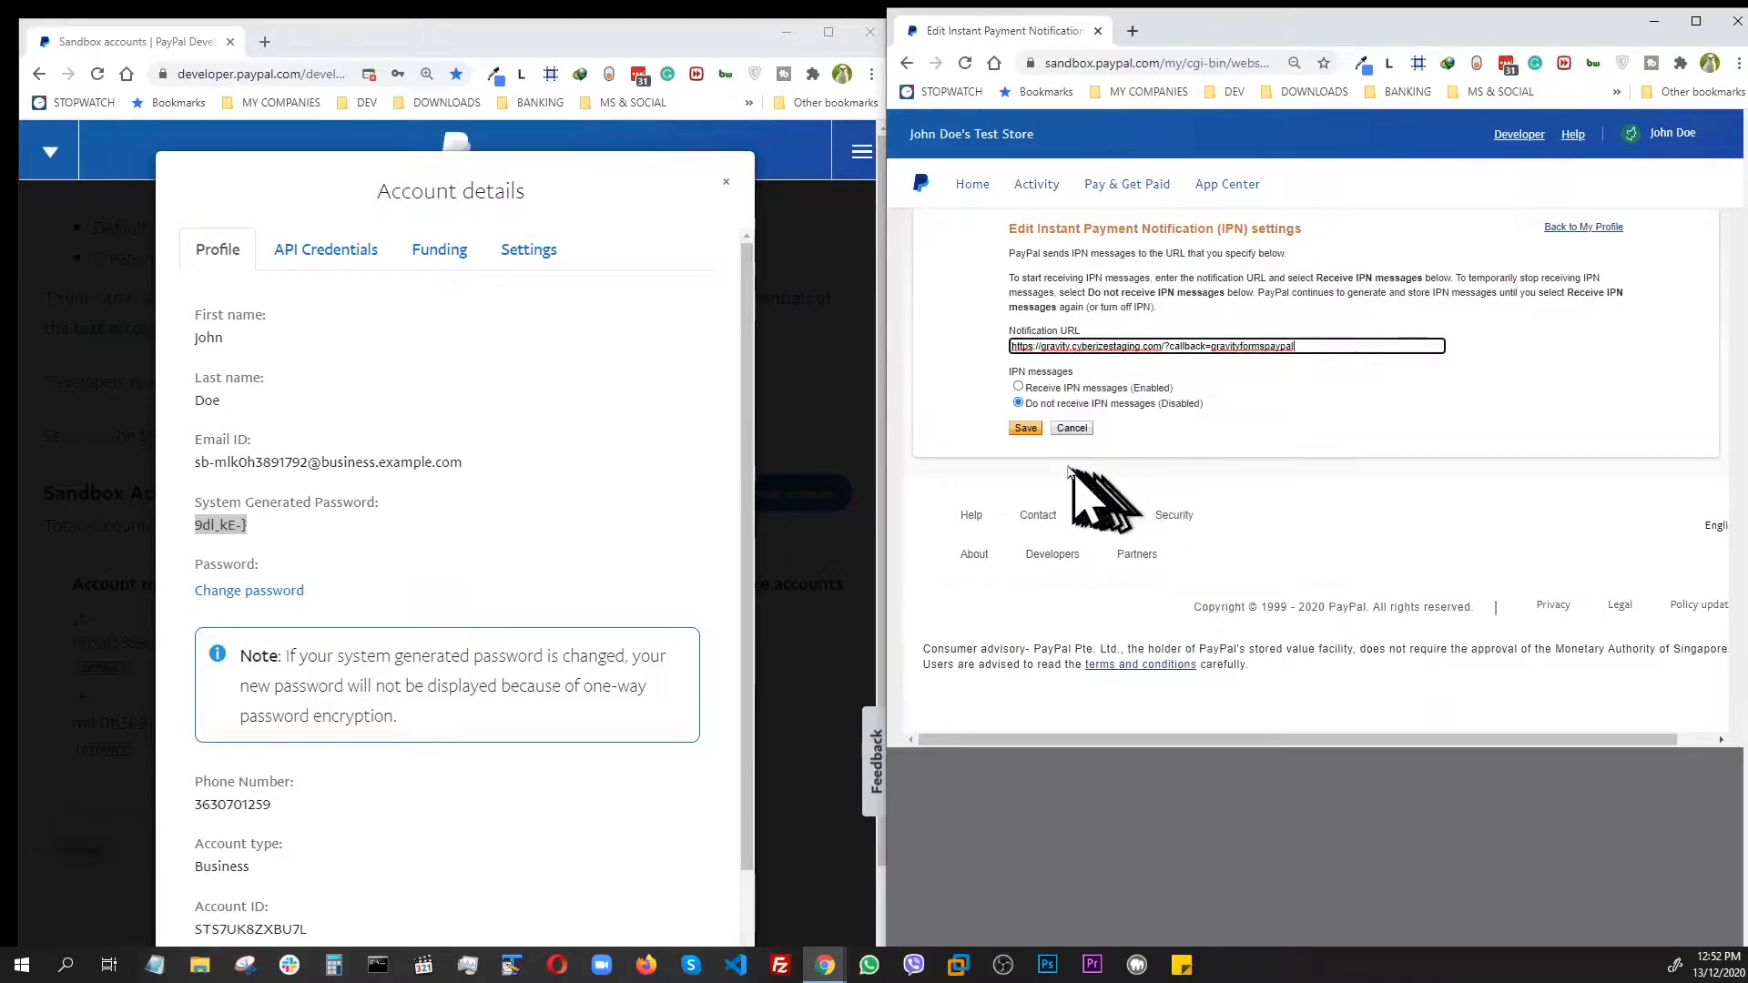
left_click(1017, 386)
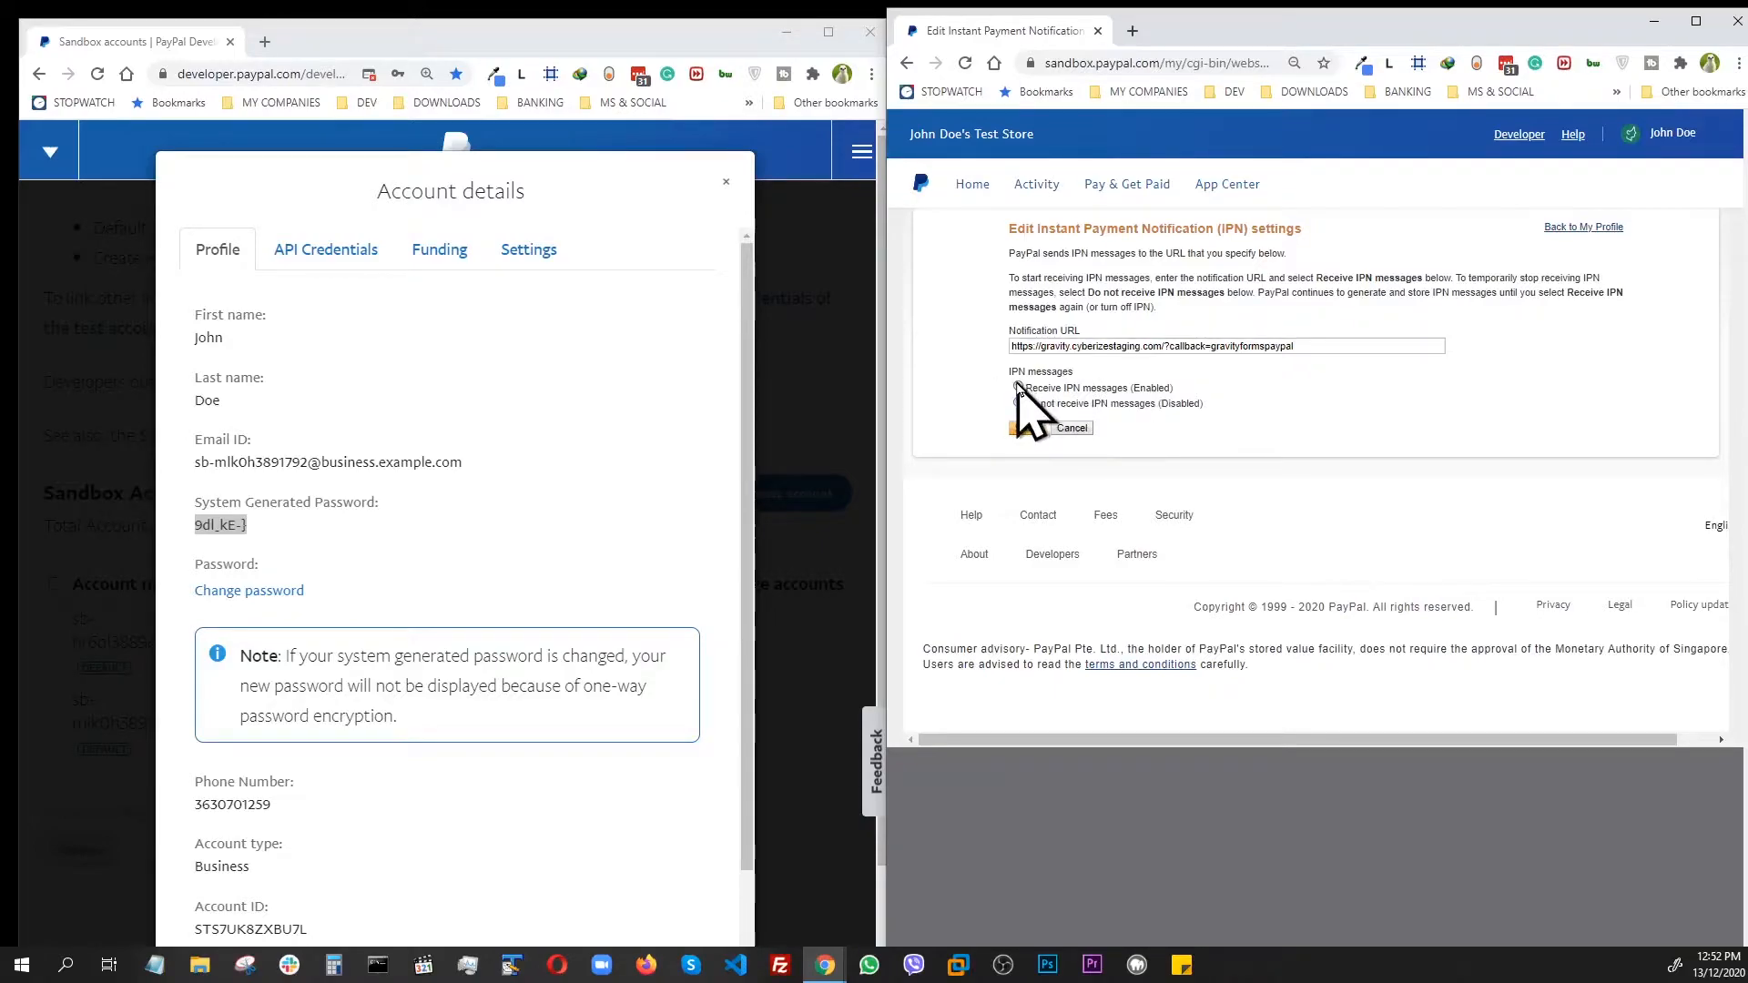
left_click(1023, 430)
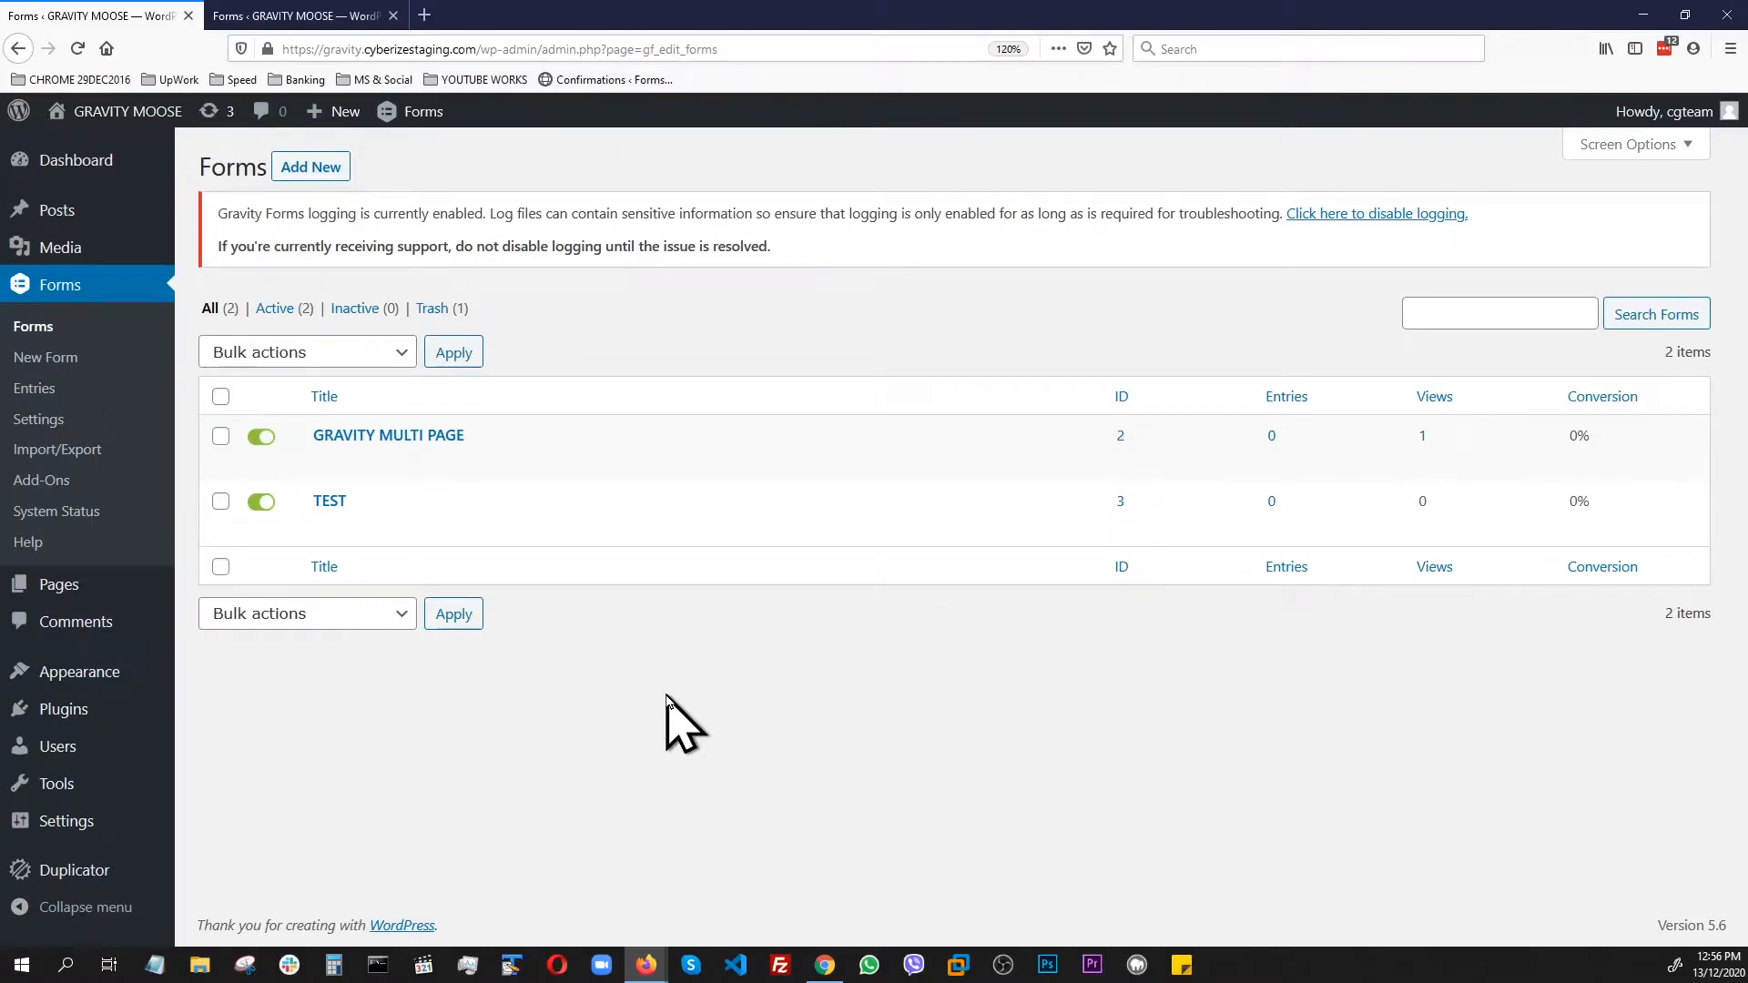
Open the PayPal settings of the GRAVITY MULTI PAGE form in a new browser tab and add a new feed
mouse_move(273, 465)
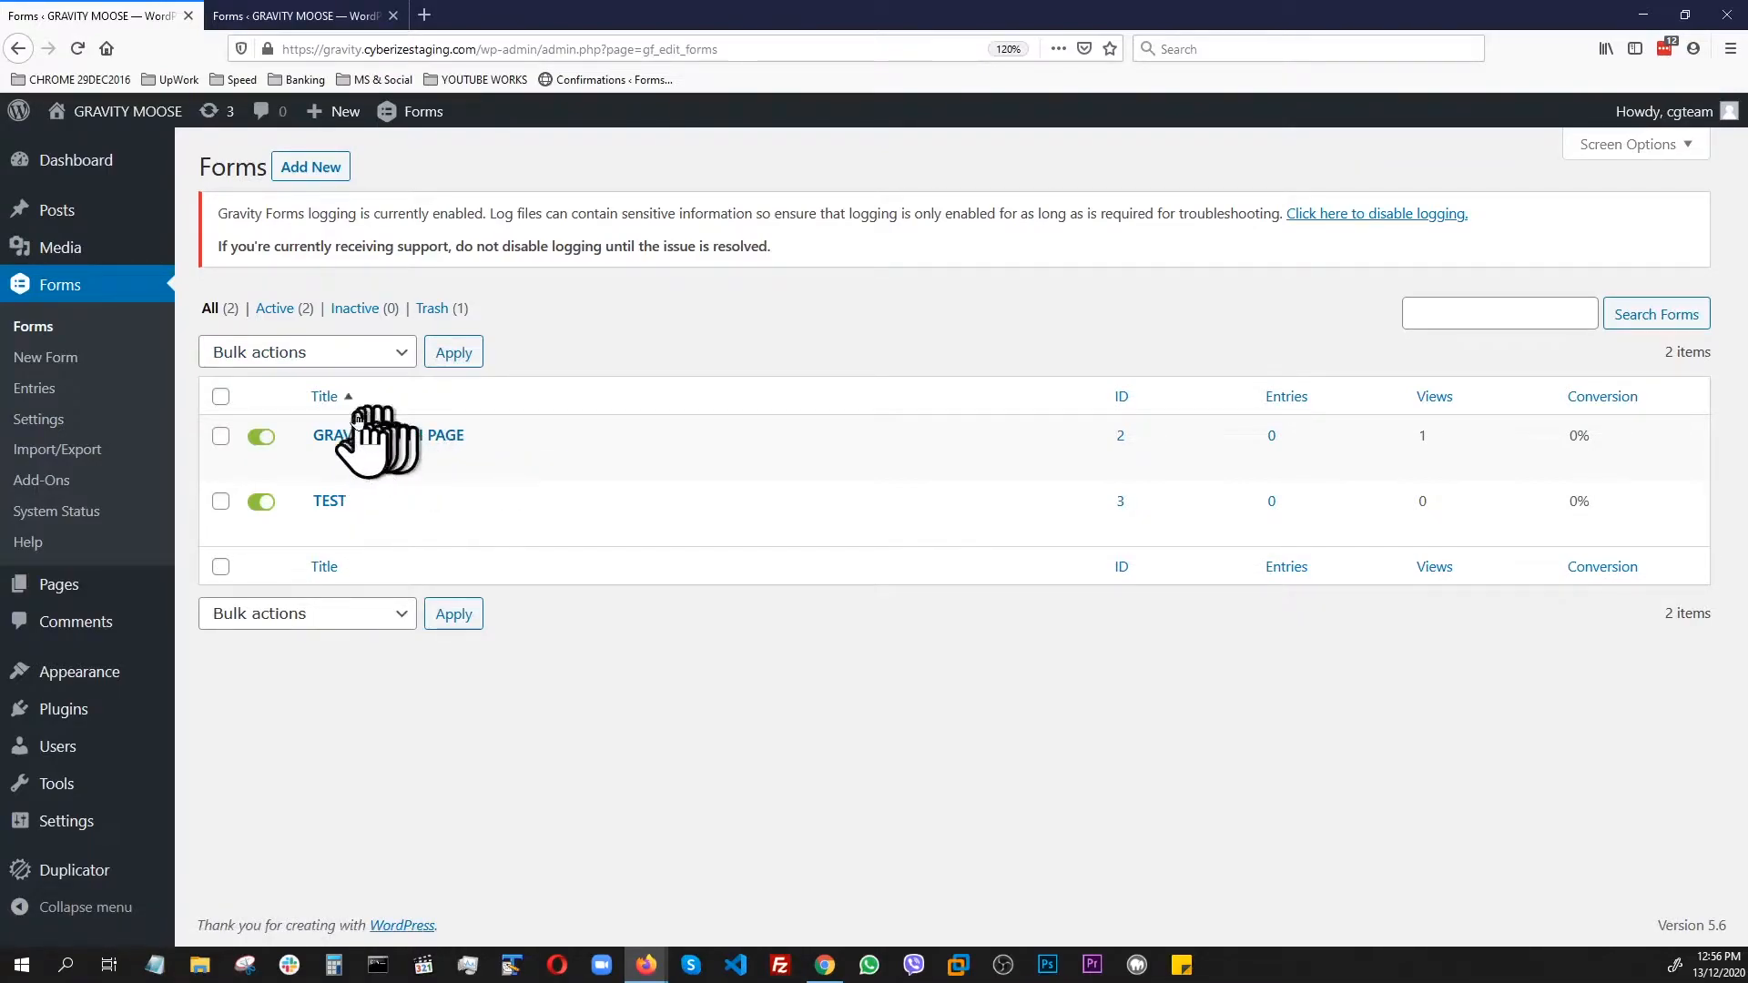
mouse_move(364, 466)
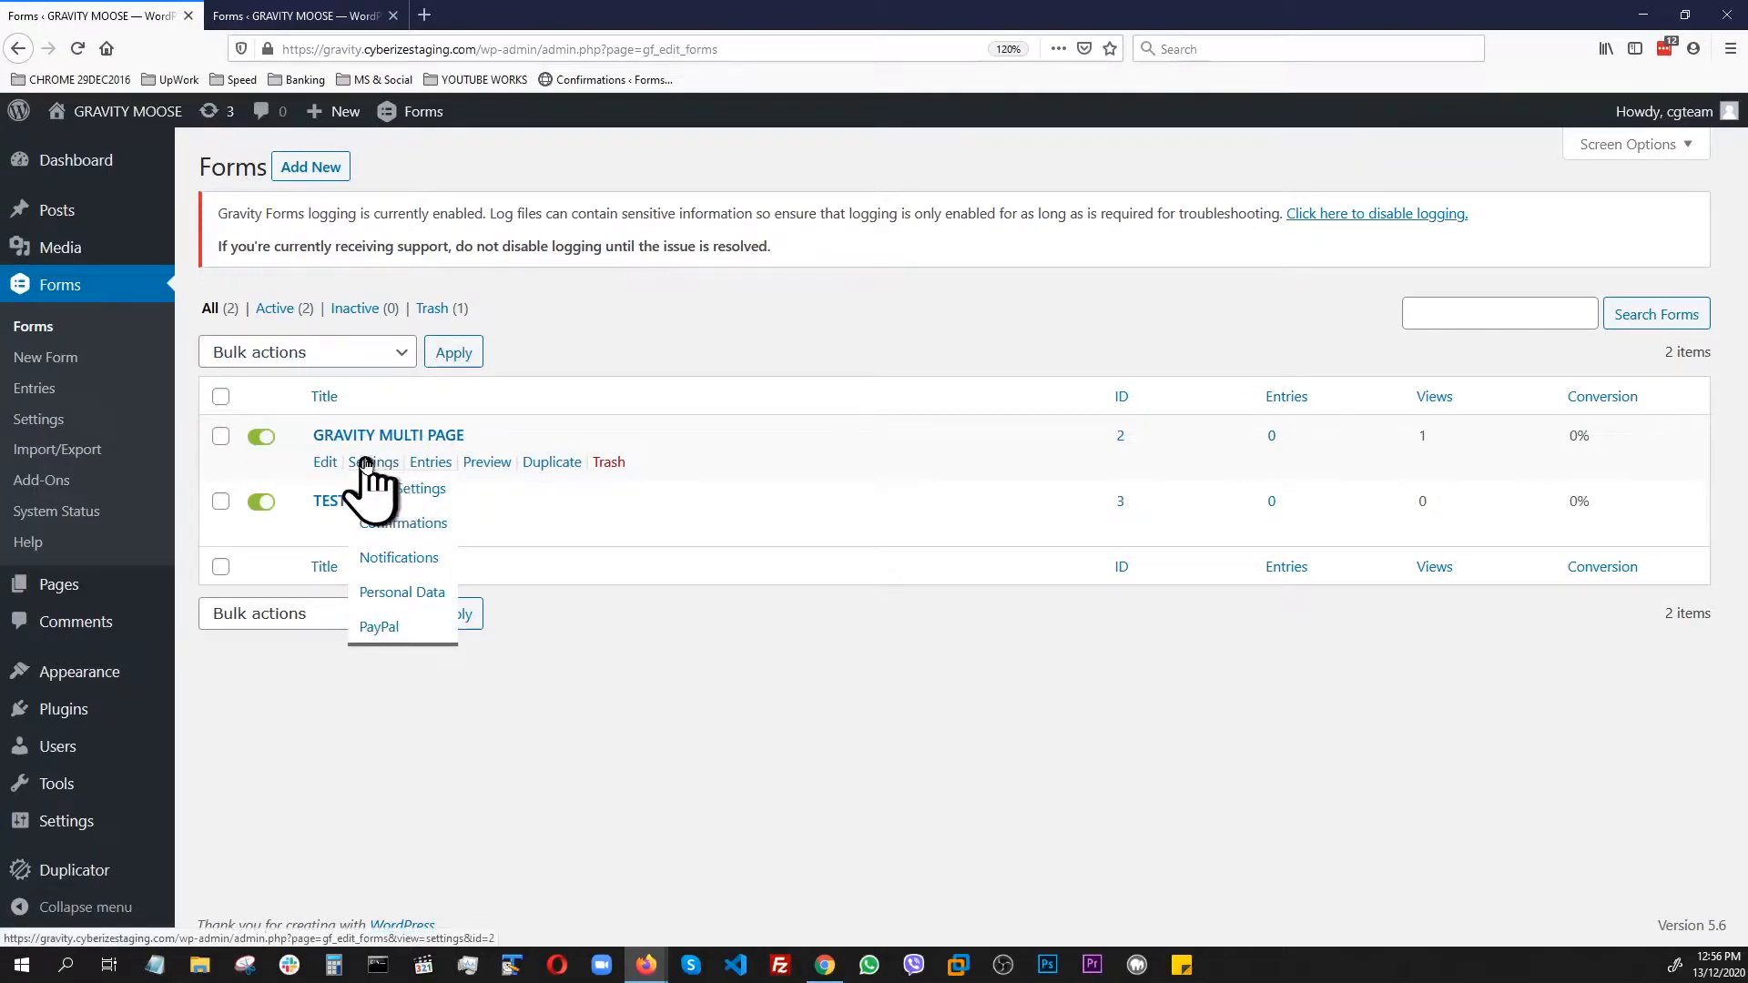
right_click(372, 634)
left_click(409, 641)
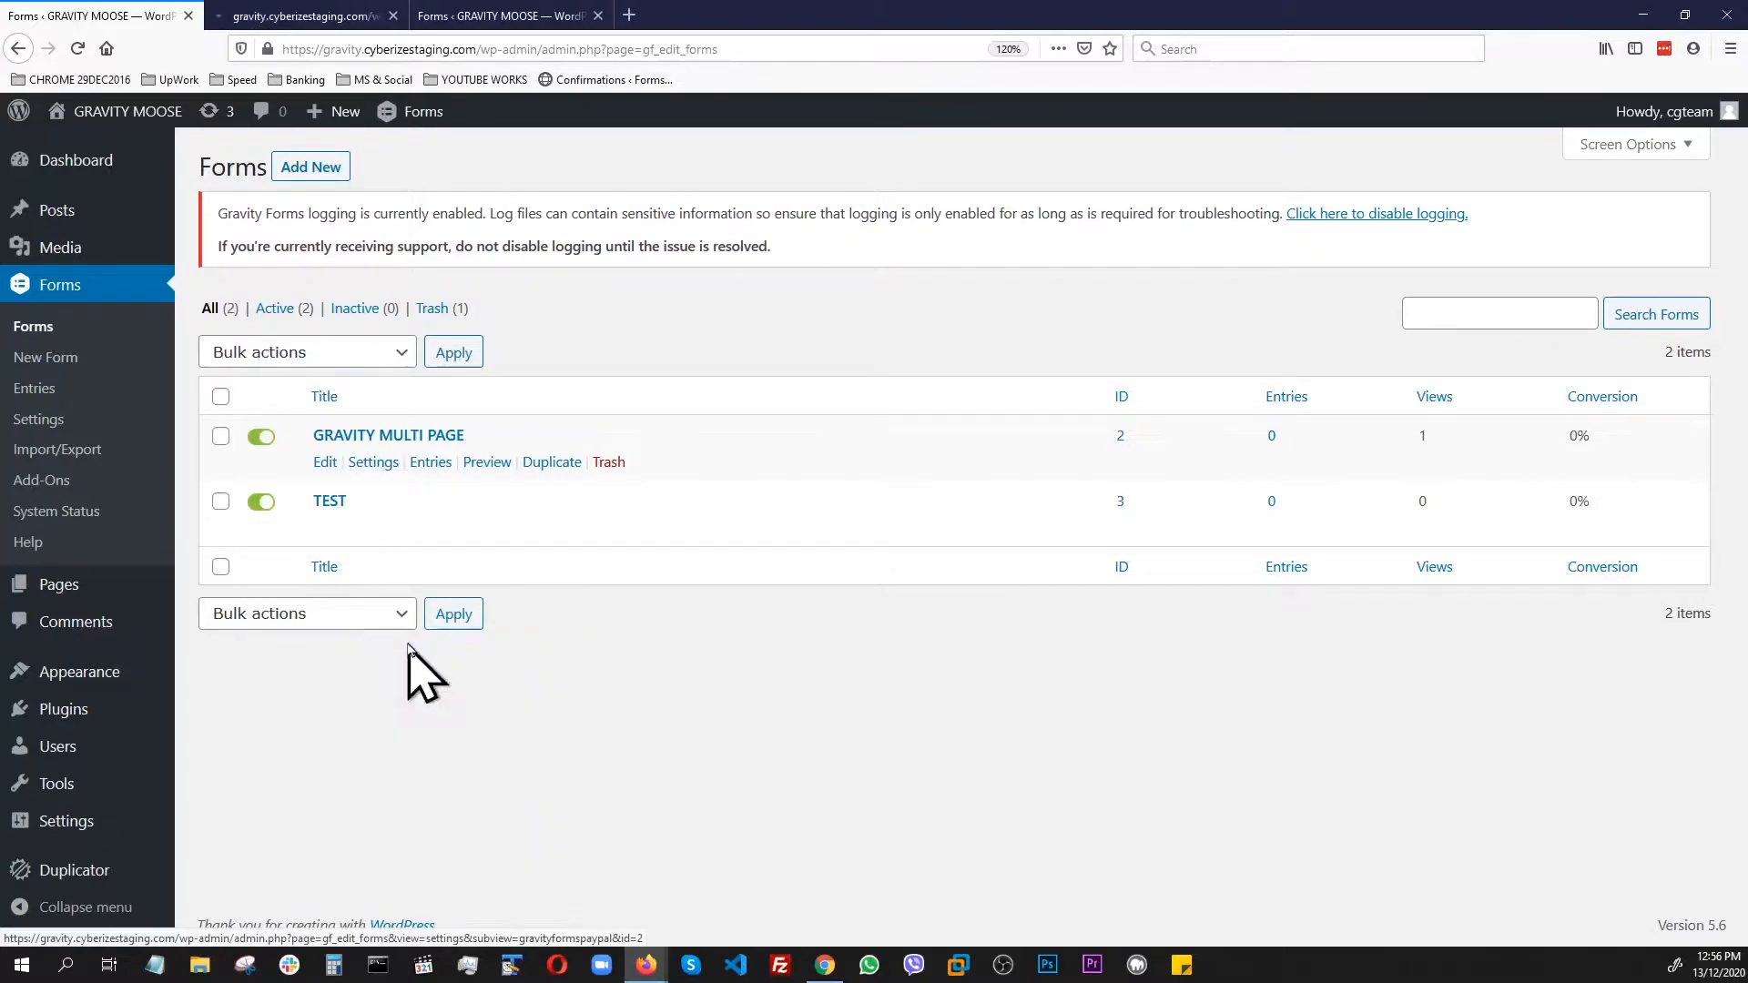
left_click(309, 15)
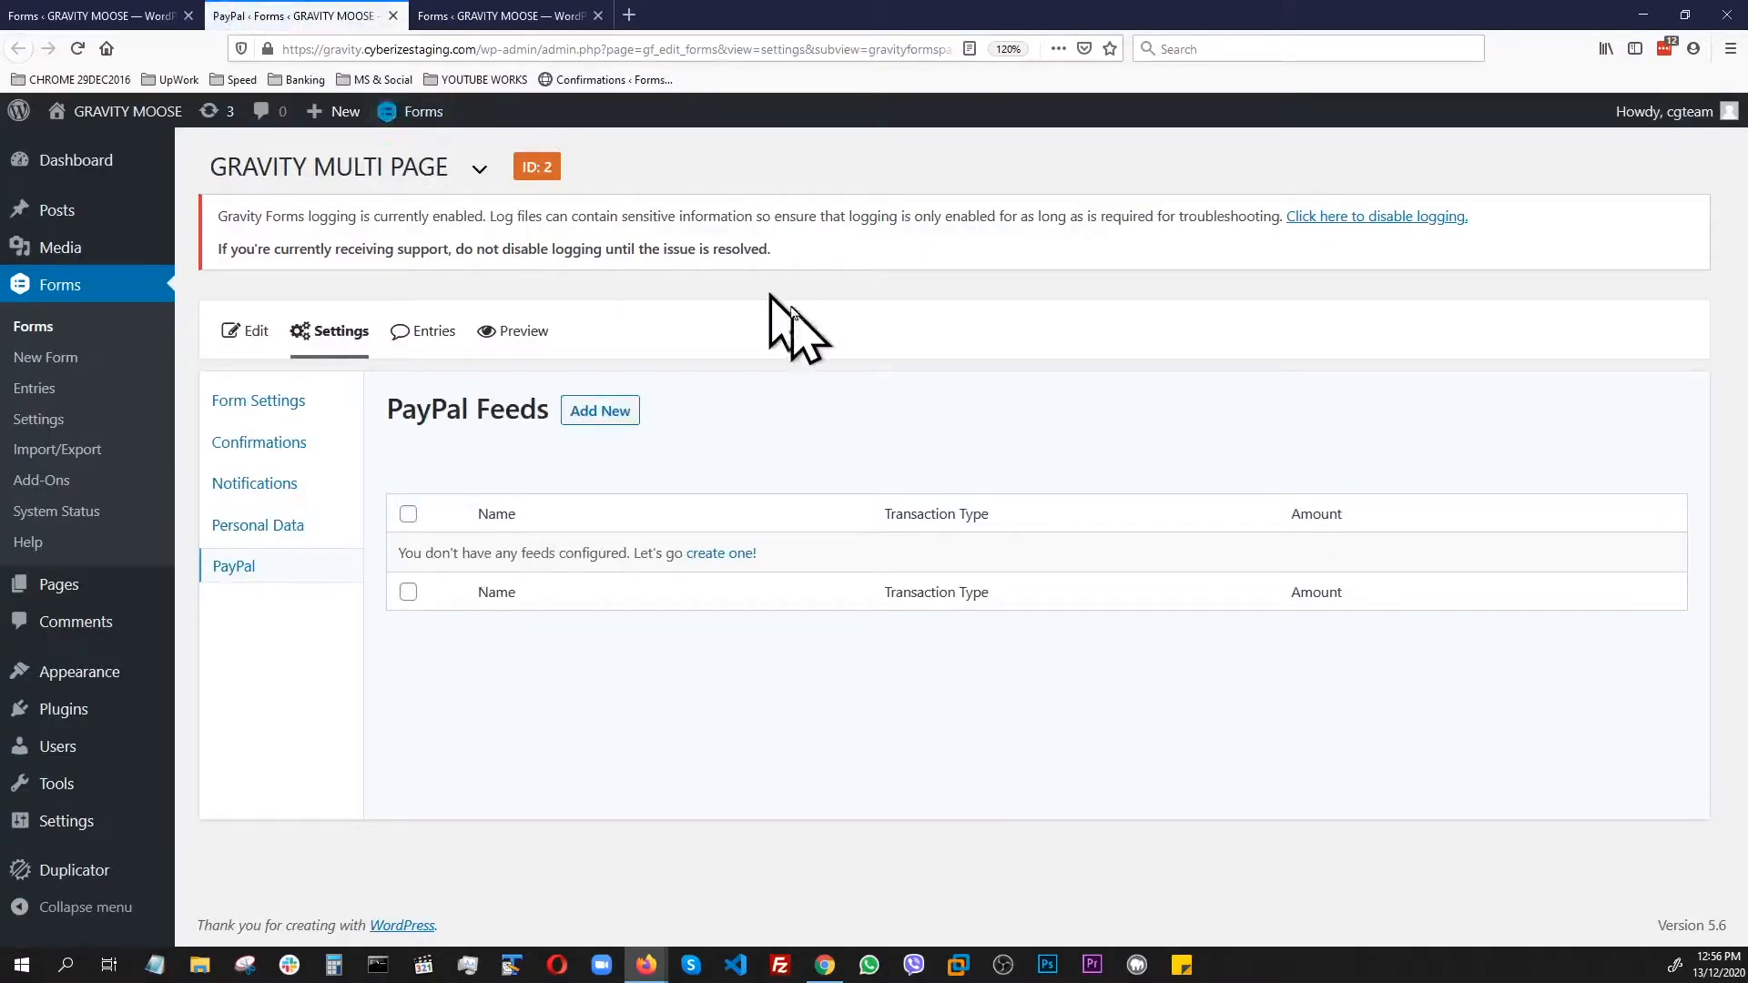
left_click(601, 411)
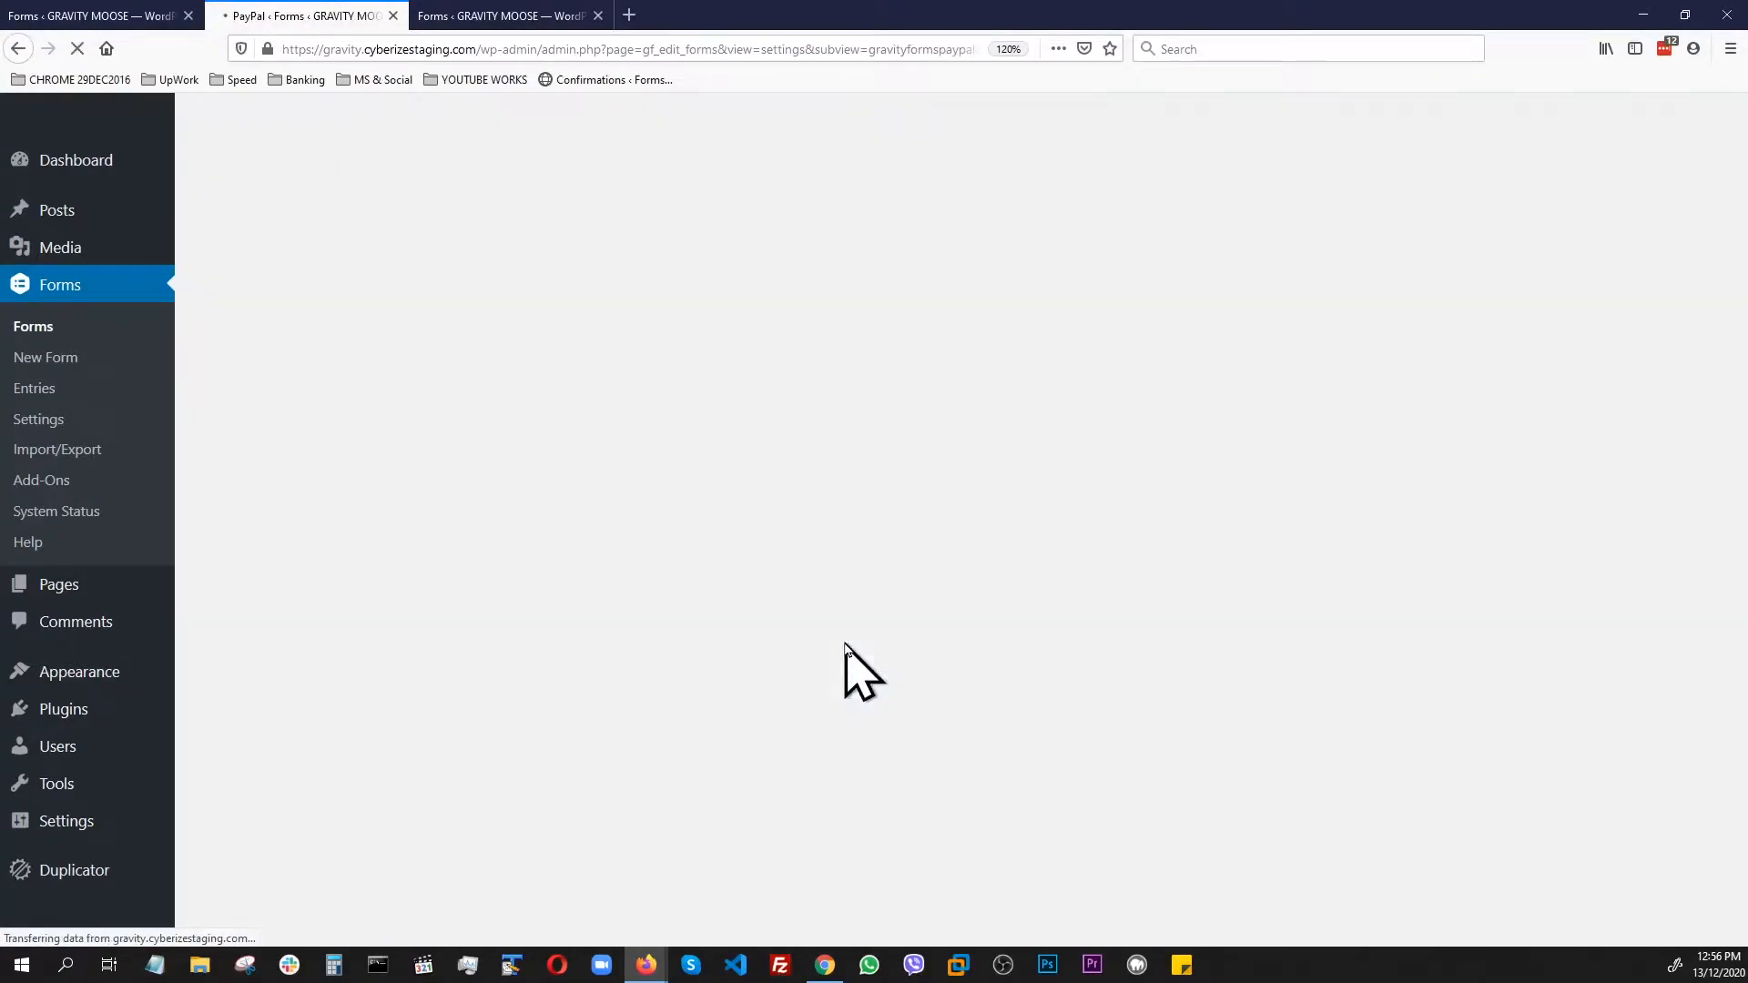
Name the new feed "PayPal SUBSCRIPTION" and set its mode to Test
left_click(774, 468)
key("BackSpace")
key("BackSpace")
key("BackSpace")
key("BackSpace")
key("BackSpace")
key("BackSpace")
key("BackSpace")
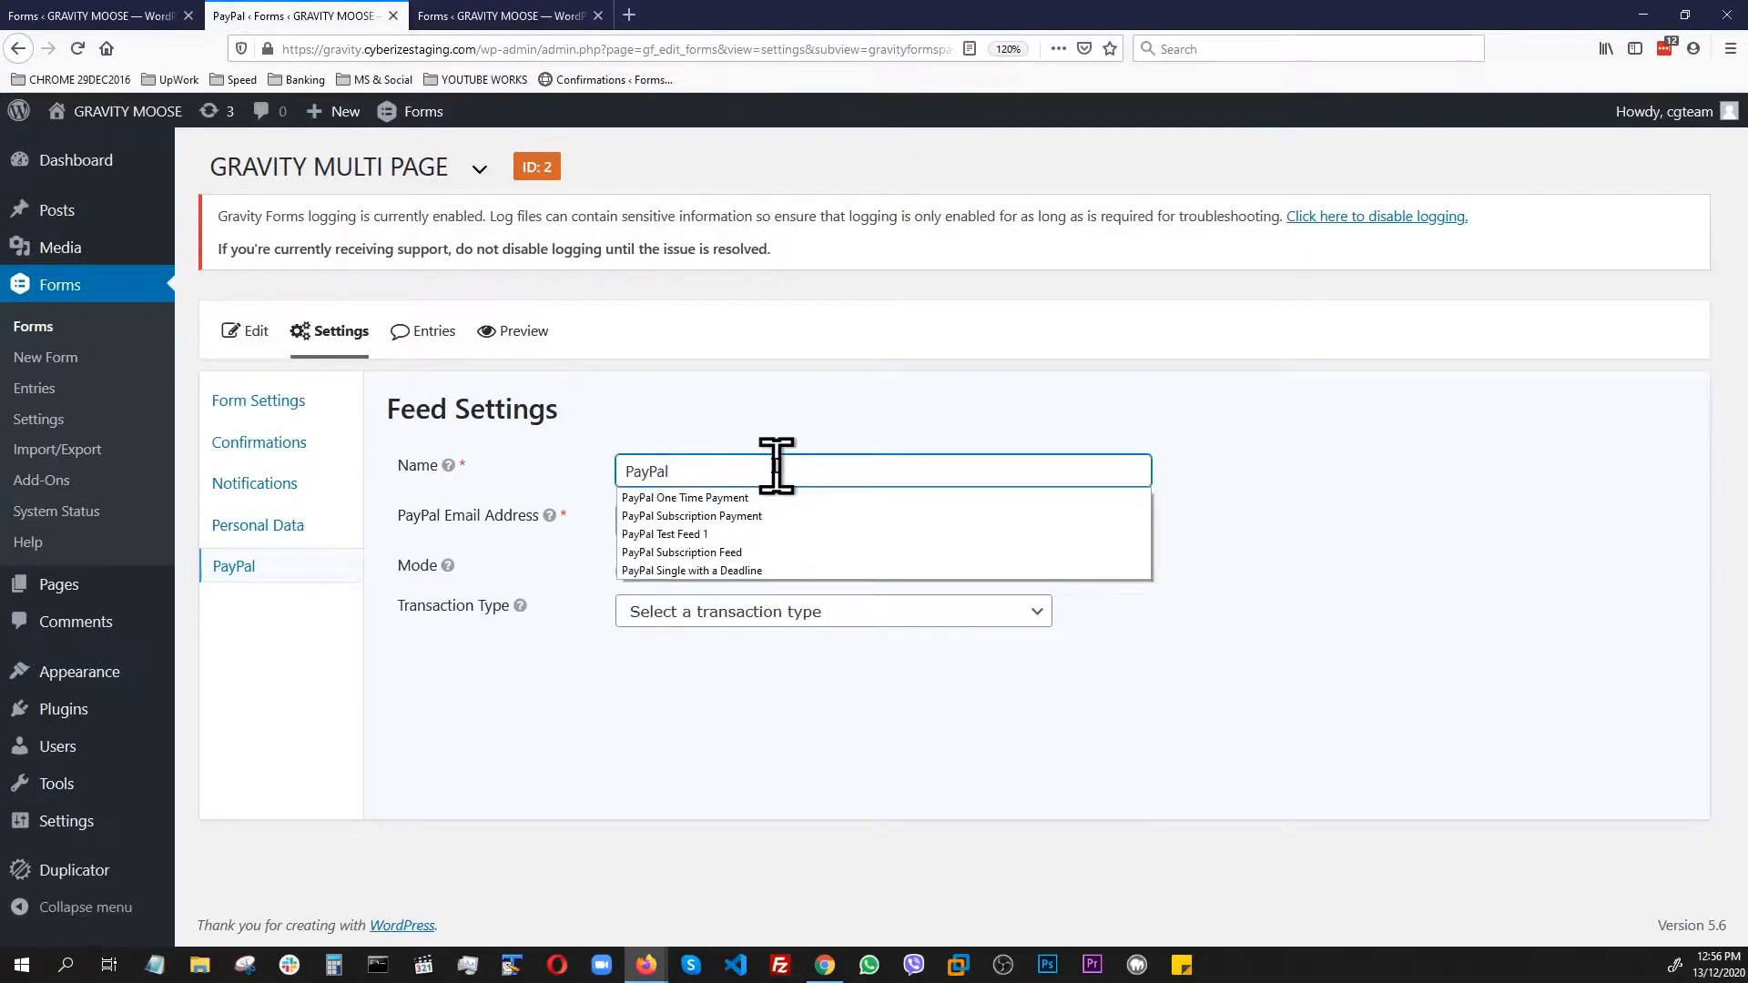
type("SUBSCRIPTION")
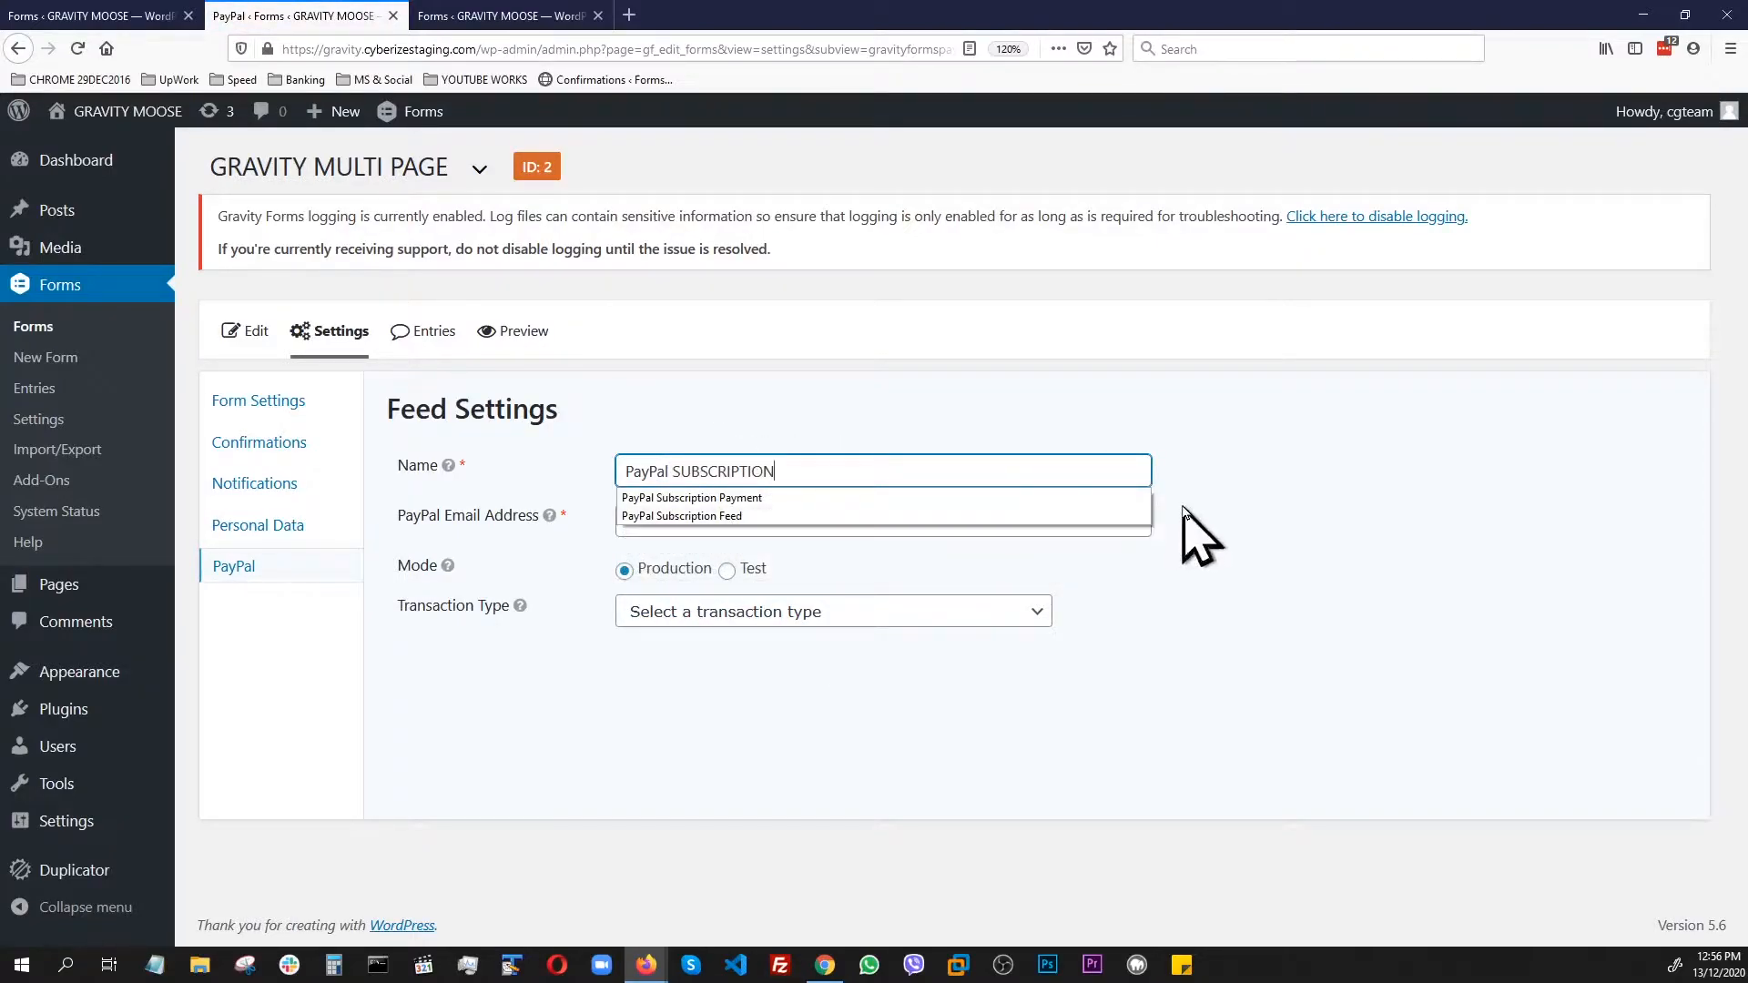
left_click(1214, 482)
left_click(665, 523)
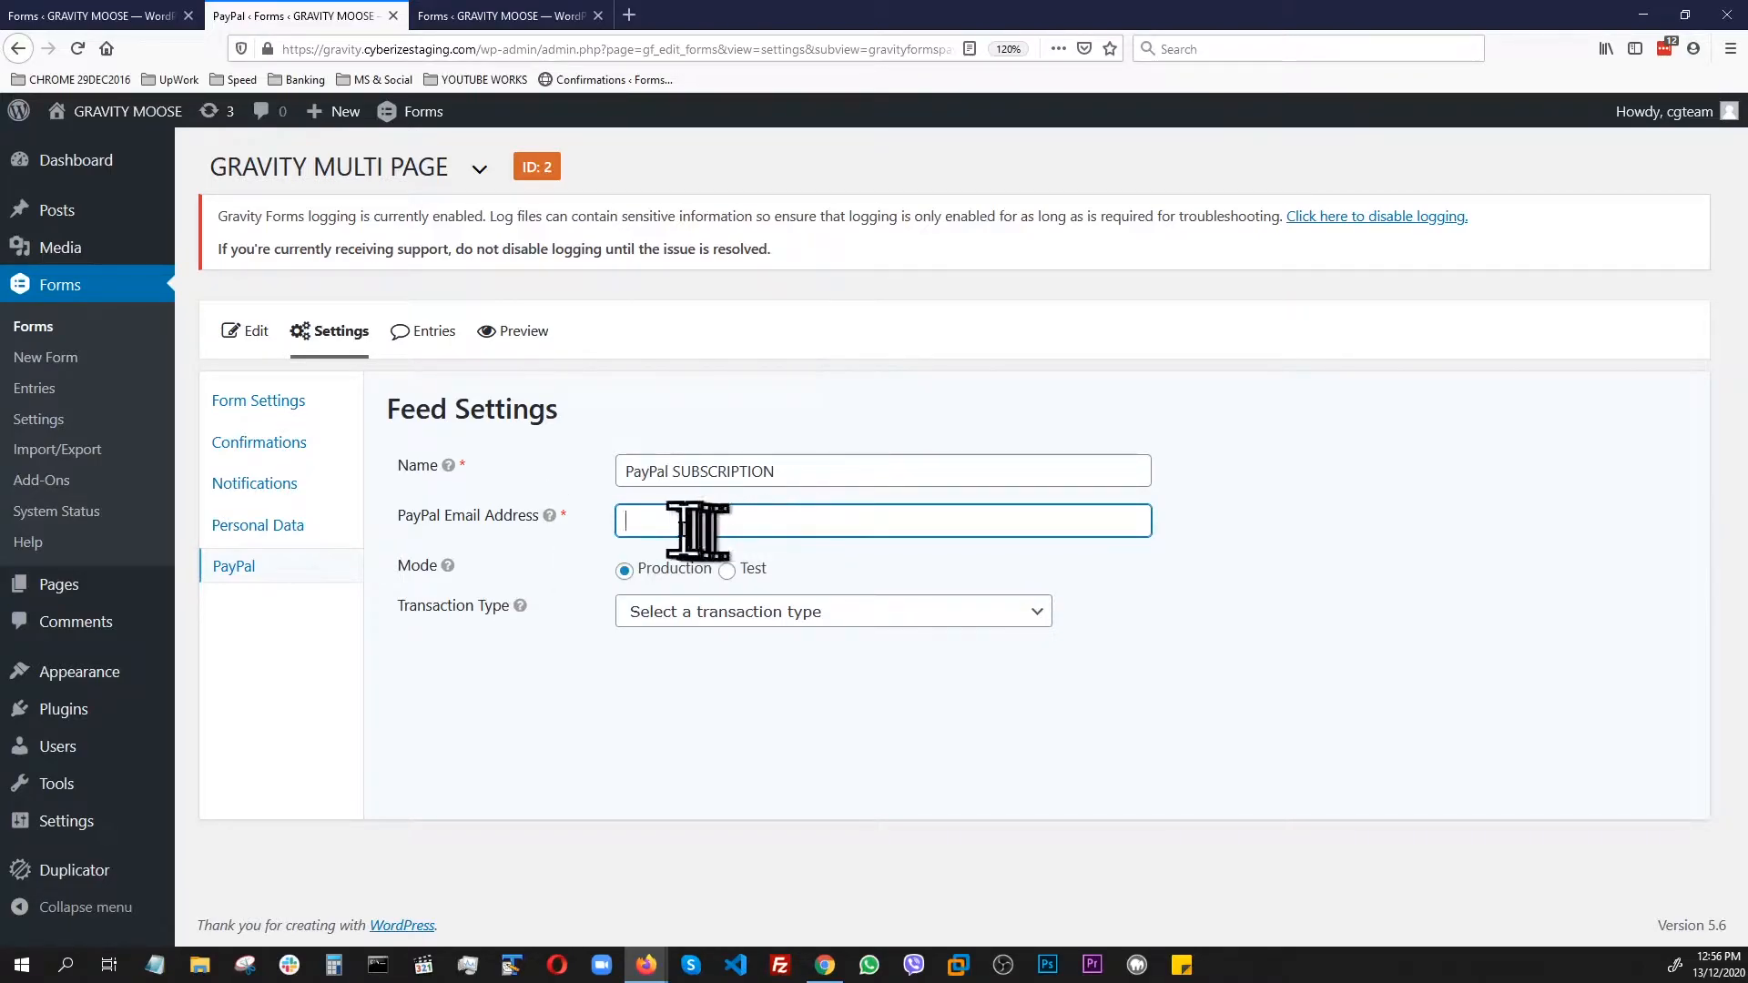
left_click(726, 571)
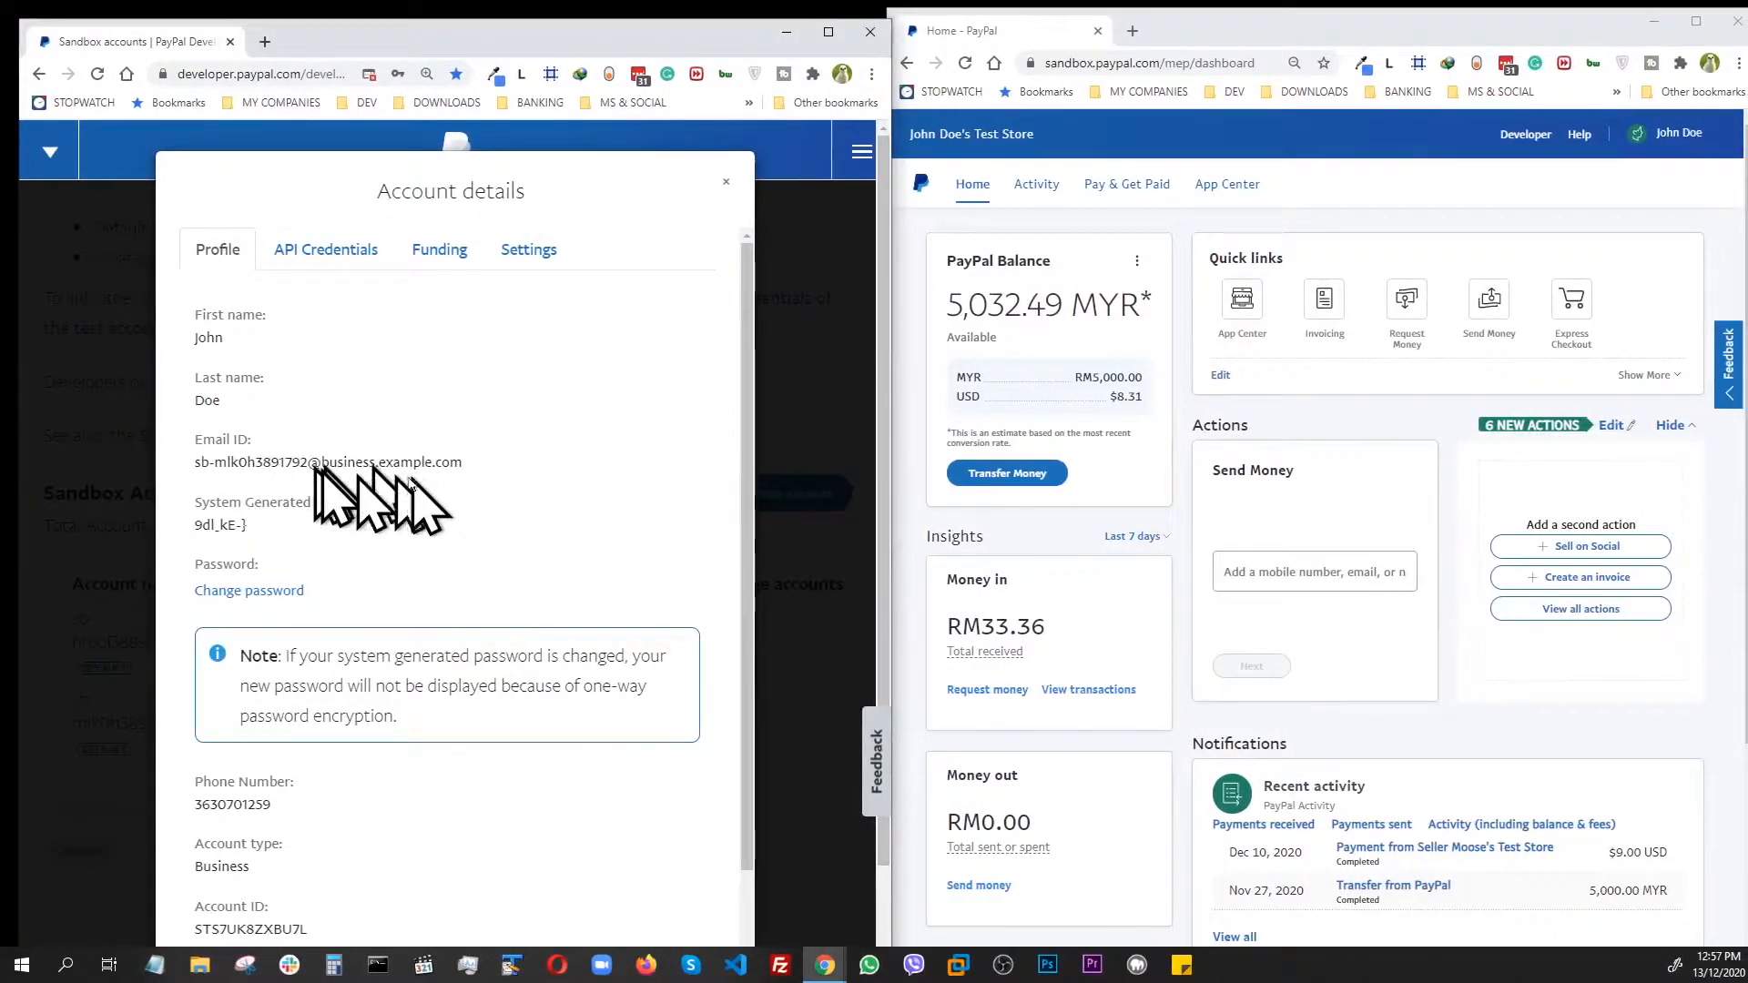
Copy the business account's email ID from the PayPal sandbox account details and paste it as the feed's PayPal email address
left_click(726, 191)
scroll(683, 409, "down", 2)
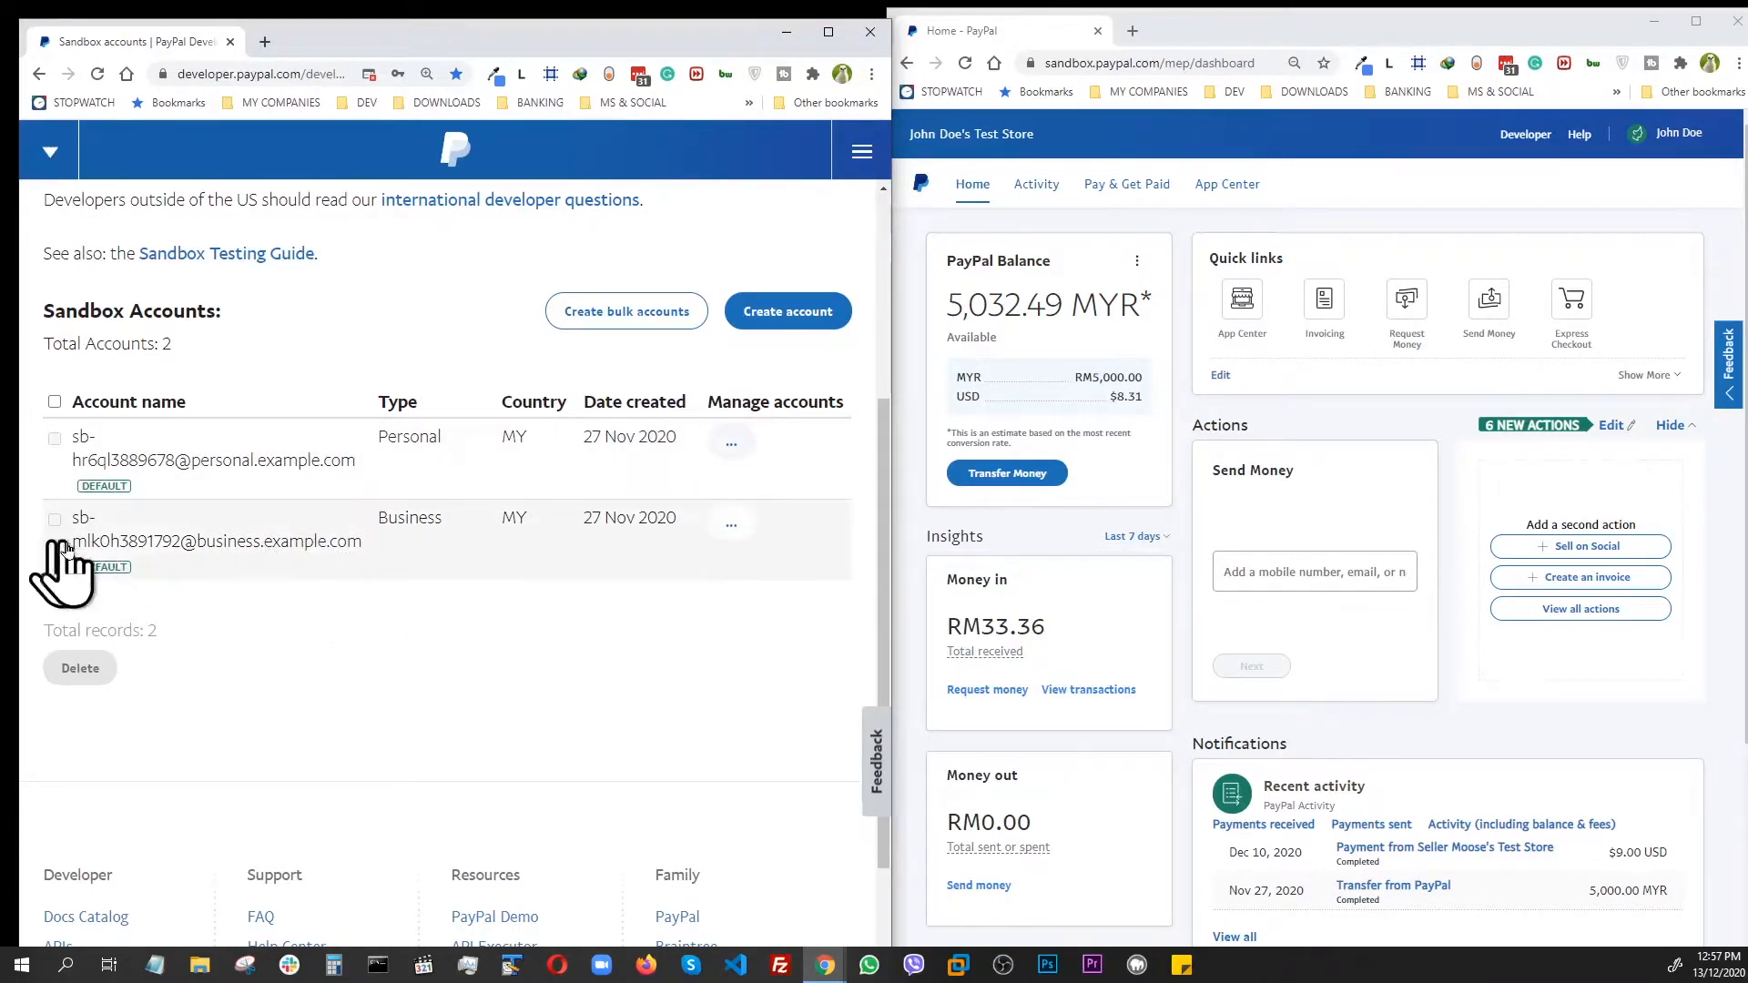
left_click(731, 525)
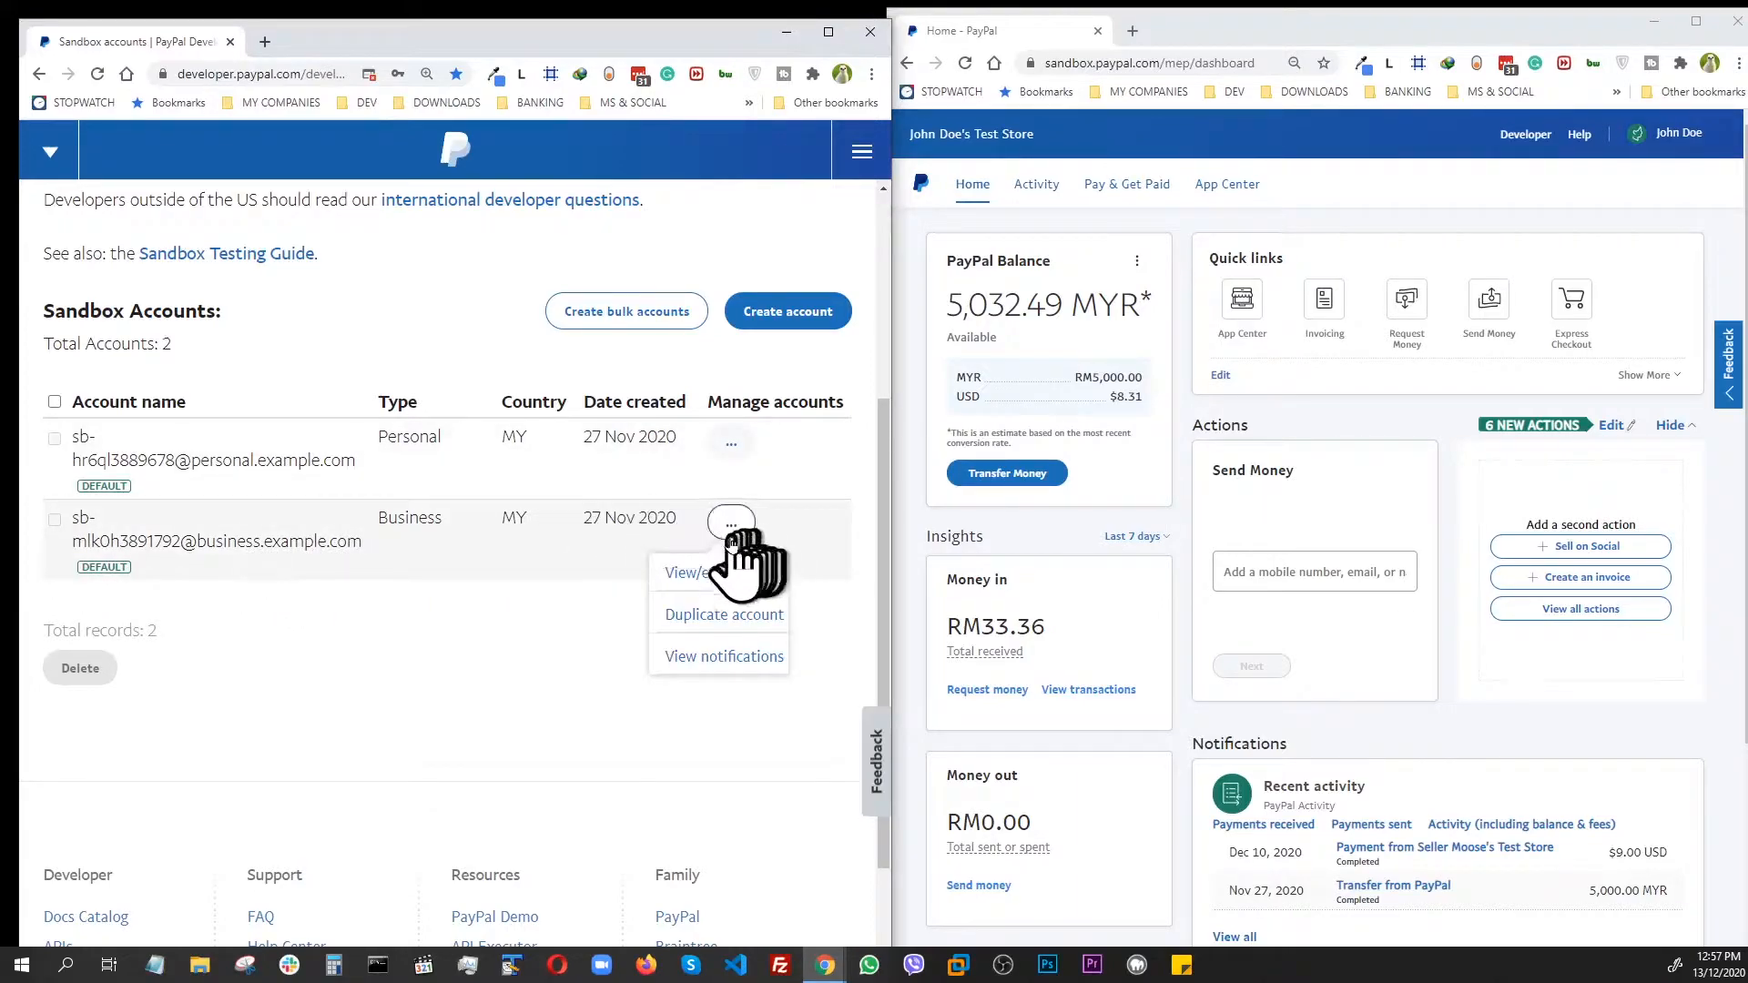
left_click(715, 574)
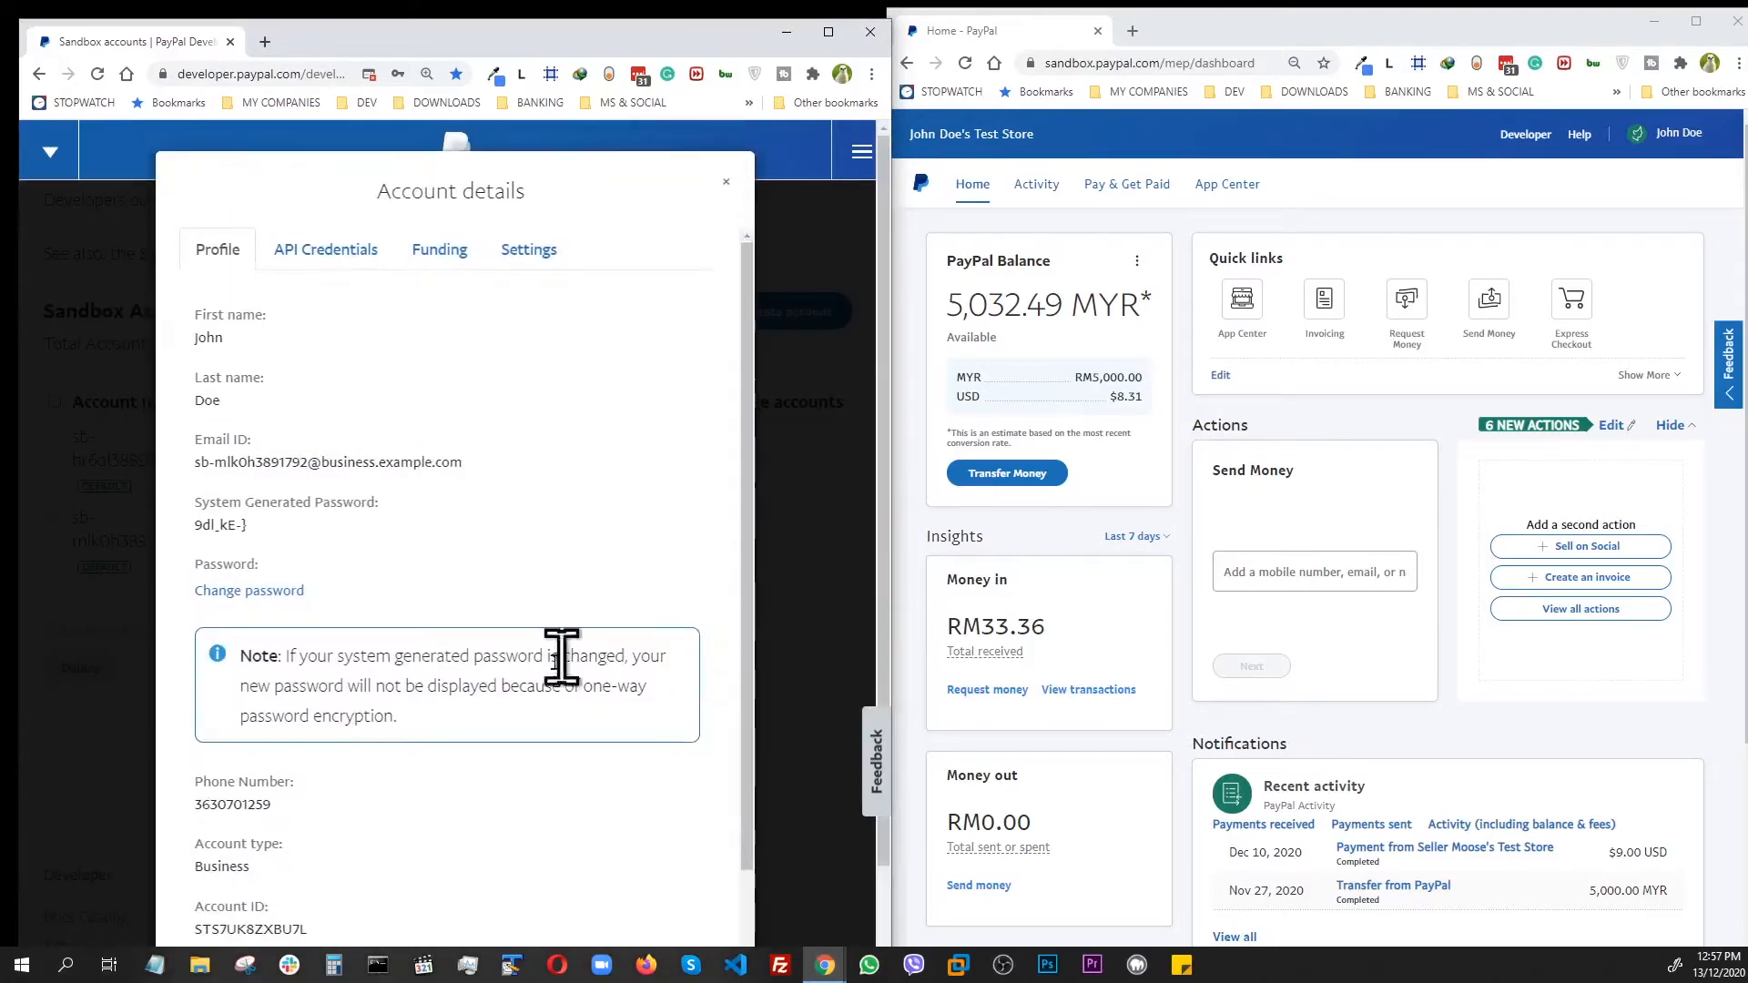
triple_click(455, 463)
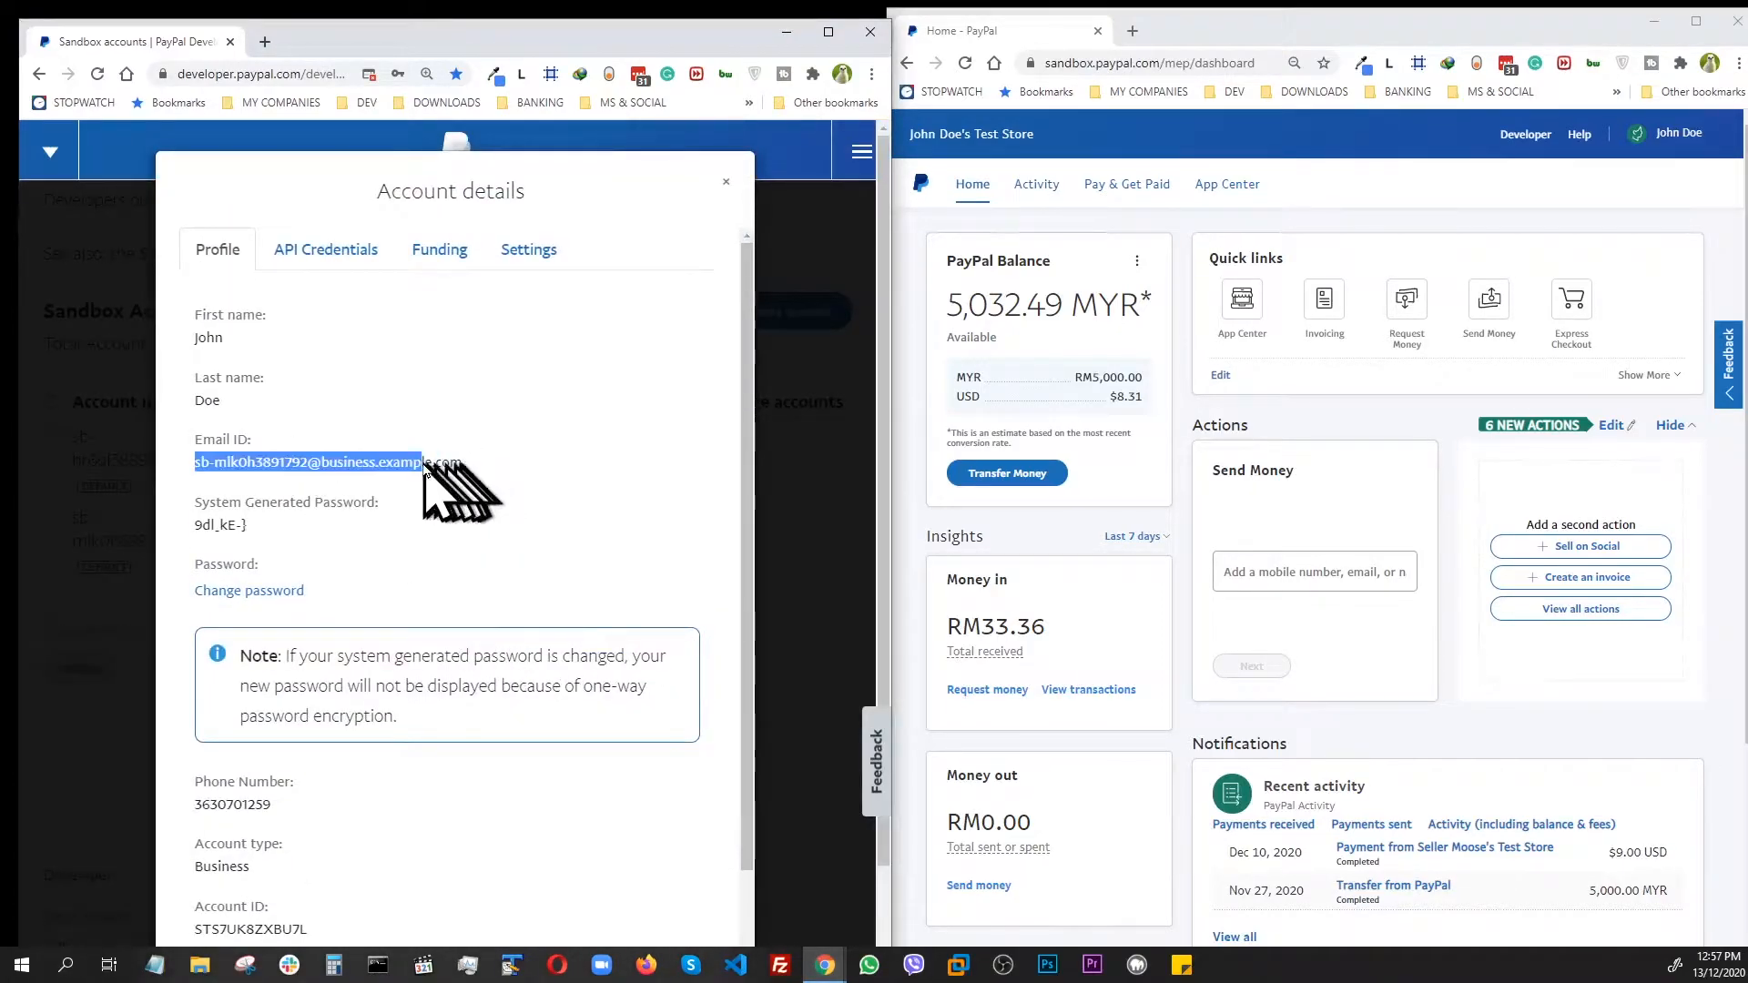
right_click(452, 474)
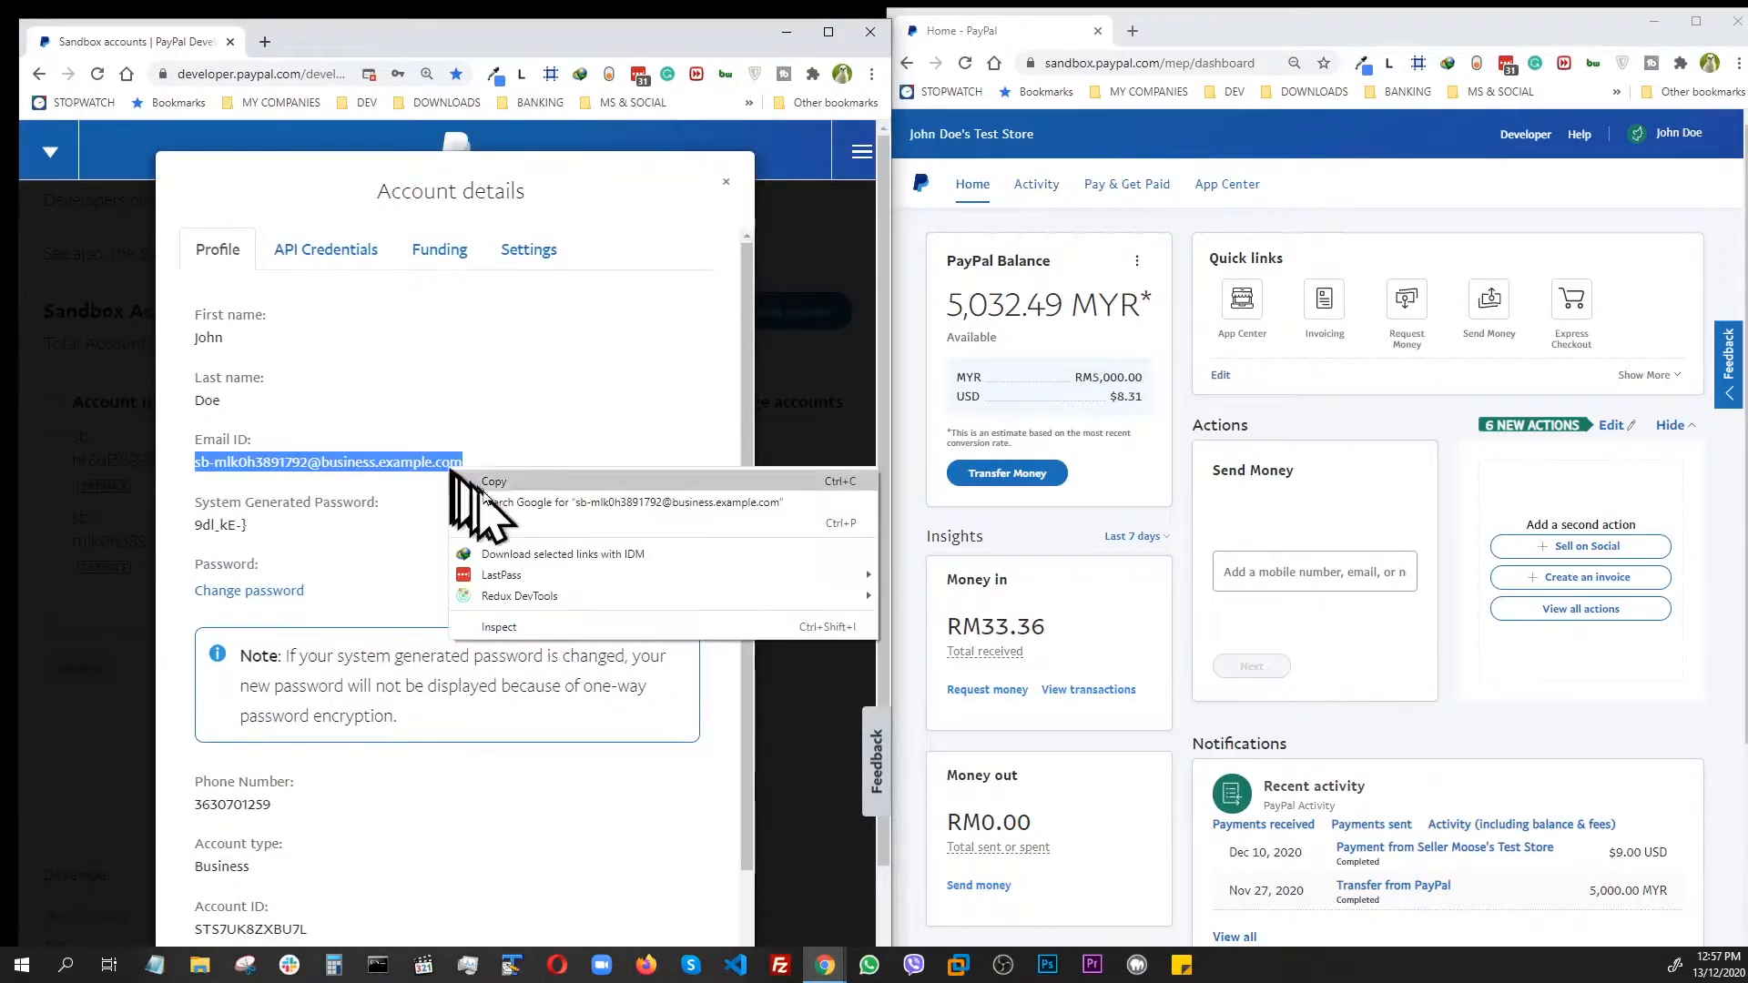
left_click(495, 483)
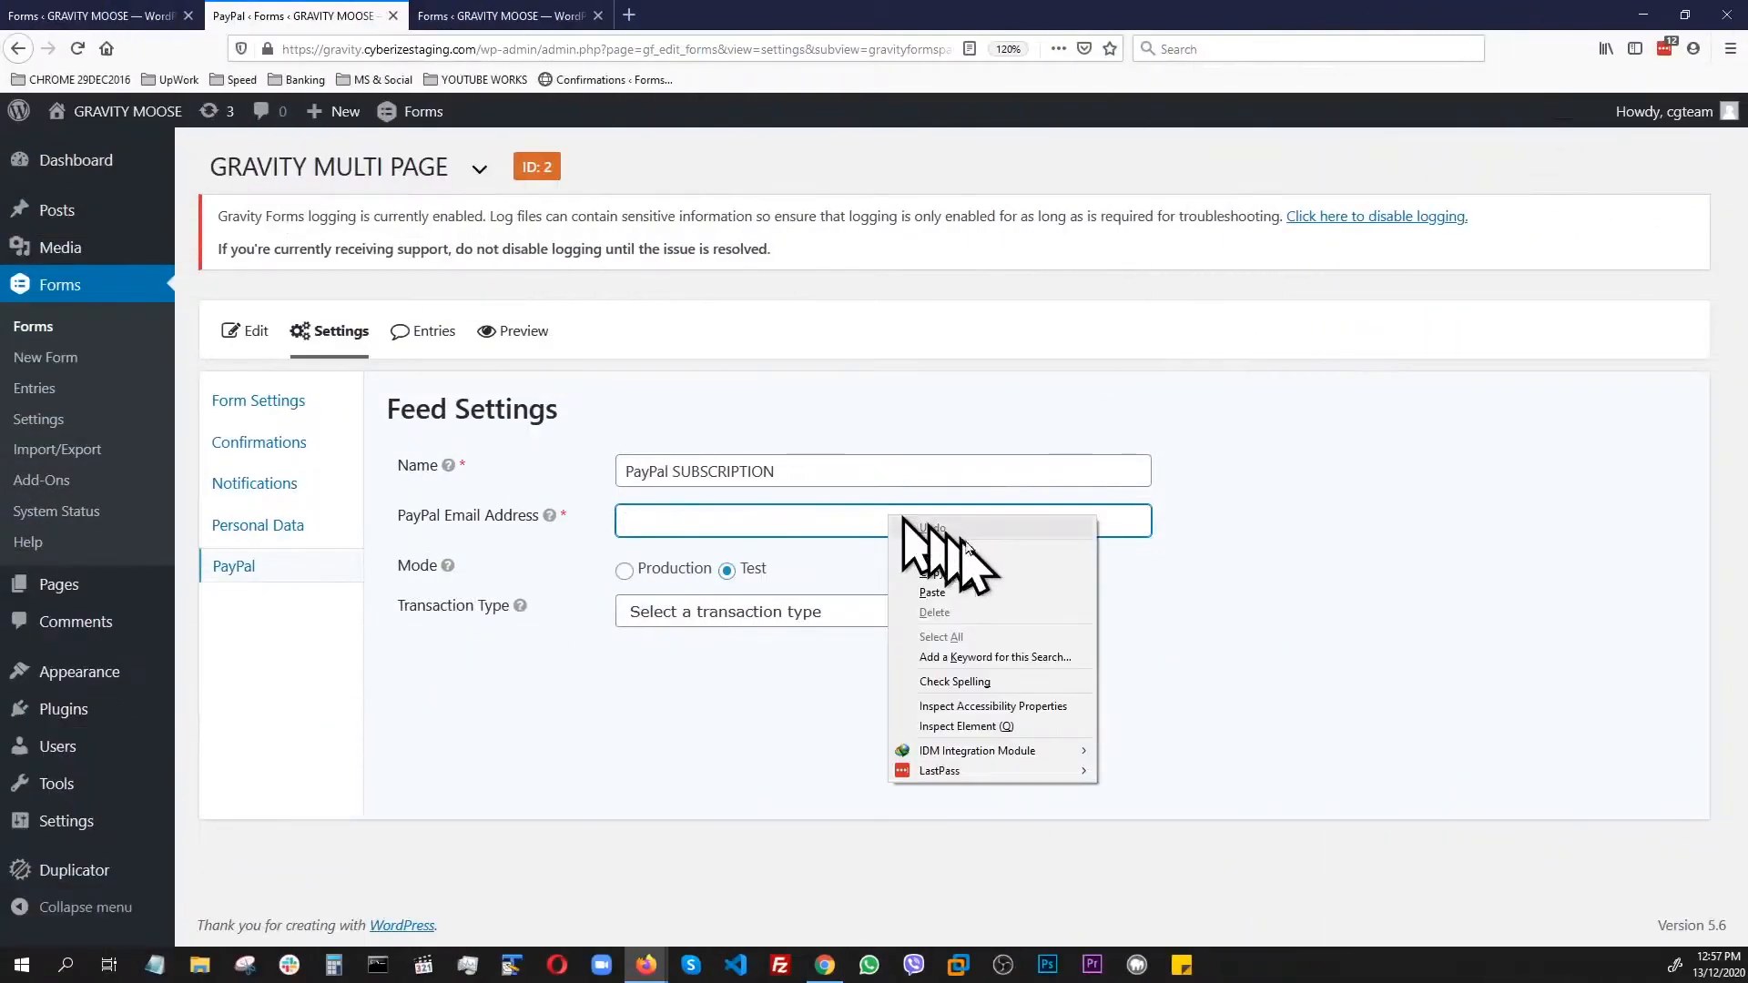
left_click(949, 594)
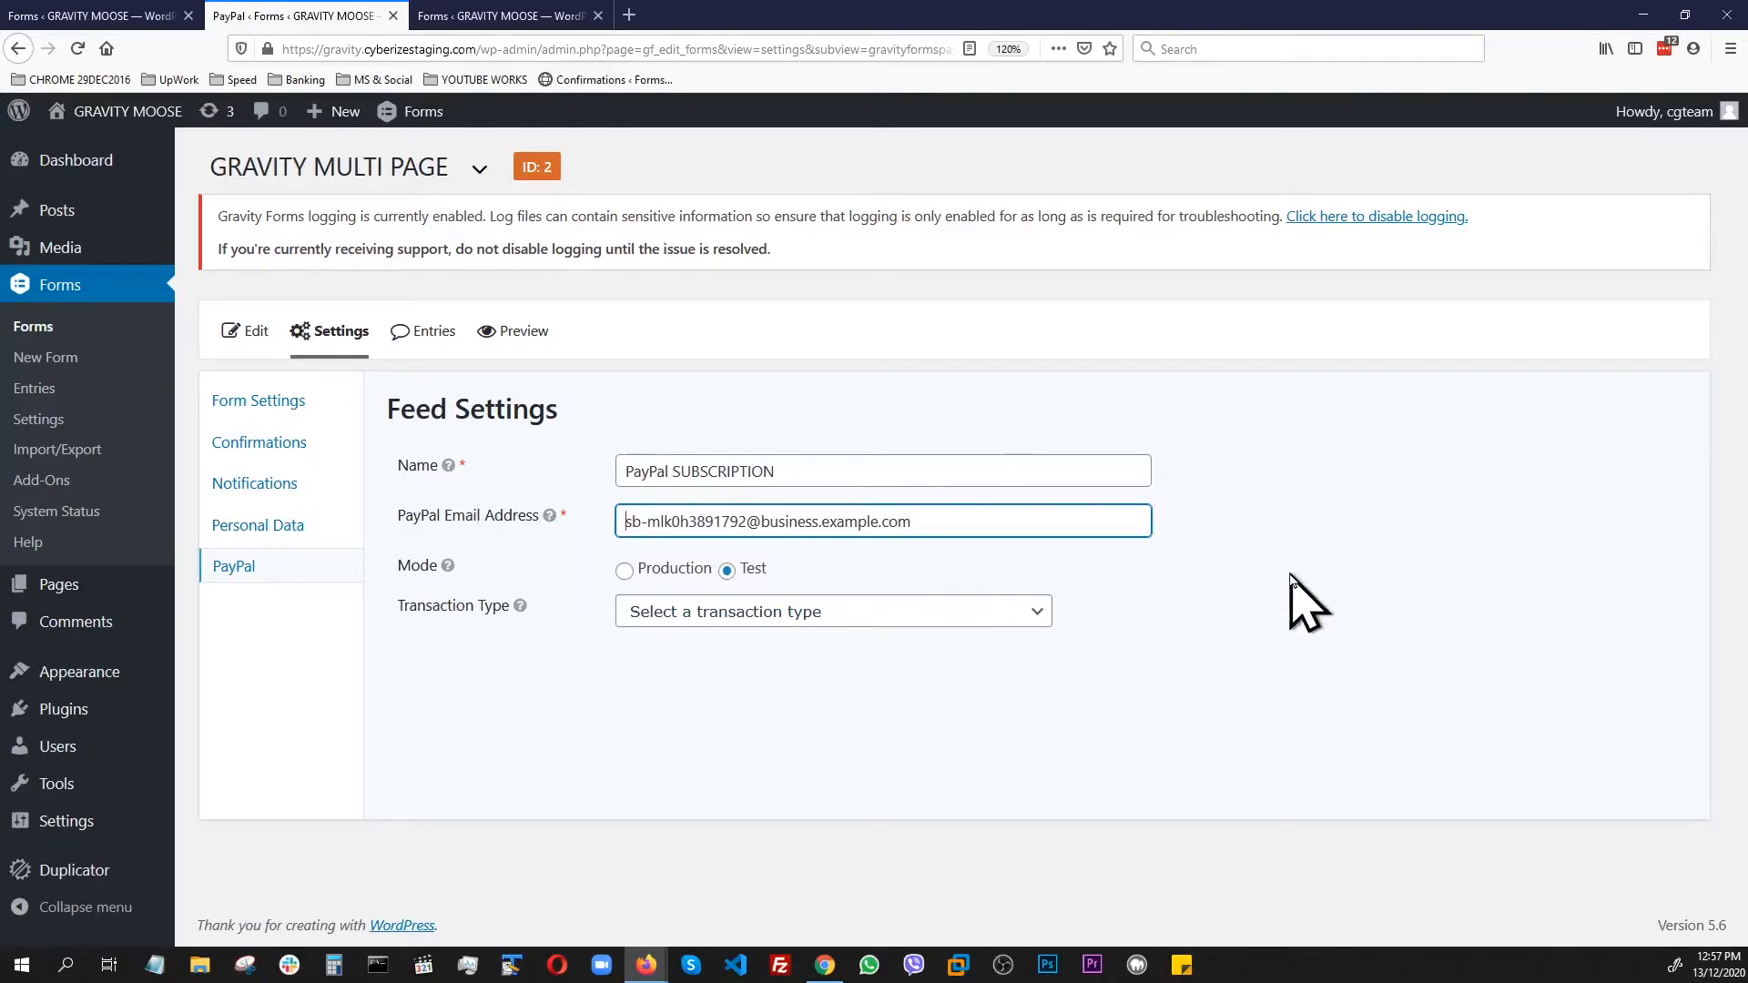
Set the feed's transaction type to Subscription and its billing cycle unit to month(s)
left_click(754, 616)
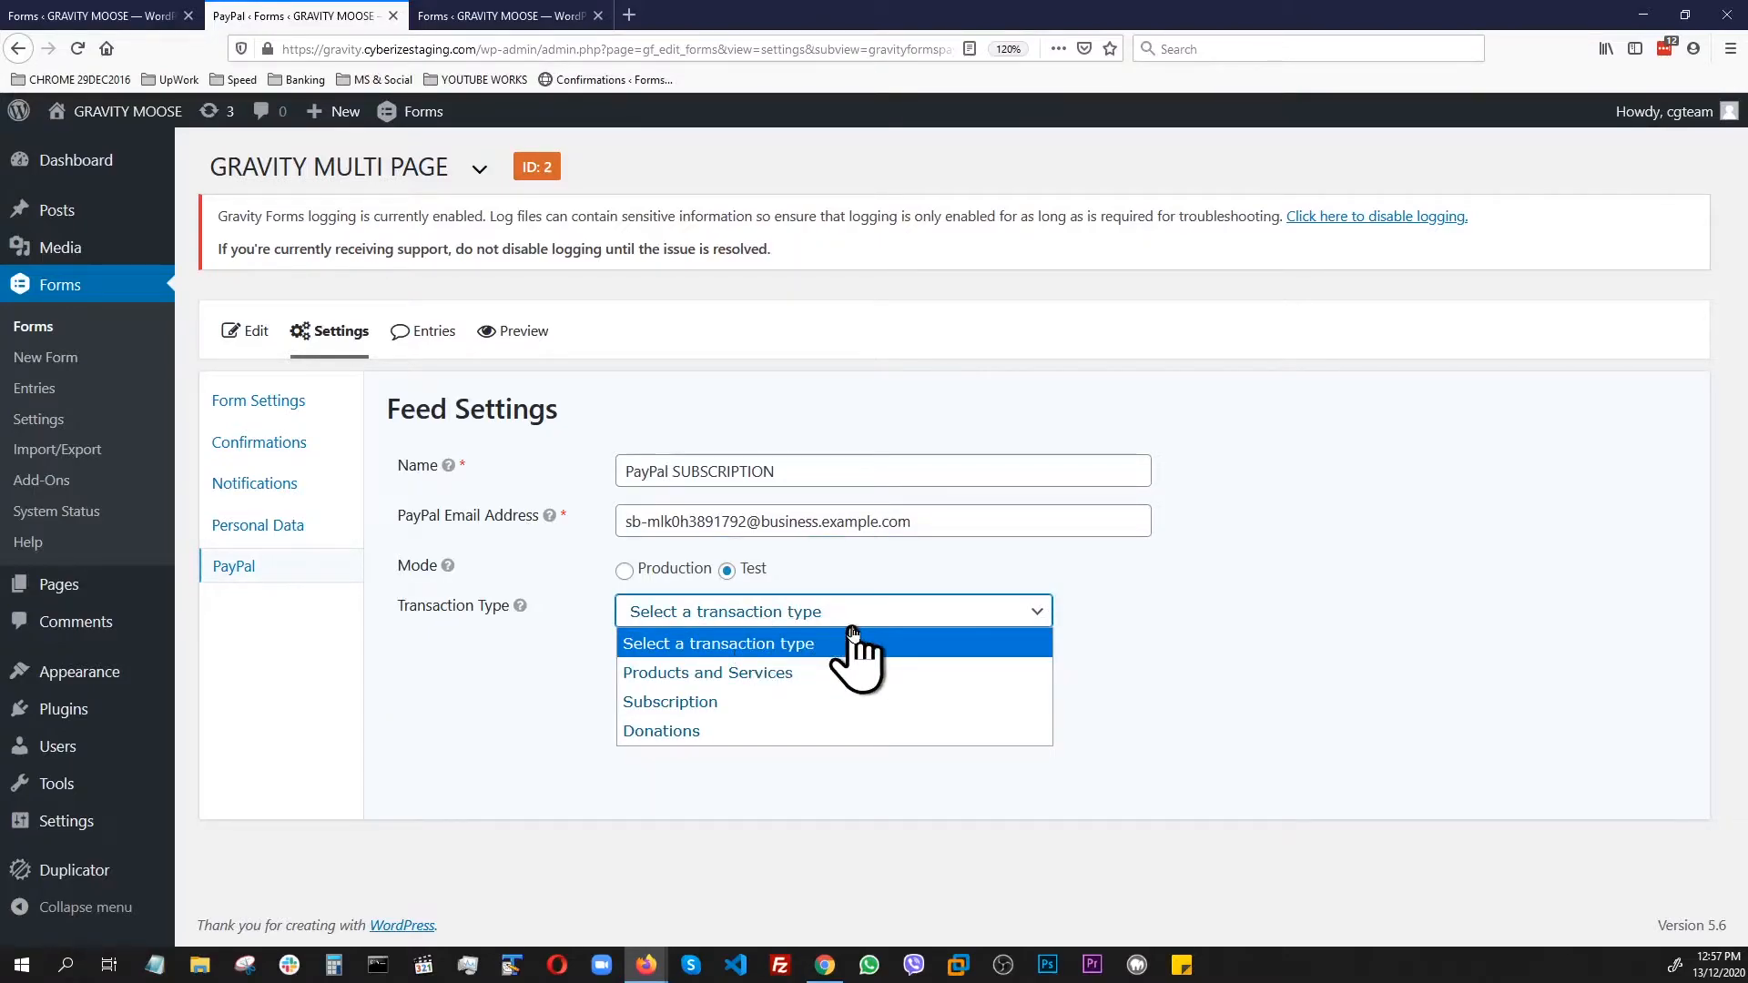
left_click(664, 701)
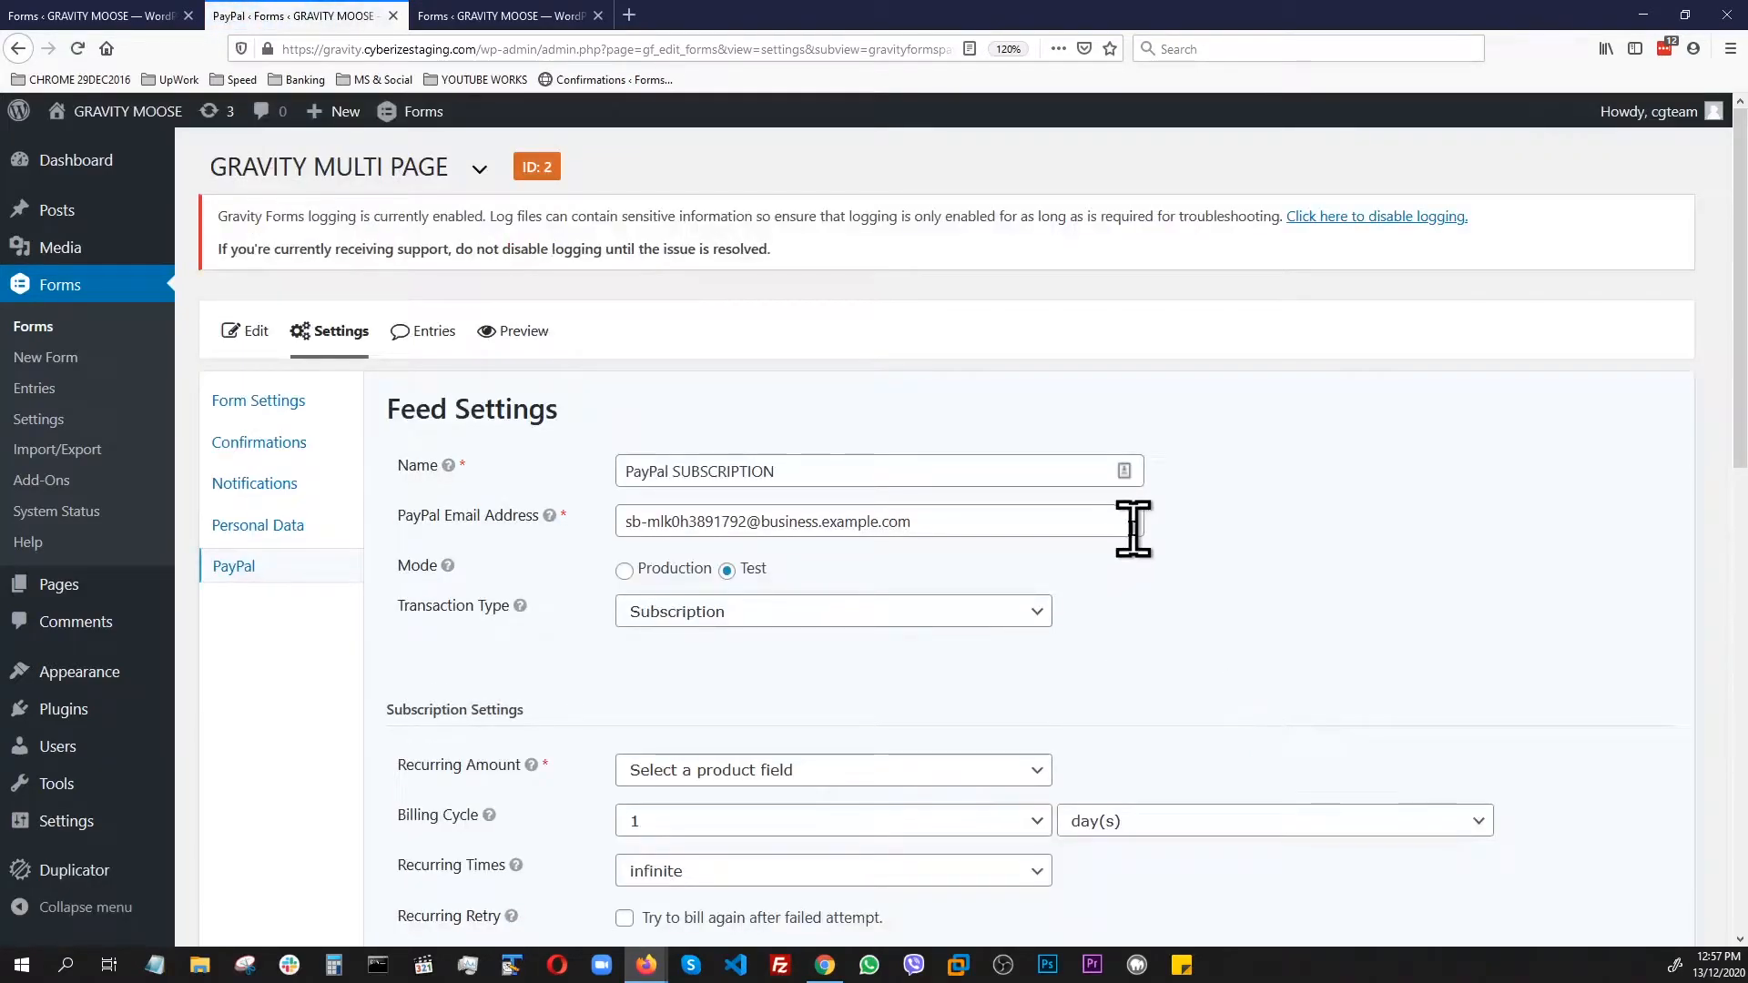
scroll(1132, 527, "down", 3)
scroll(1246, 736, "down", 2)
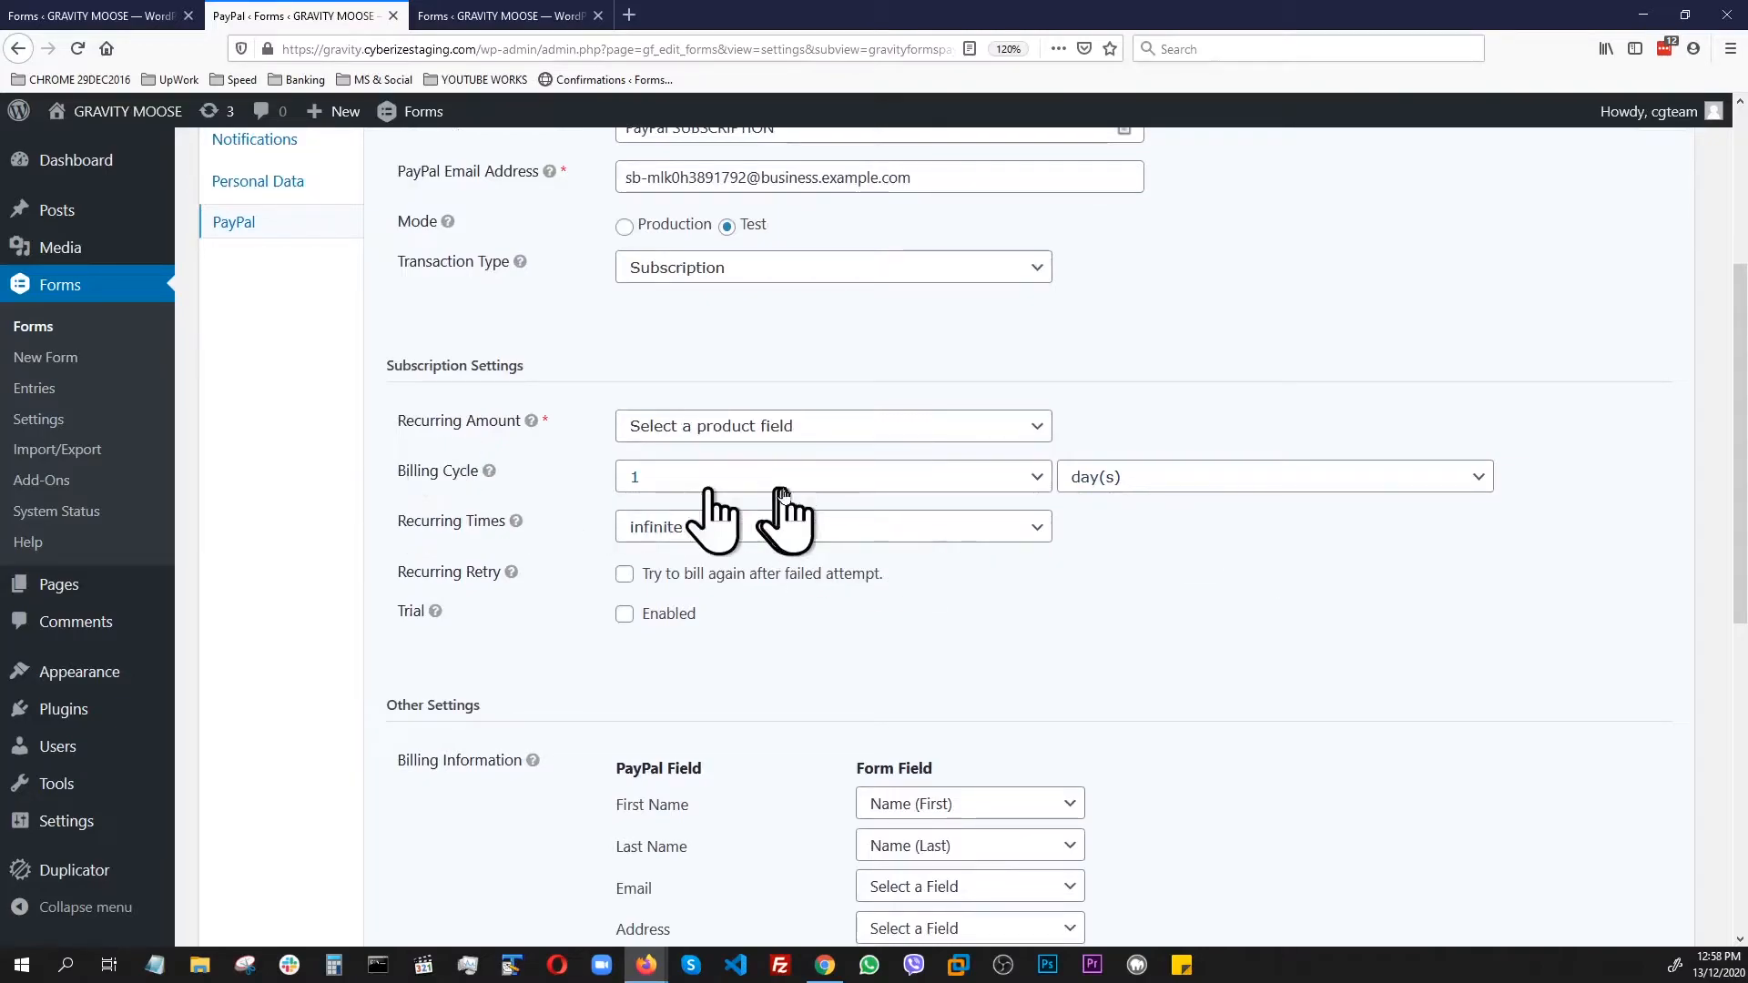
left_click(1348, 478)
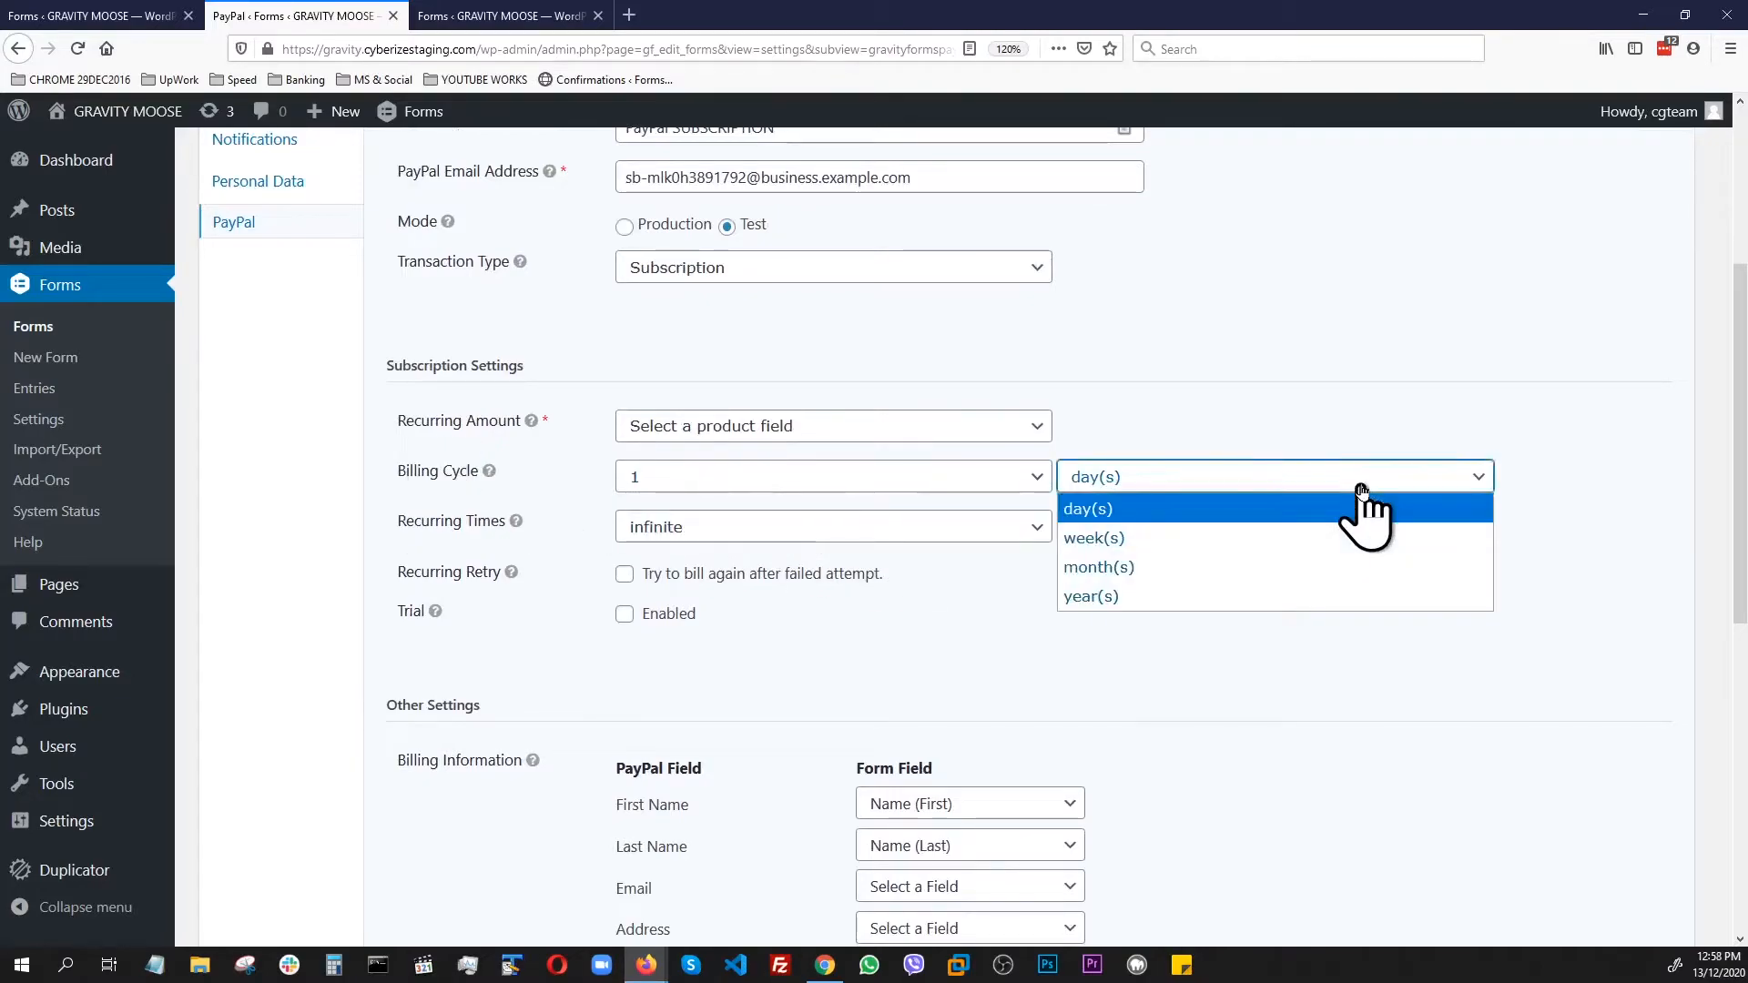
left_click(1133, 574)
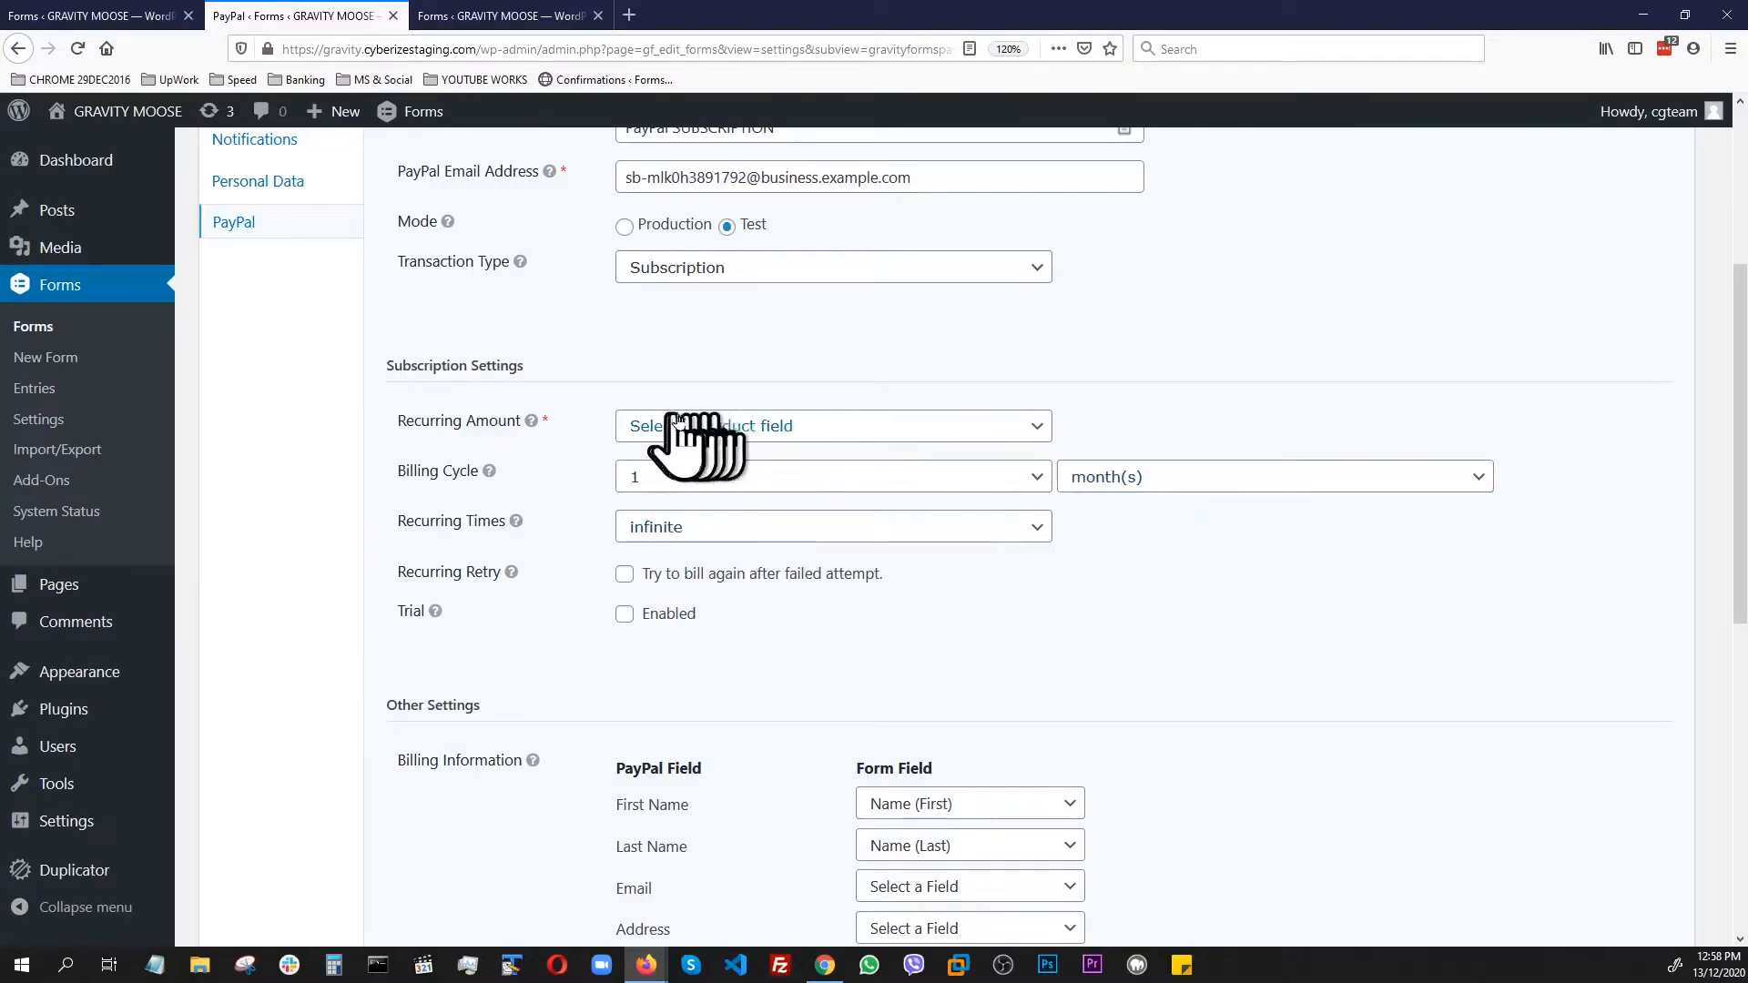
Set the feed's recurring amount to Form Total and check the Total field in the form's editor
left_click(1016, 435)
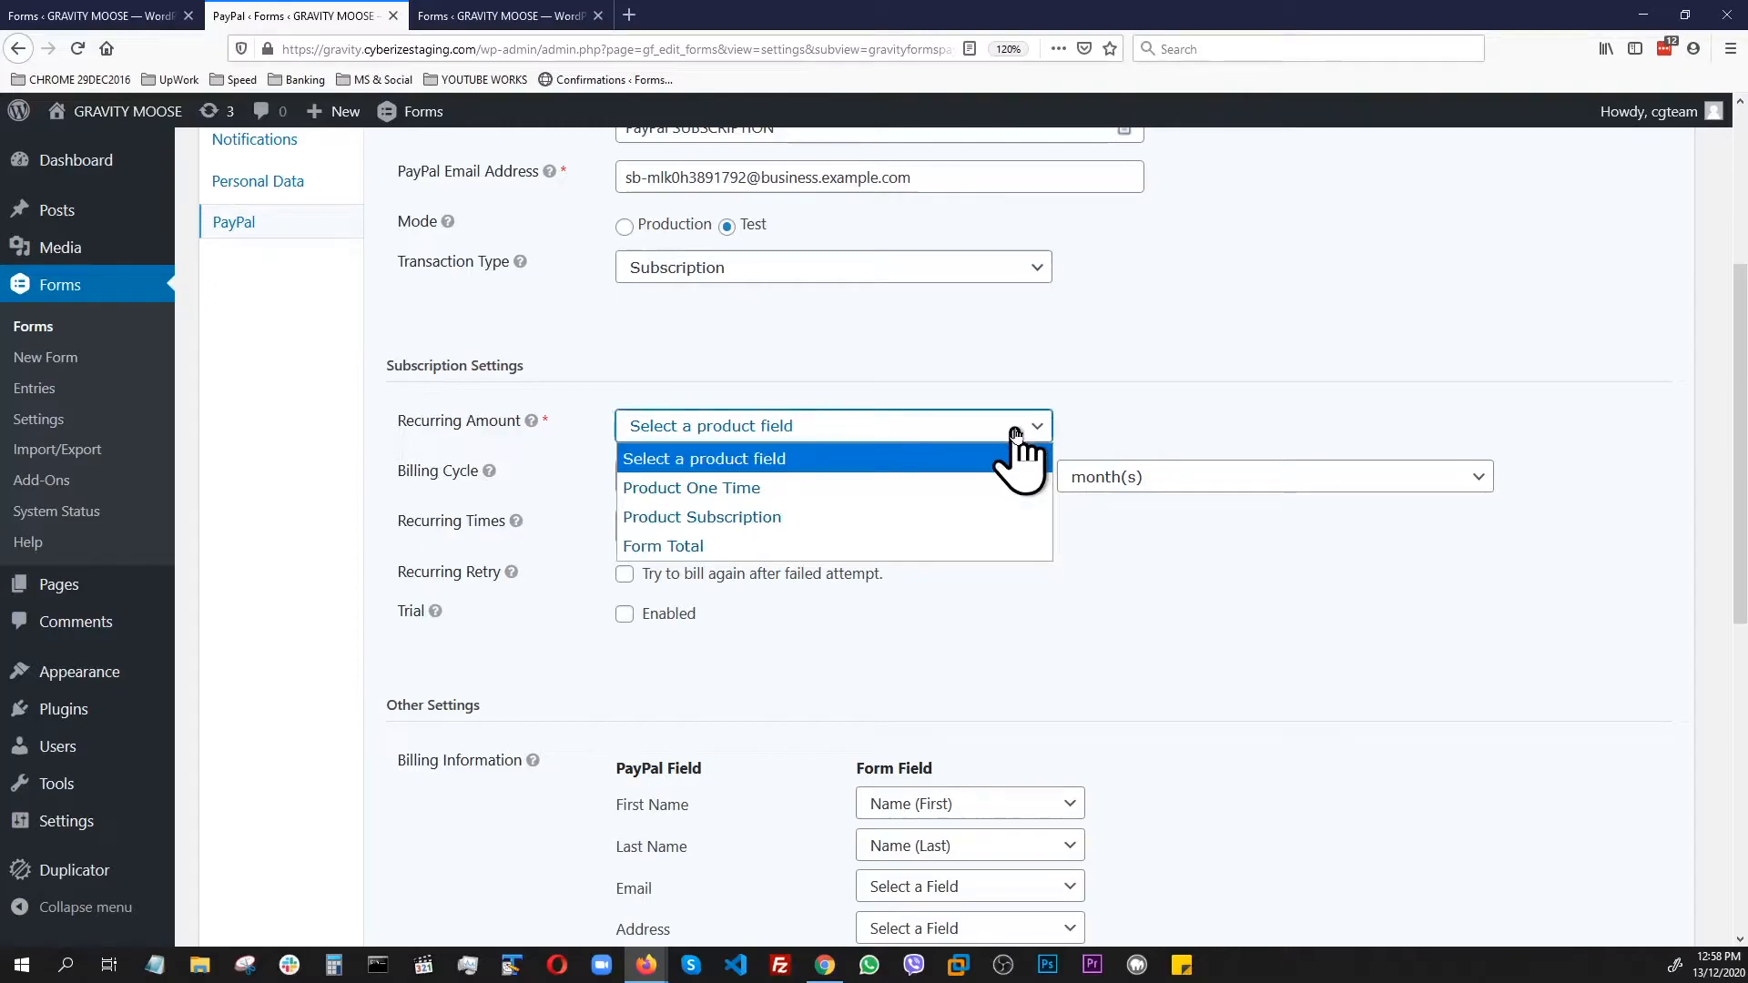
left_click(685, 546)
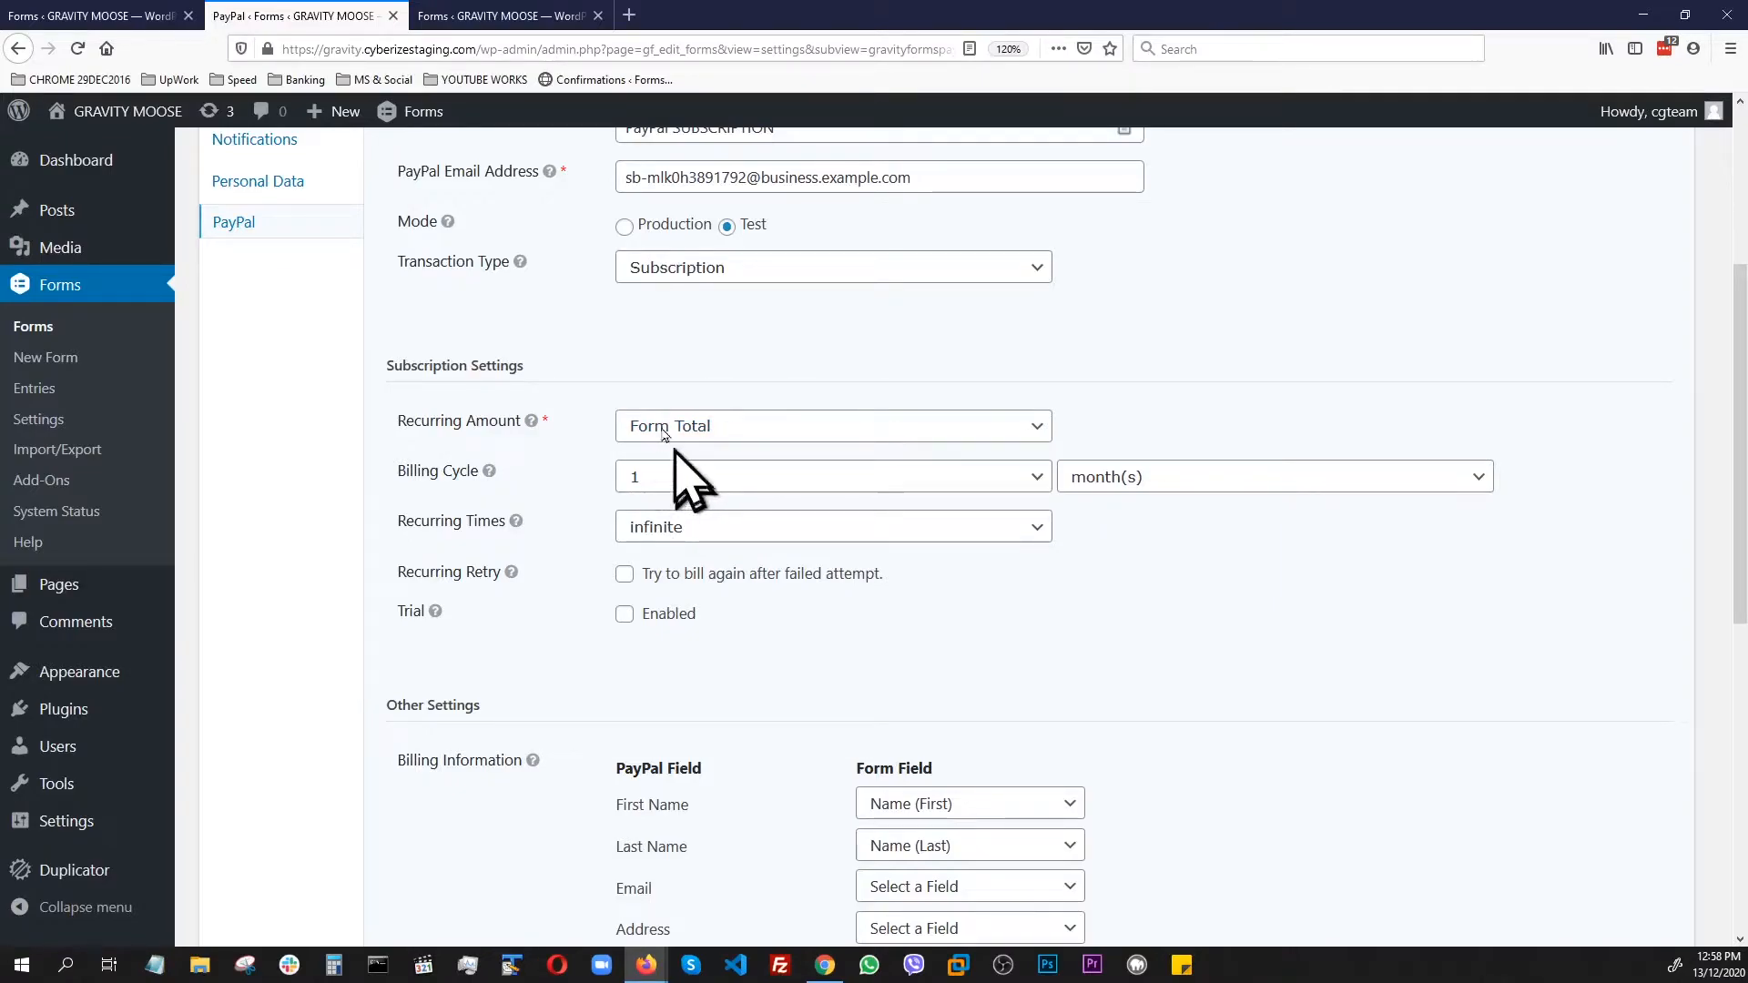
left_click(499, 18)
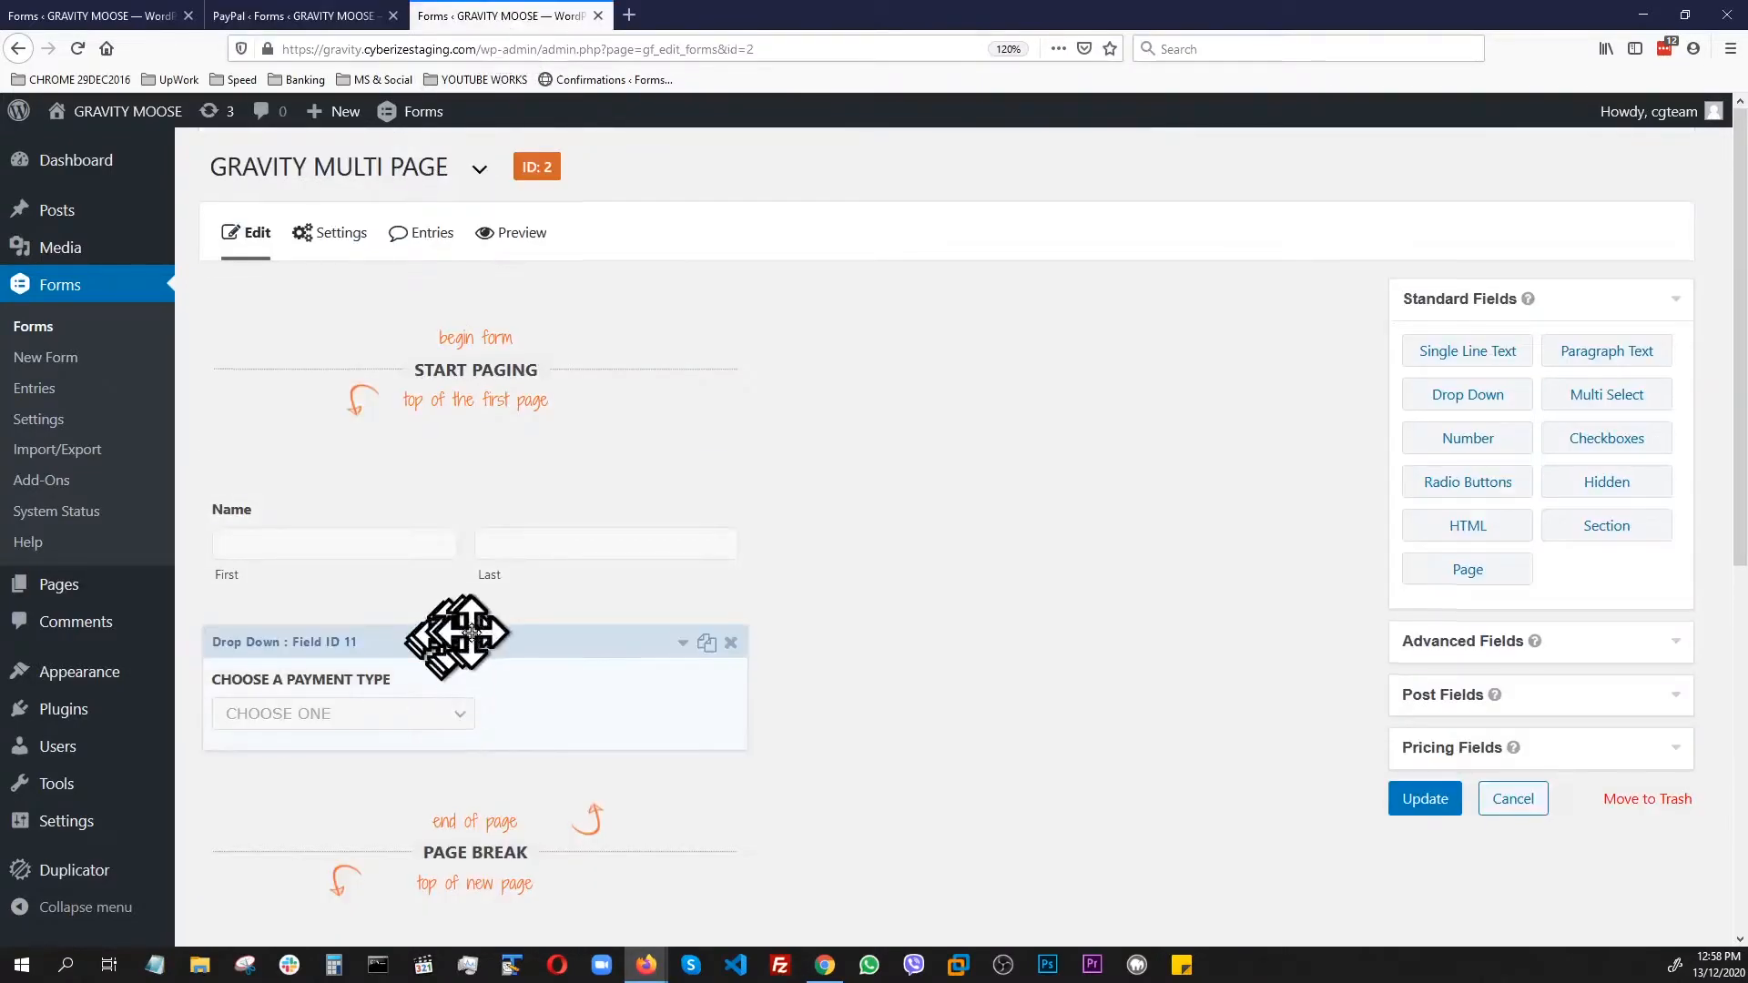
scroll(479, 671, "down", 7)
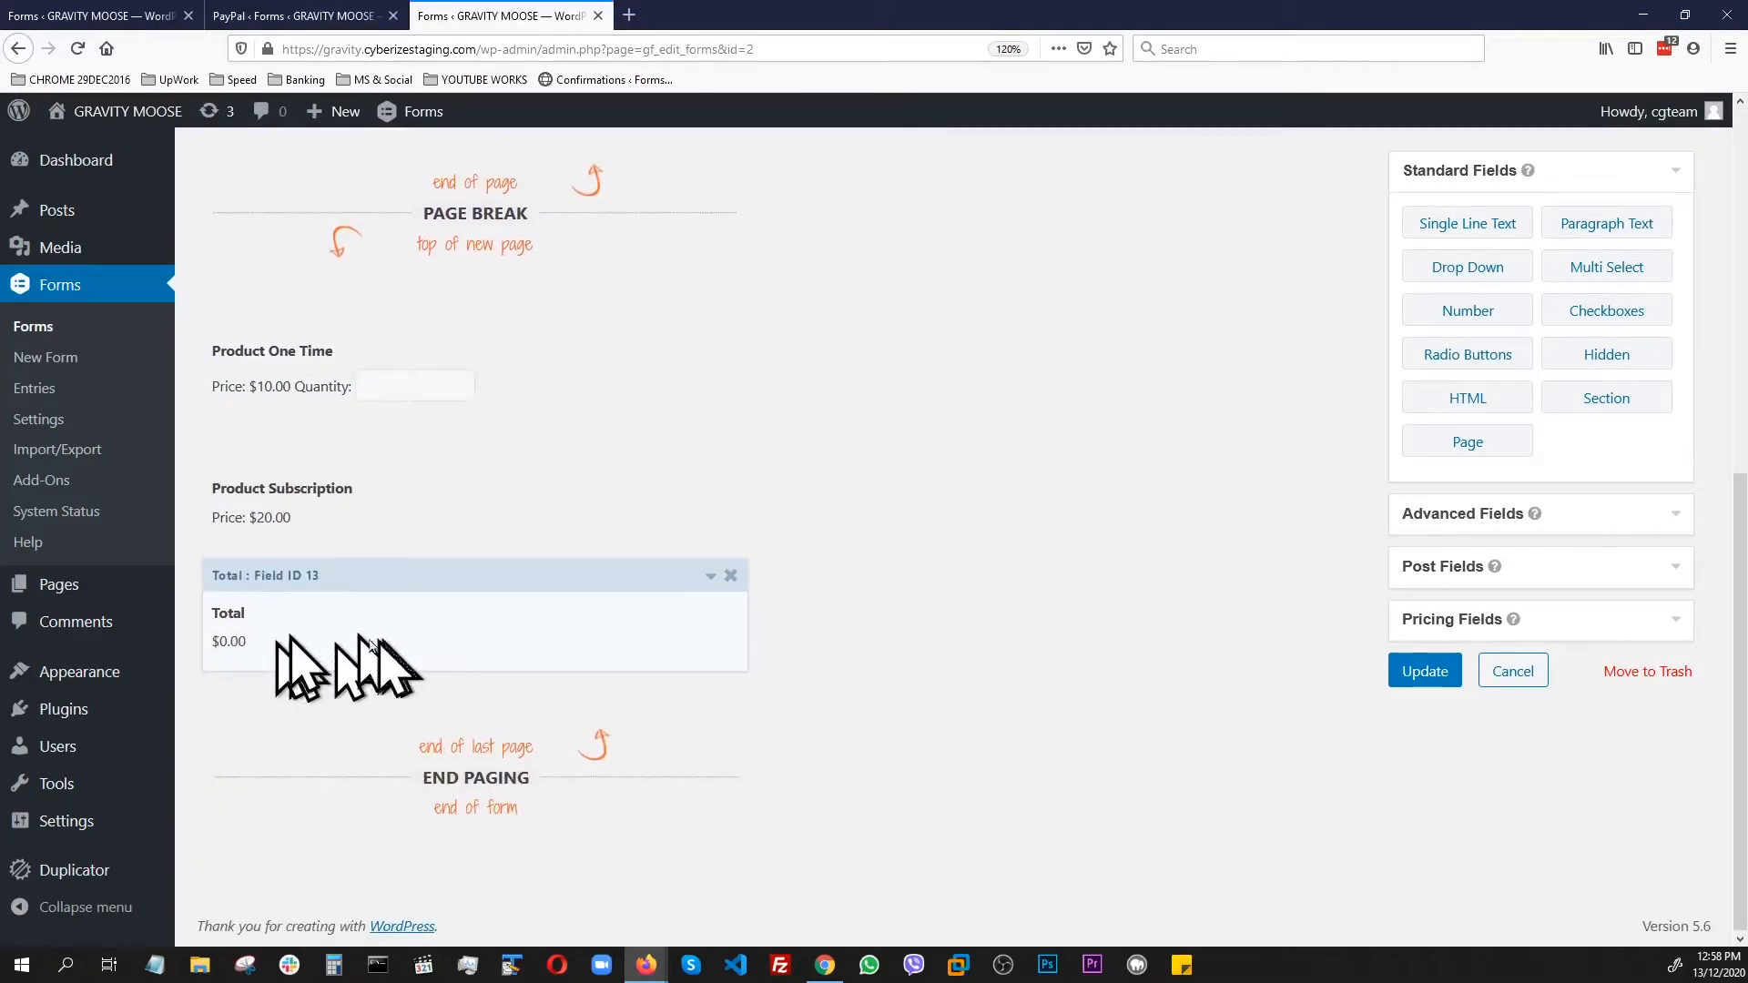
left_click(293, 15)
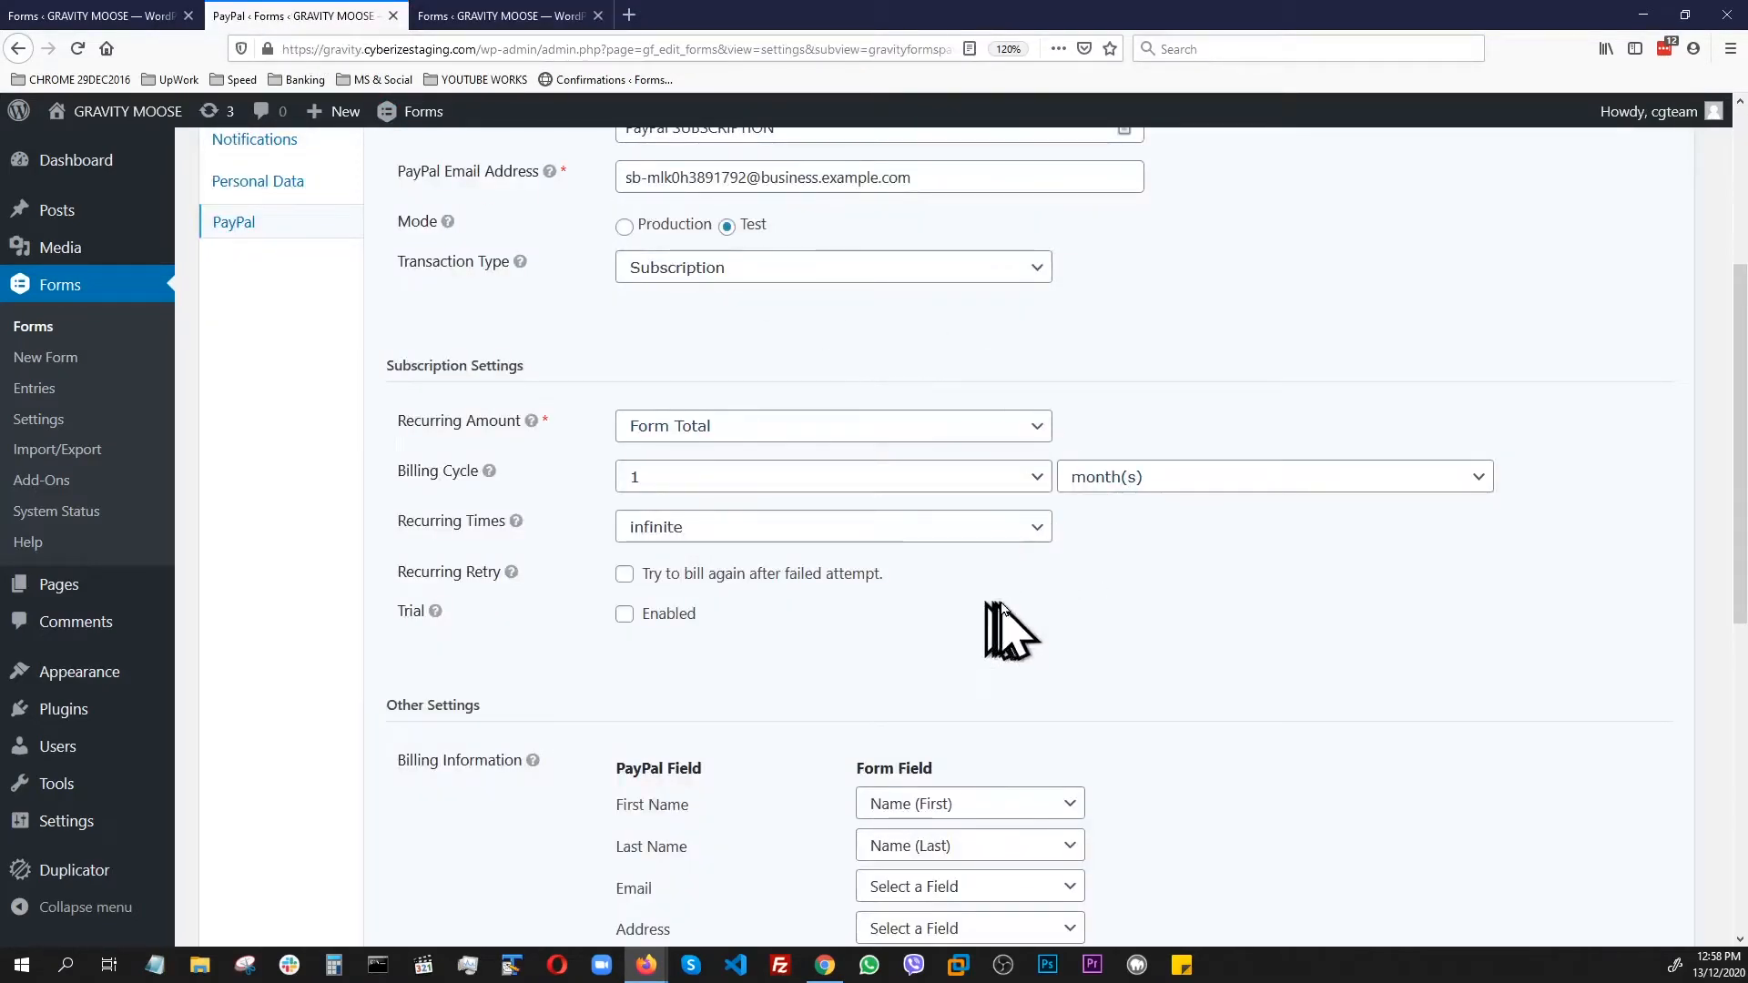
Add a condition that processes the feed only if CHOOSE A PAYMENT TYPE is SUBSCRIPTION, and save the feed settings
scroll(1092, 619, "down", 4)
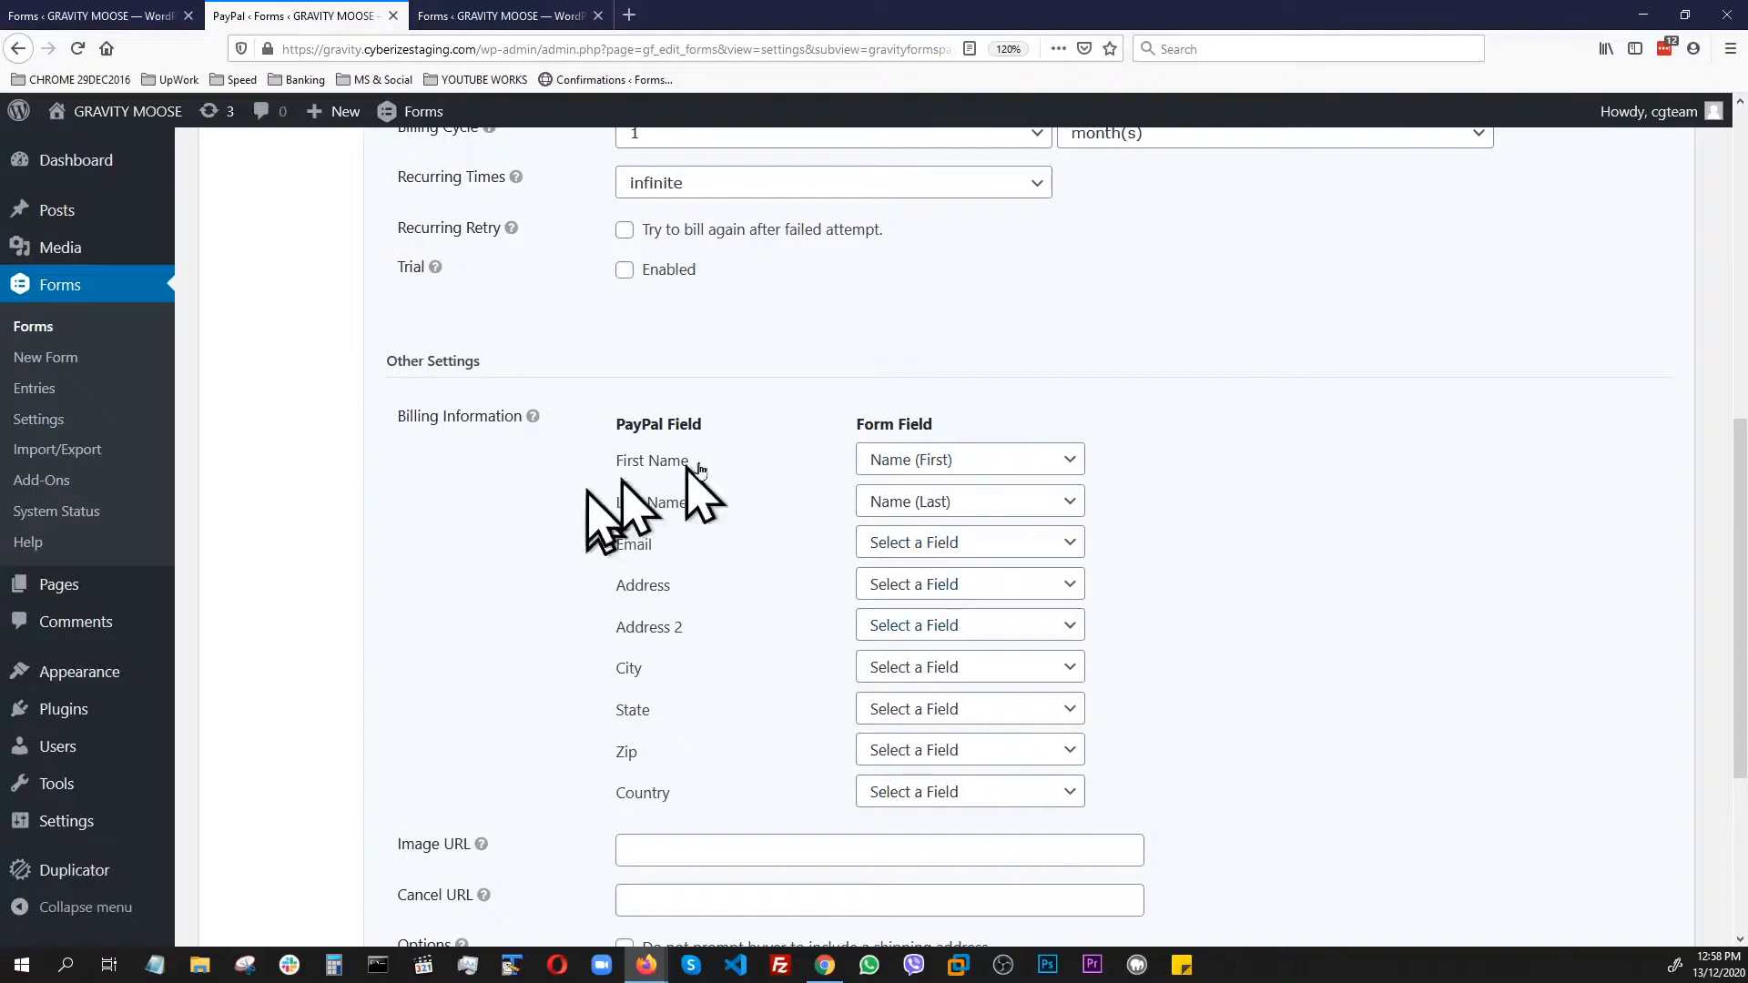
scroll(956, 564, "down", 4)
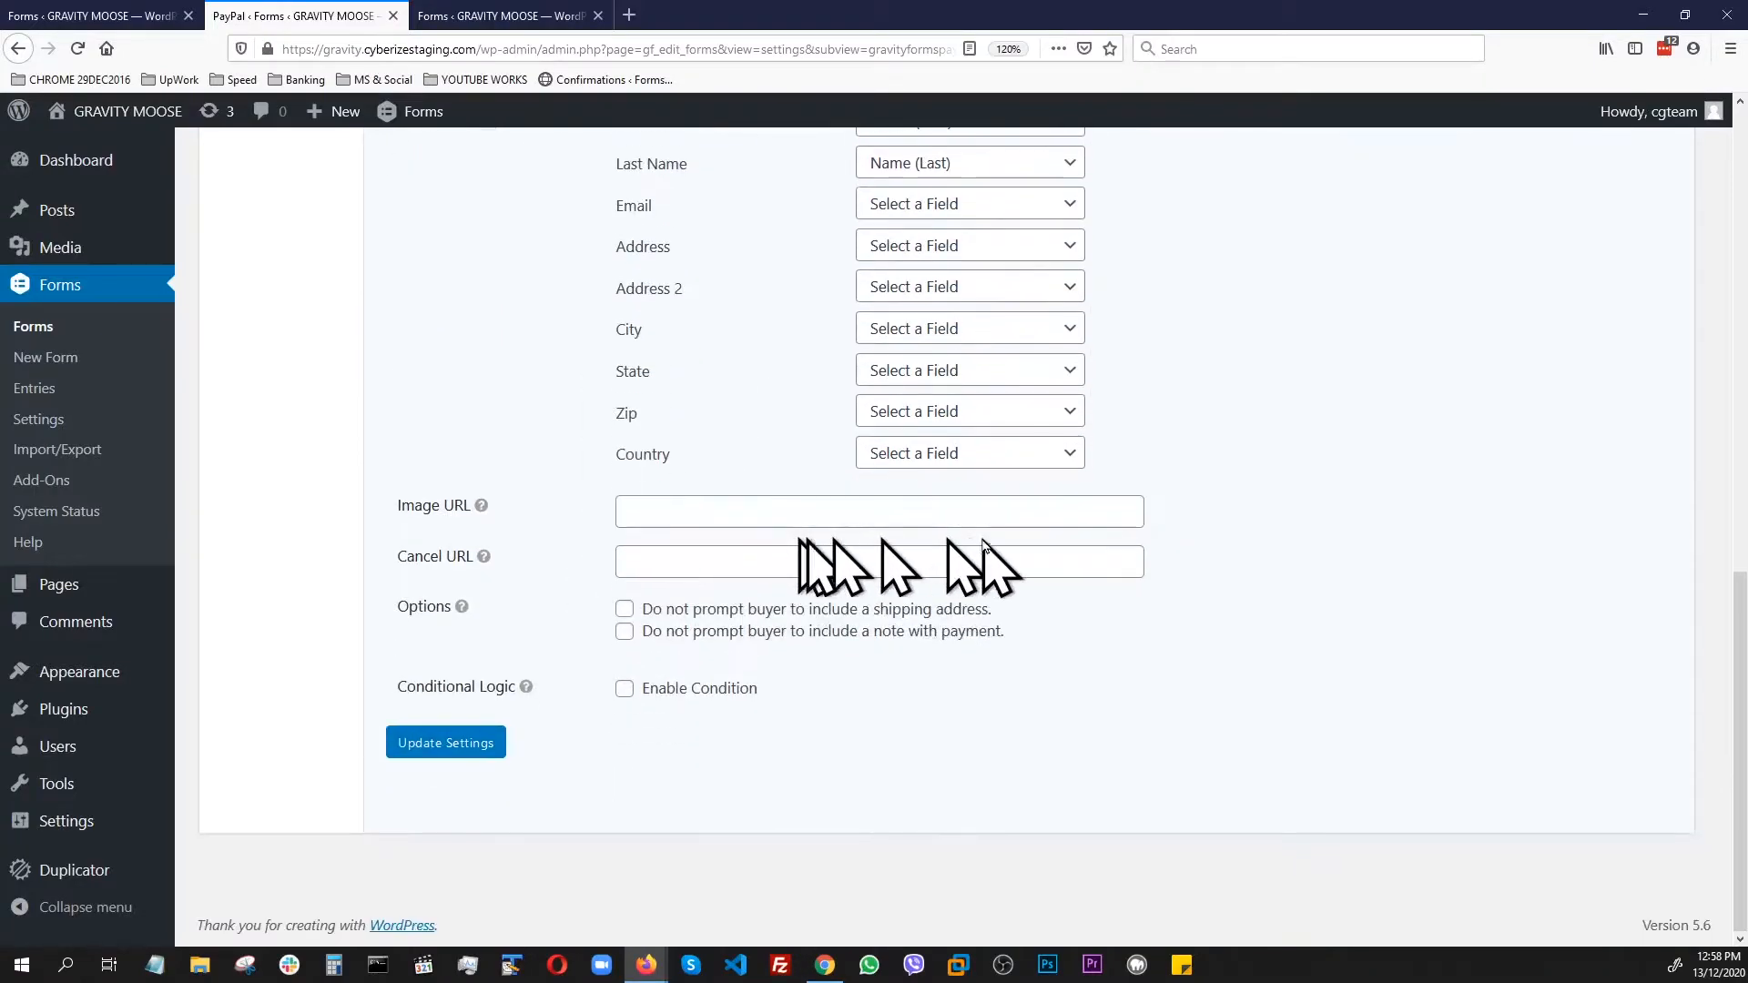
scroll(995, 556, "up", 2)
scroll(910, 619, "down", 2)
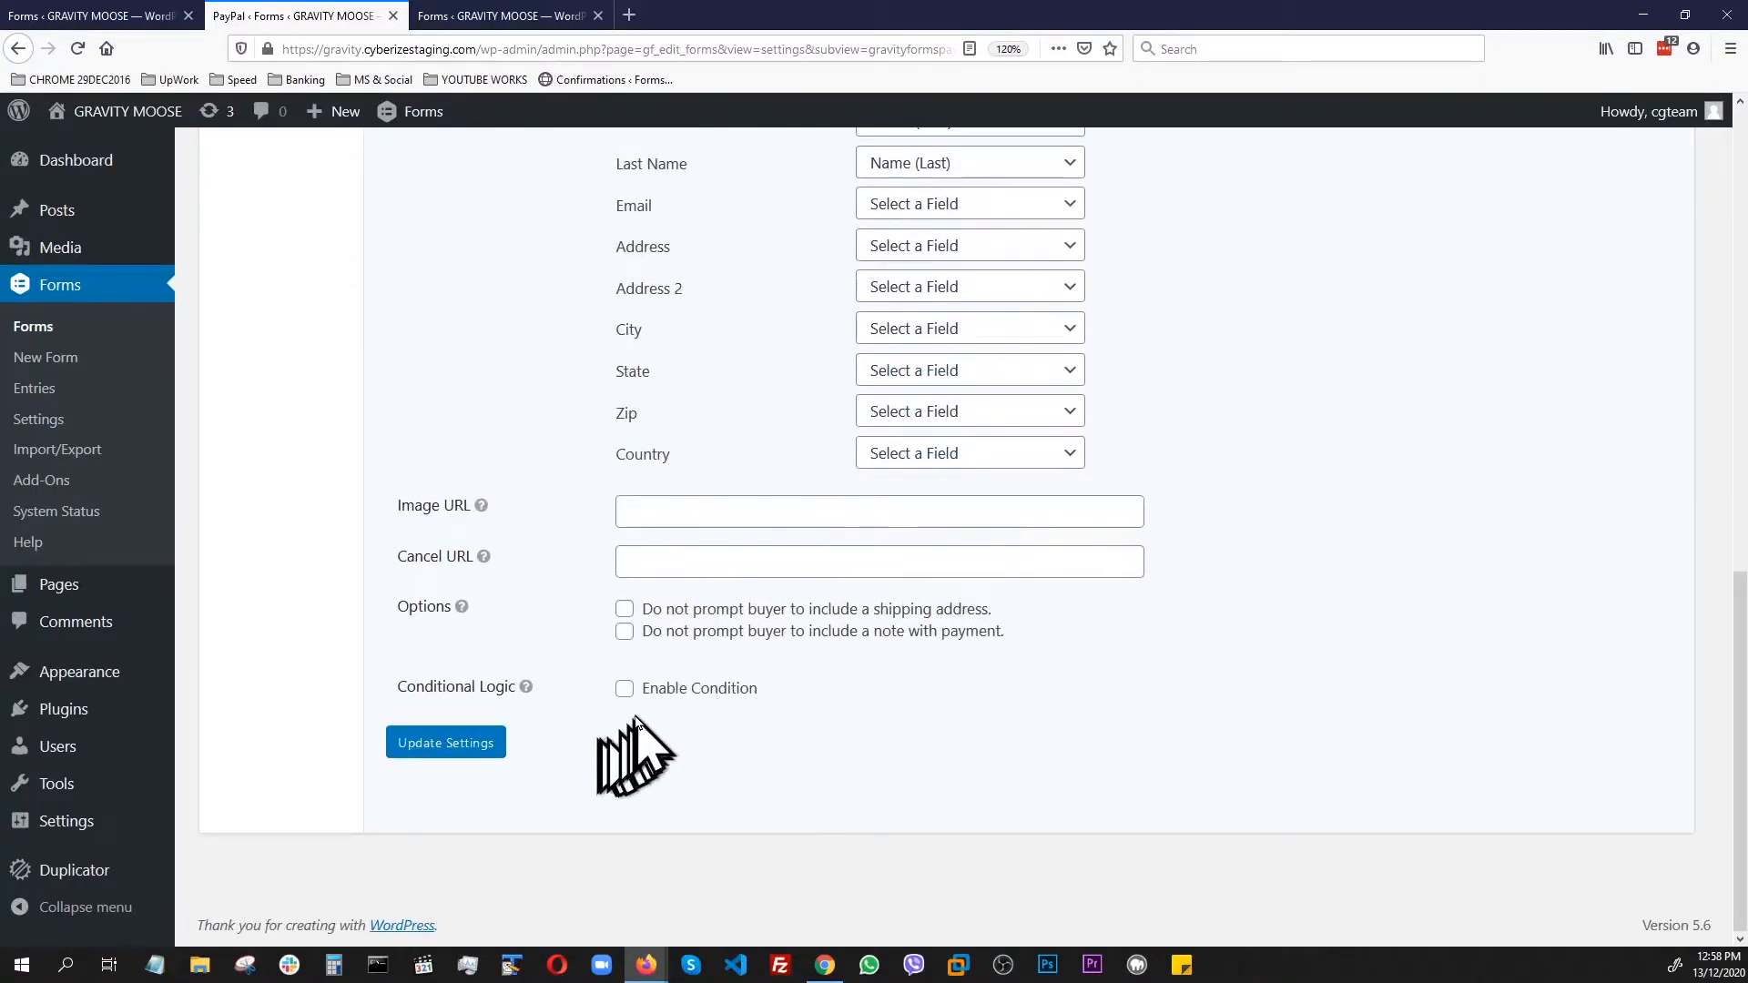
left_click(625, 689)
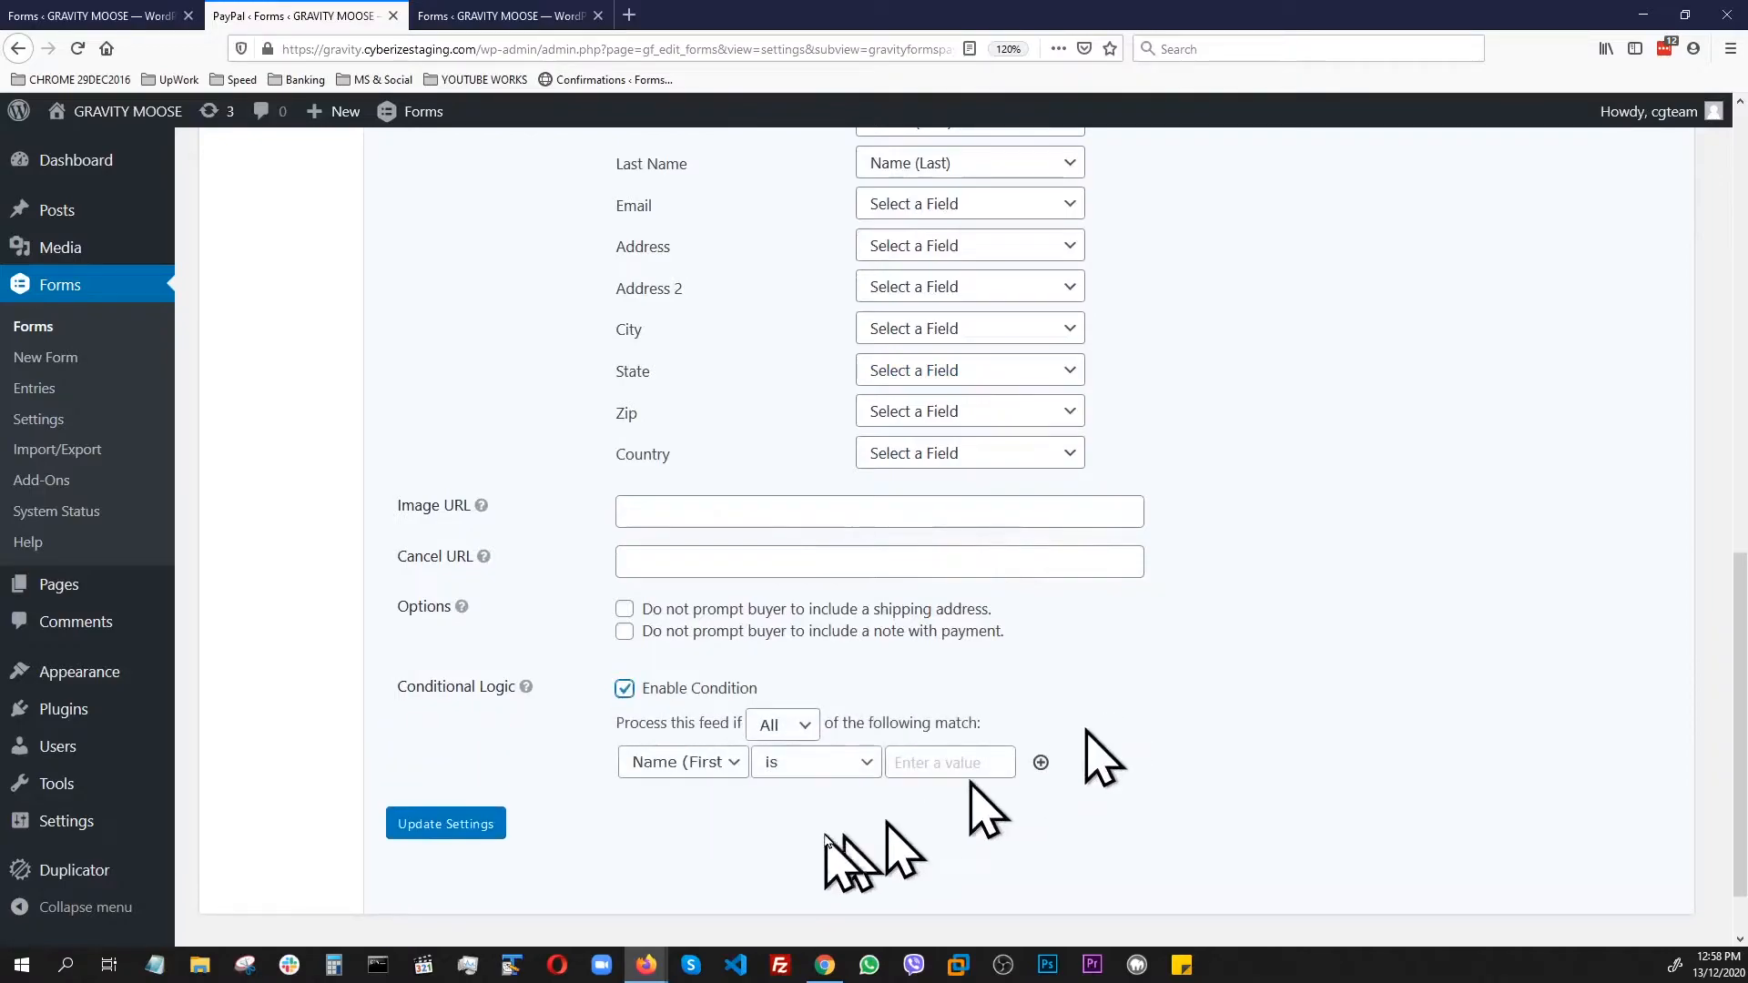
left_click(711, 767)
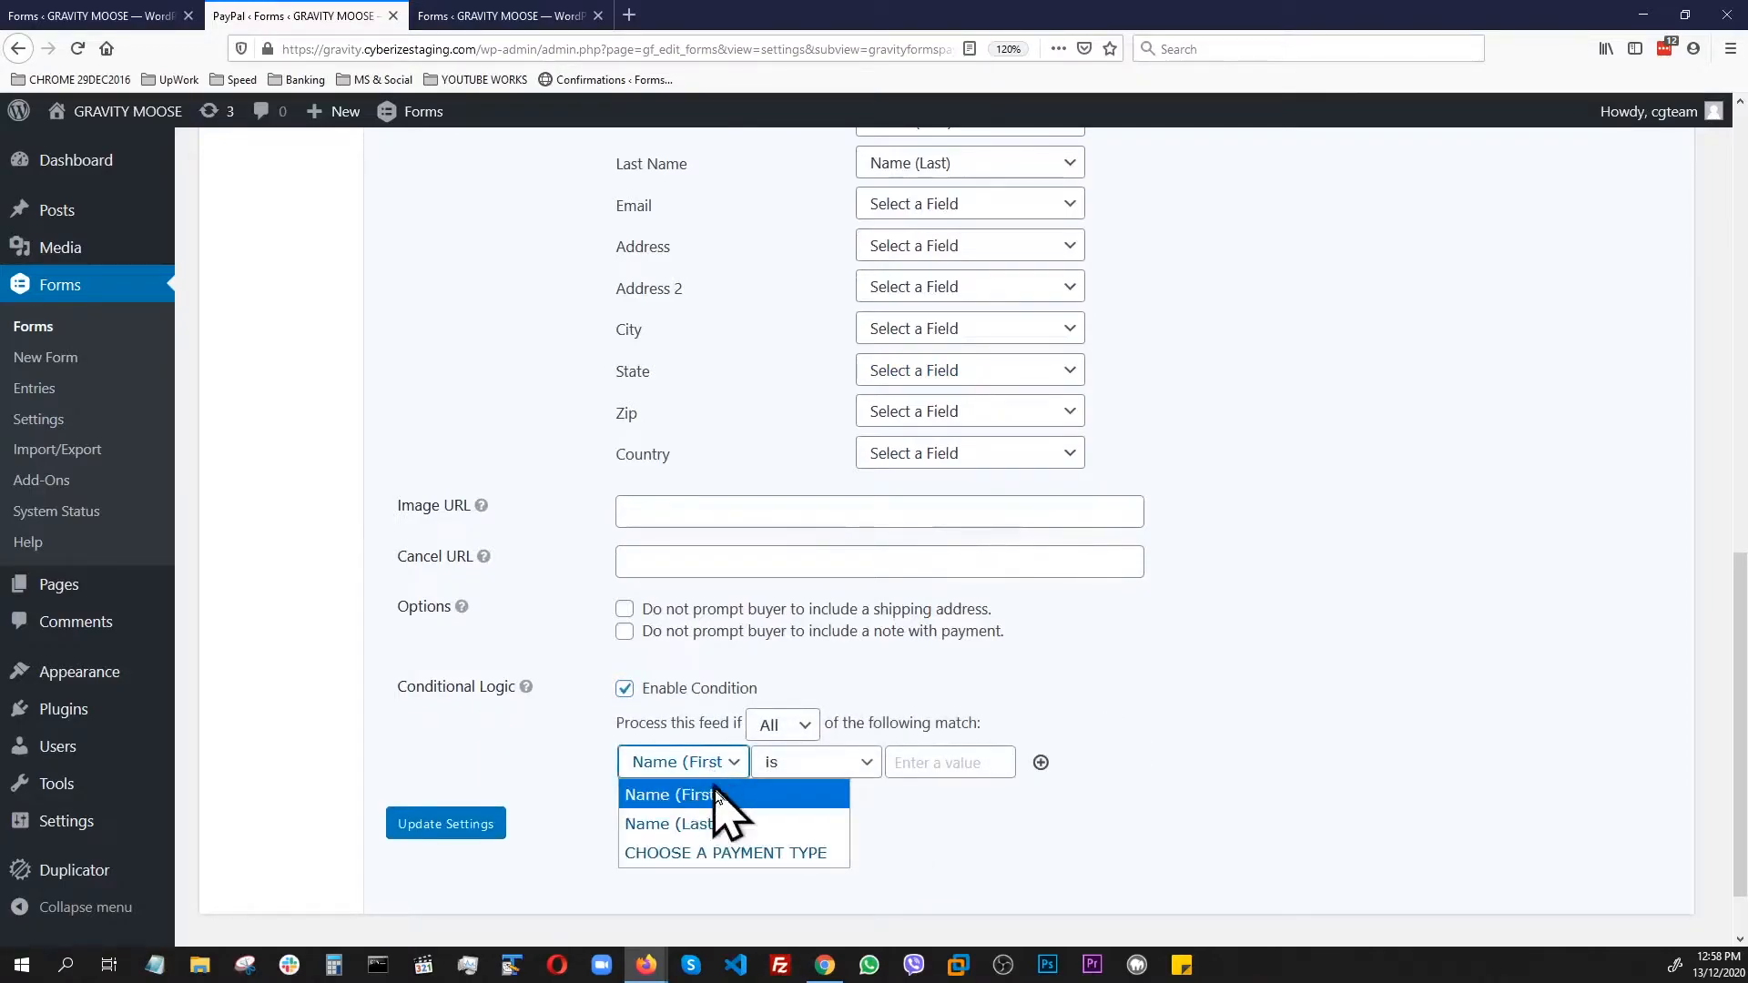
left_click(669, 854)
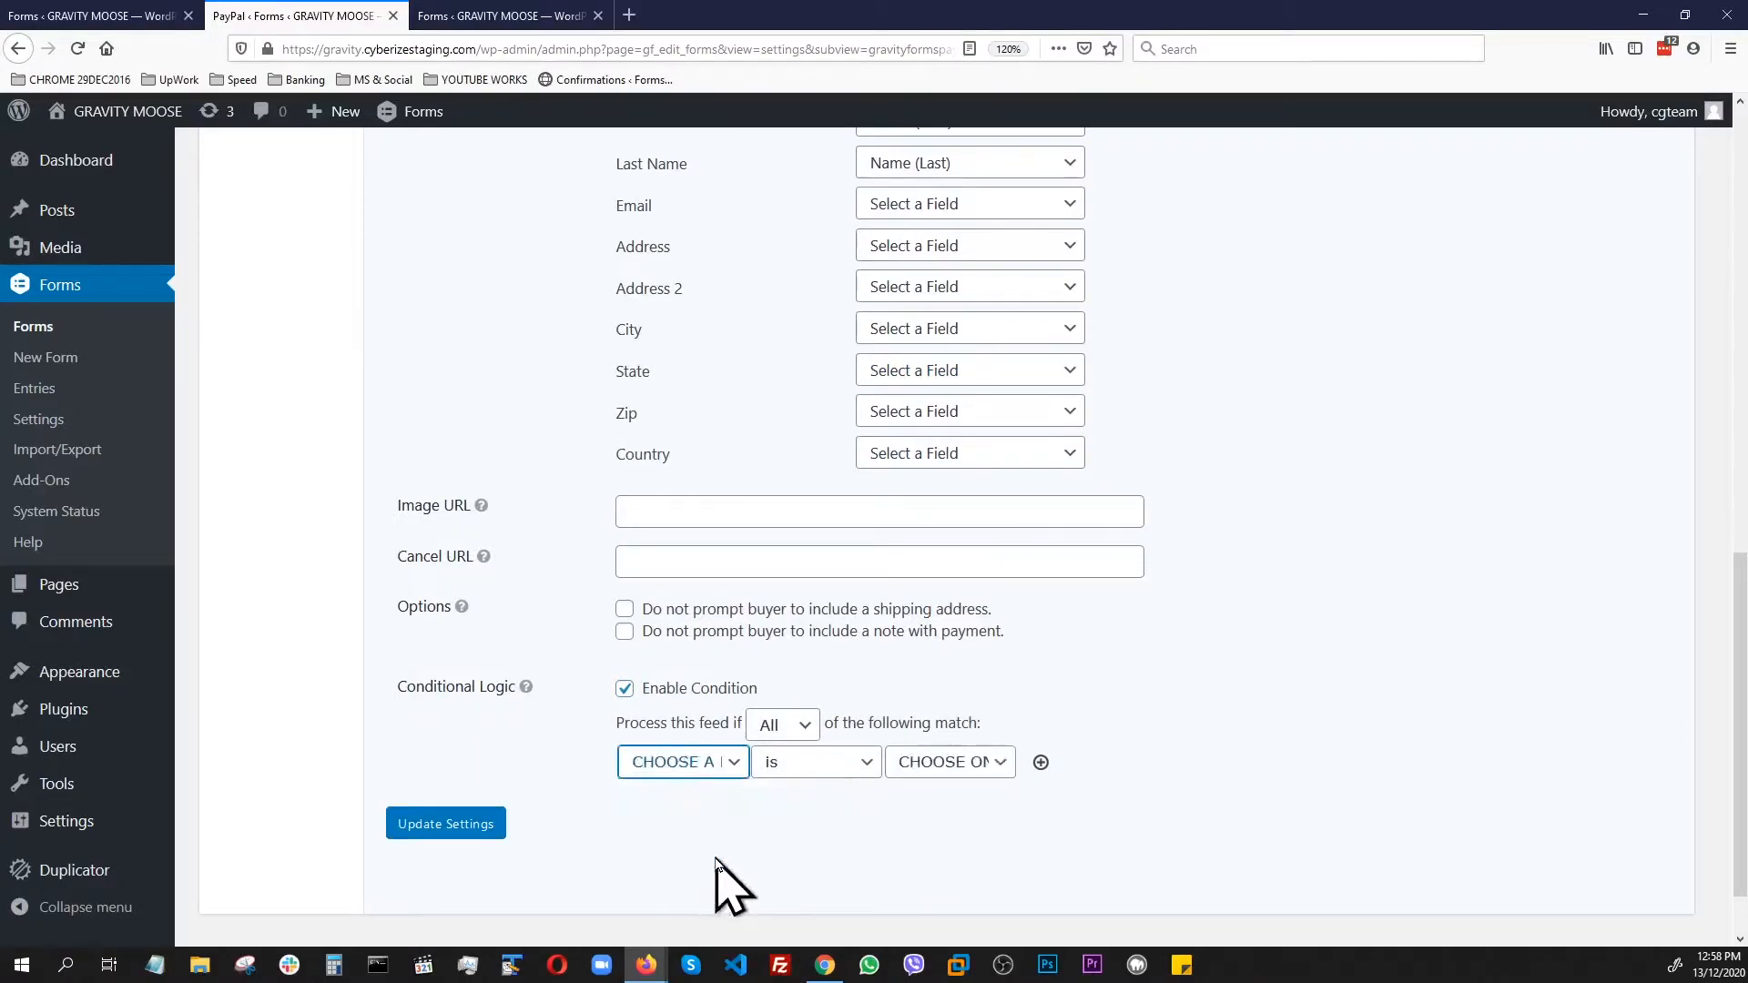
left_click(995, 767)
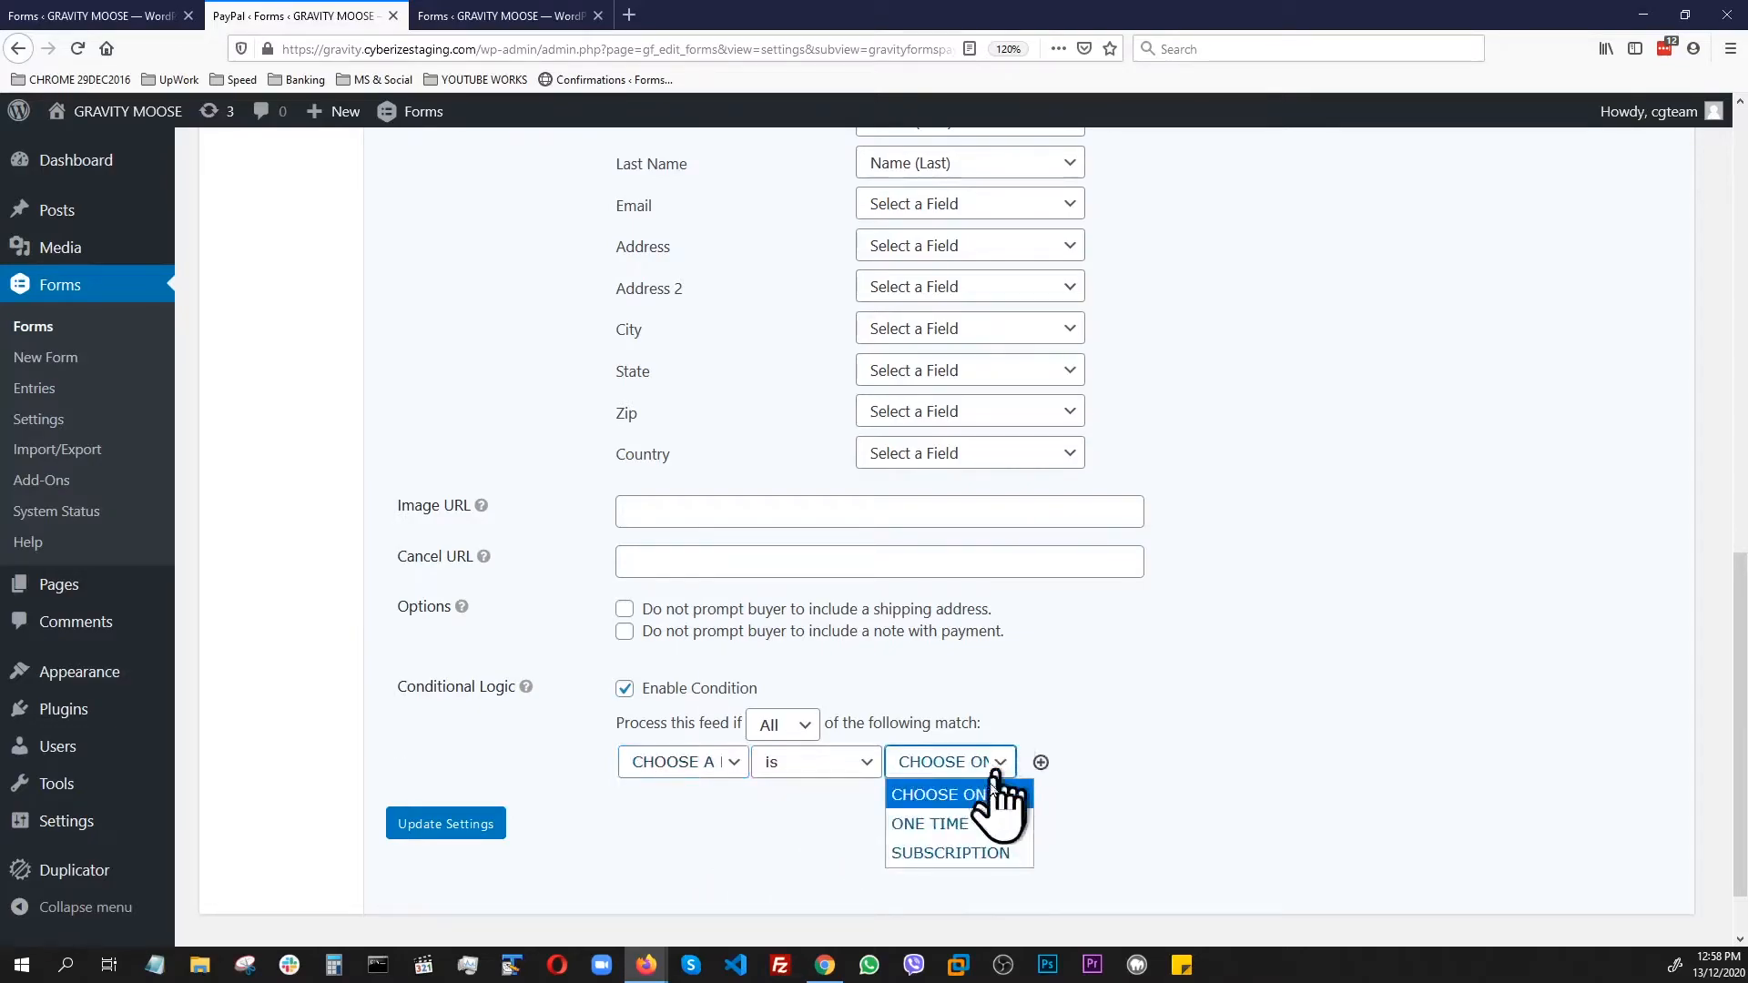
left_click(941, 856)
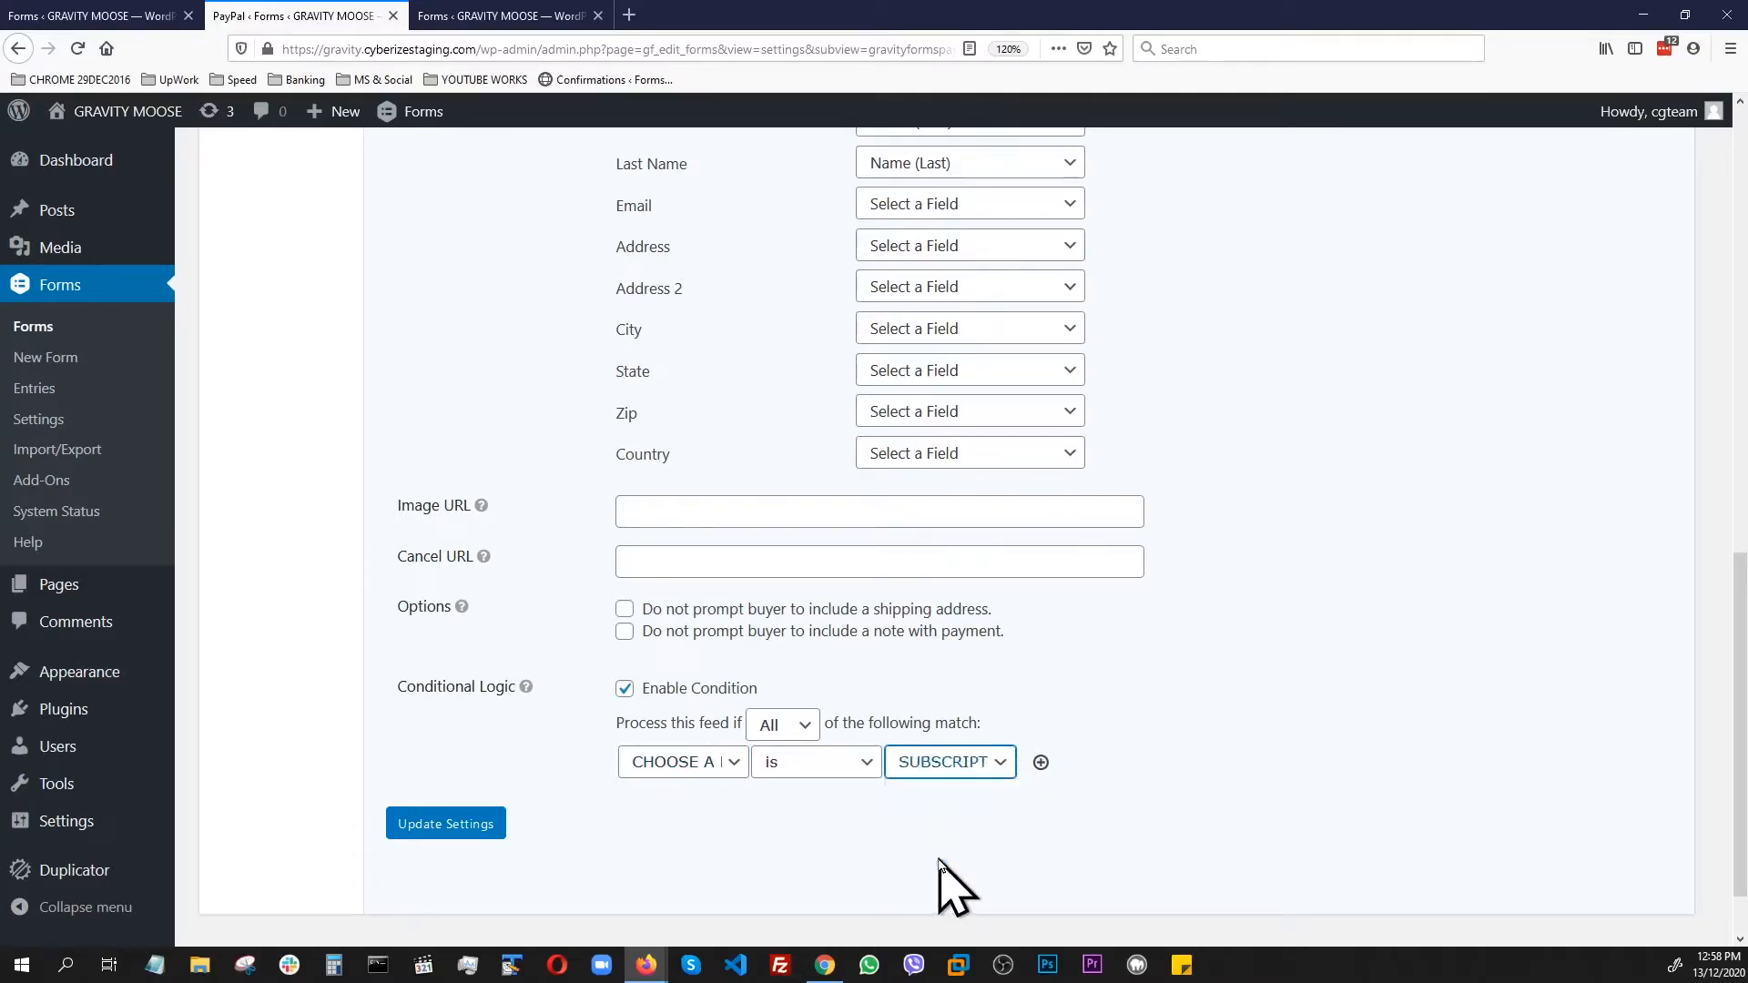
left_click(439, 824)
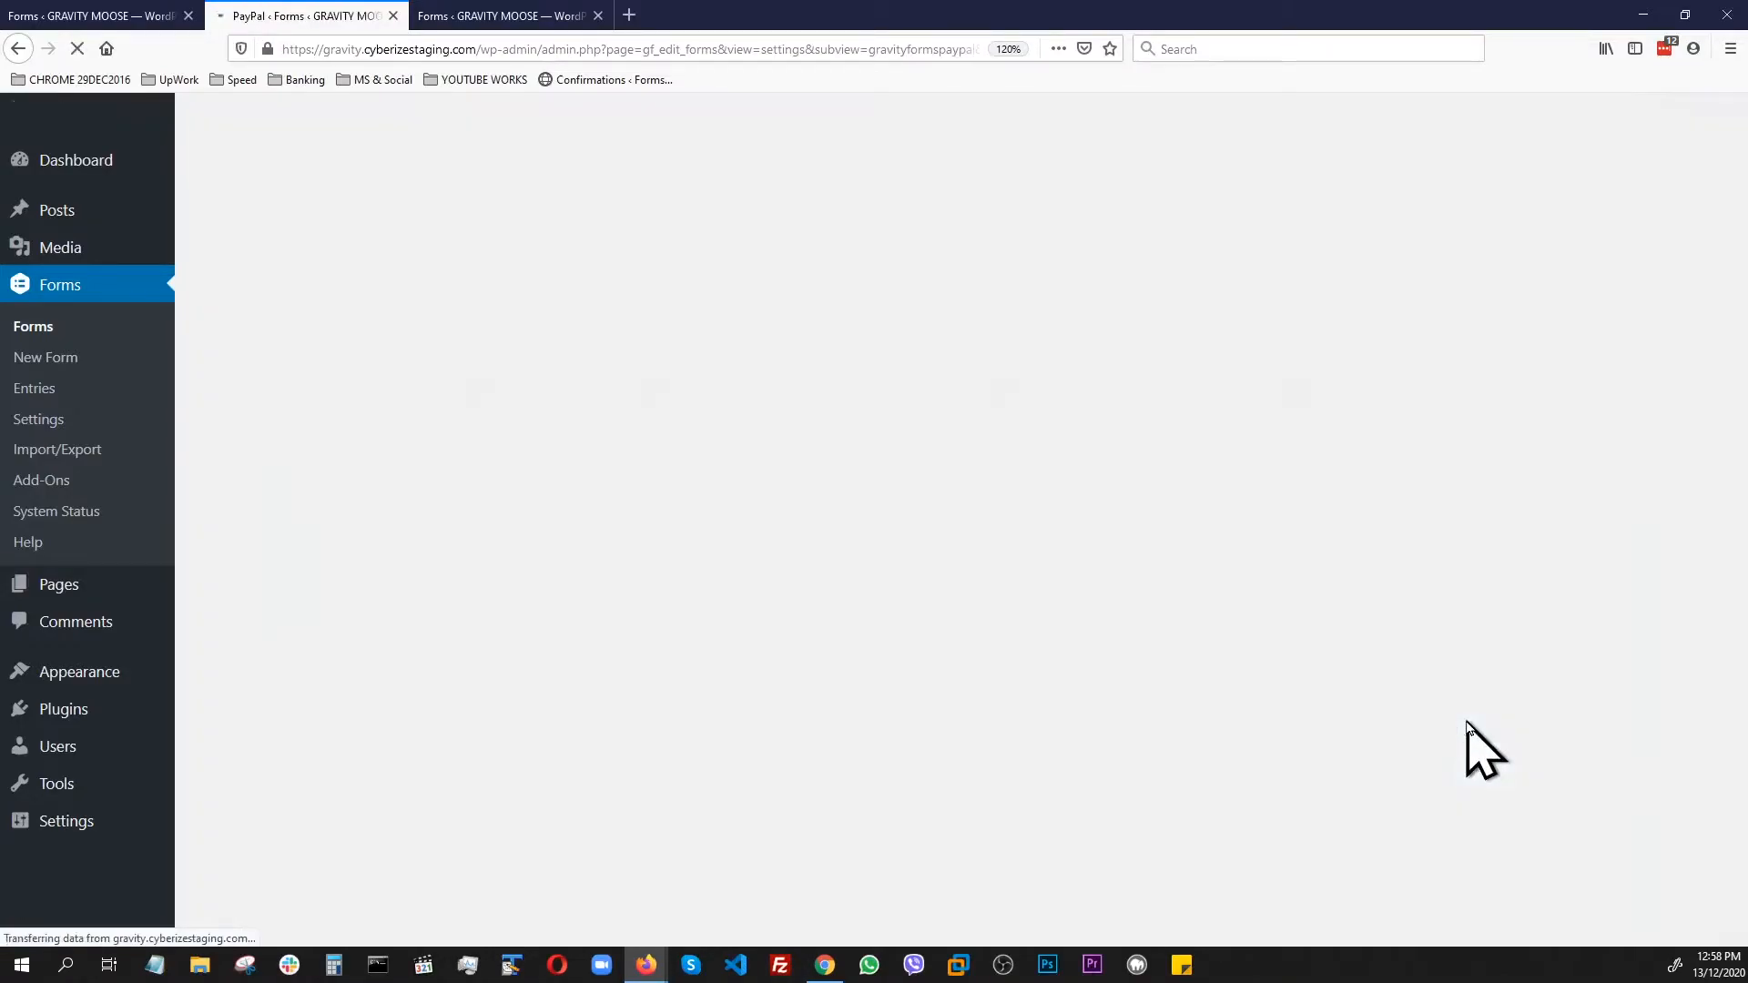
Review the saved subscription feed, add another PayPal feed to the form, and name it "PayPal ONE TIME"
scroll(1344, 719, "down", 3)
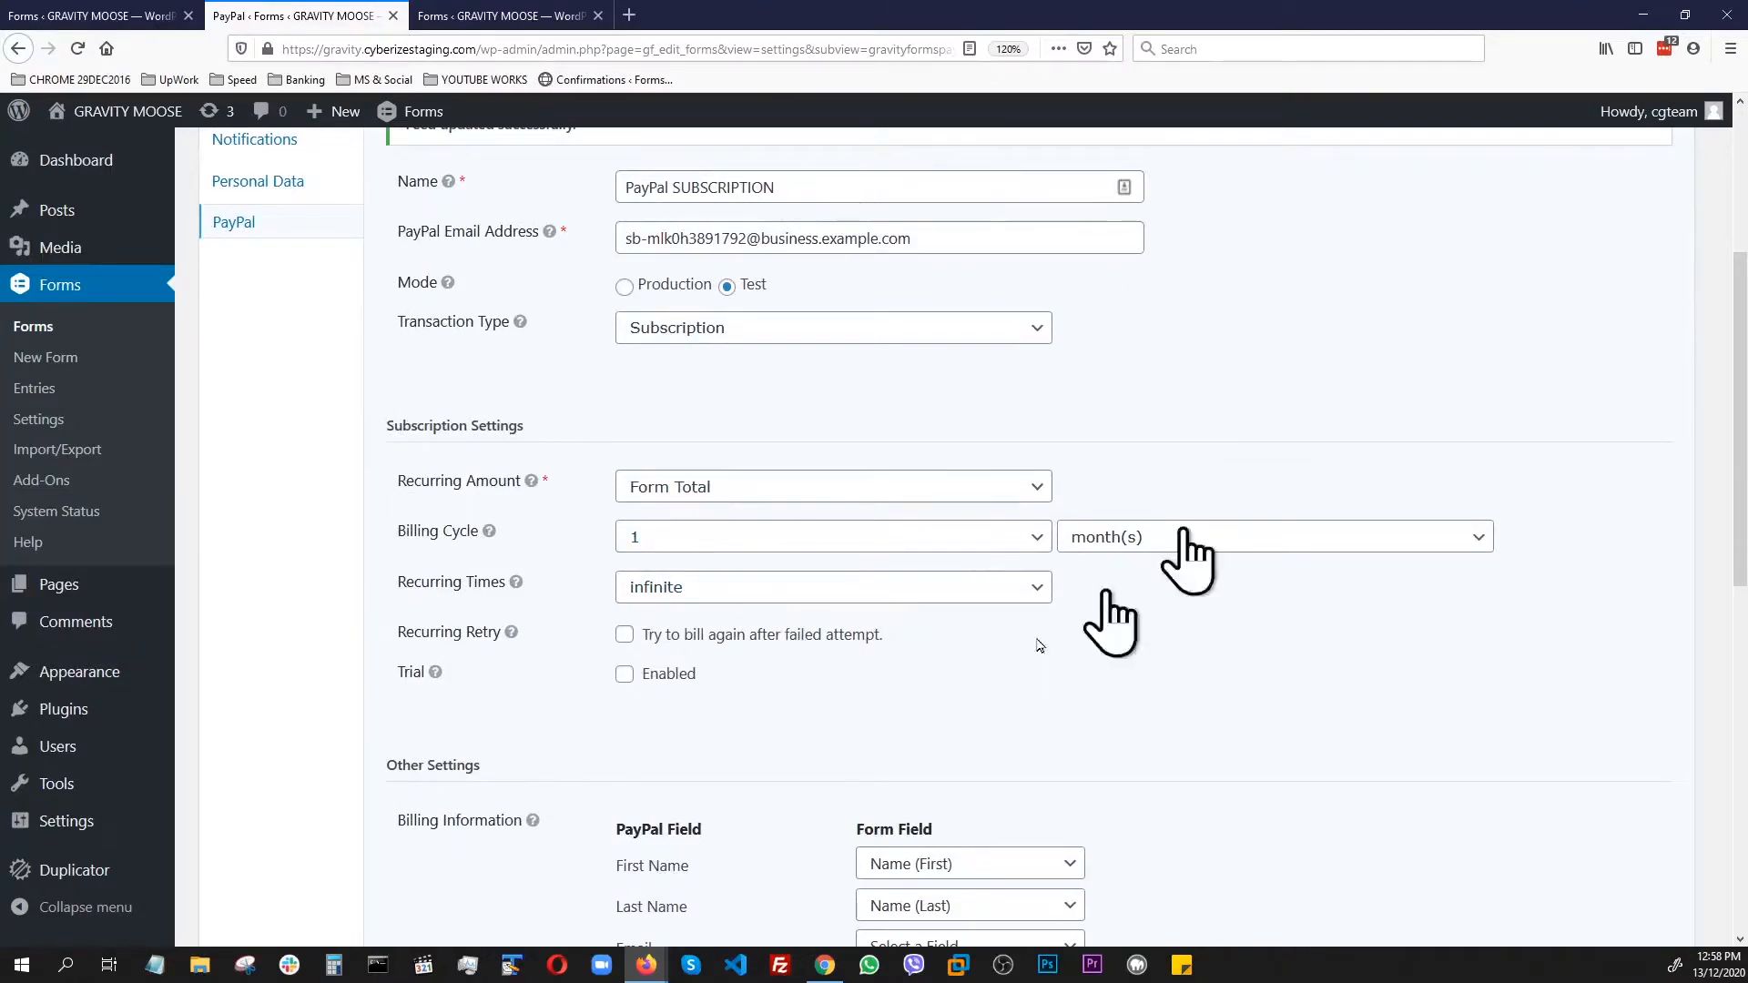
scroll(1221, 601, "down", 6)
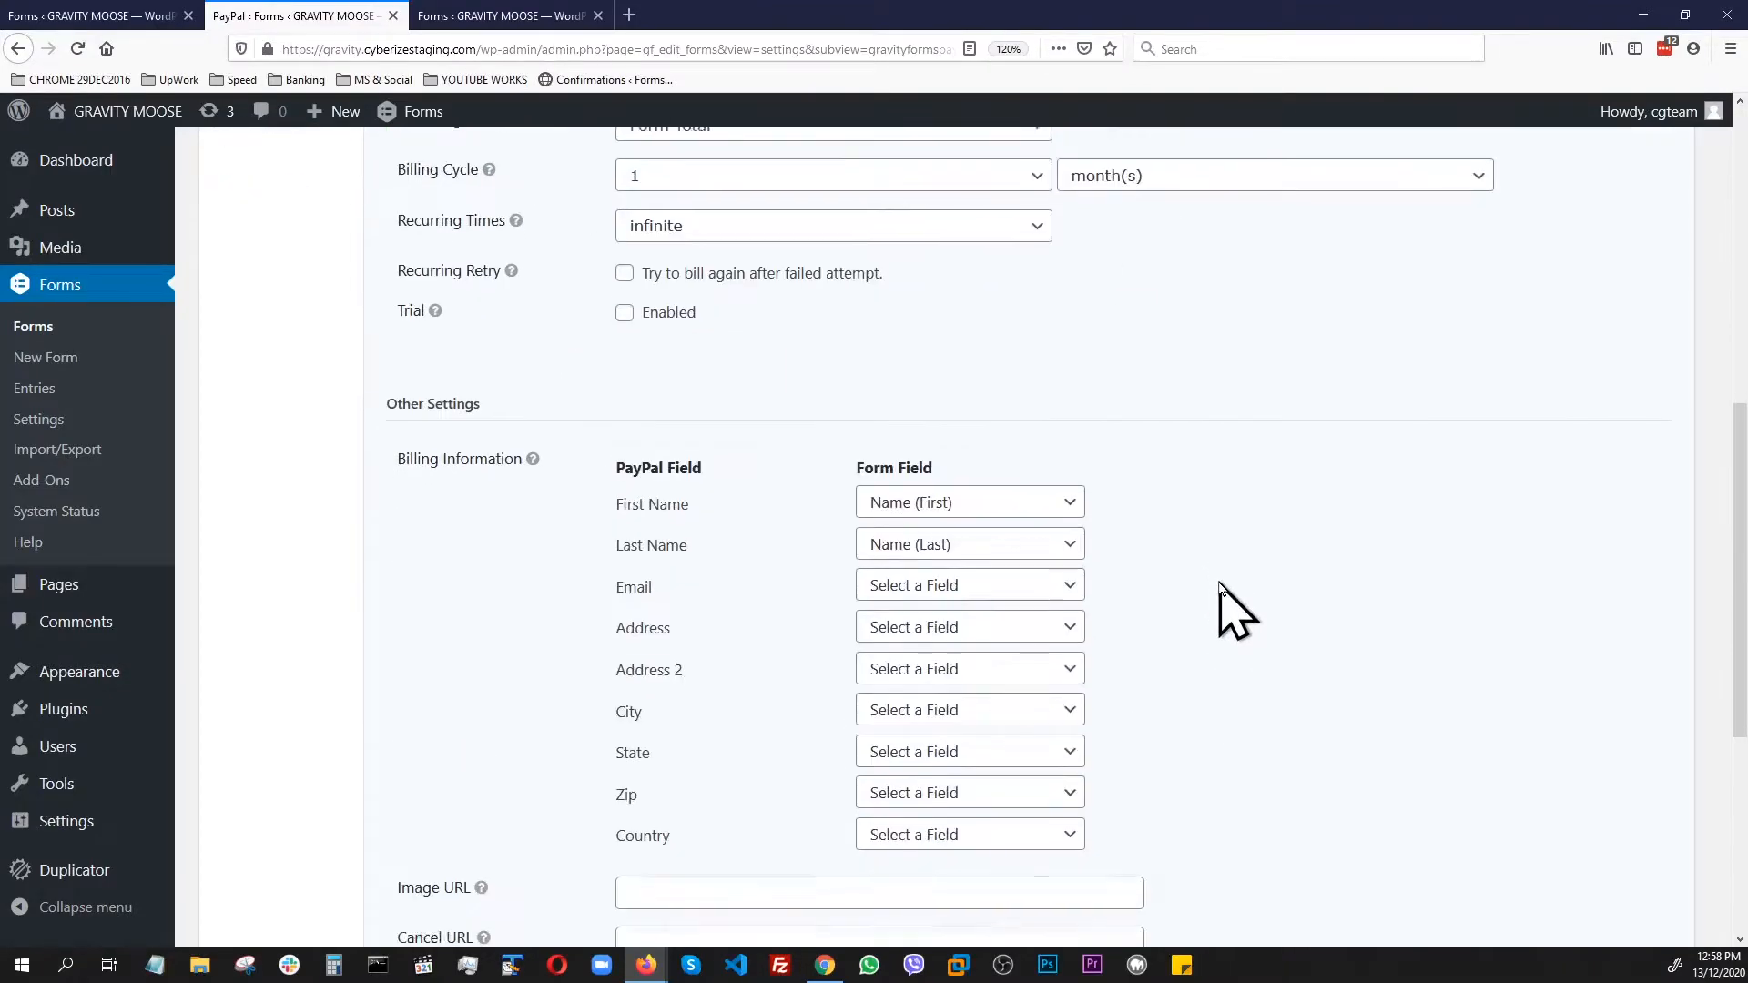
scroll(1220, 603, "up", 8)
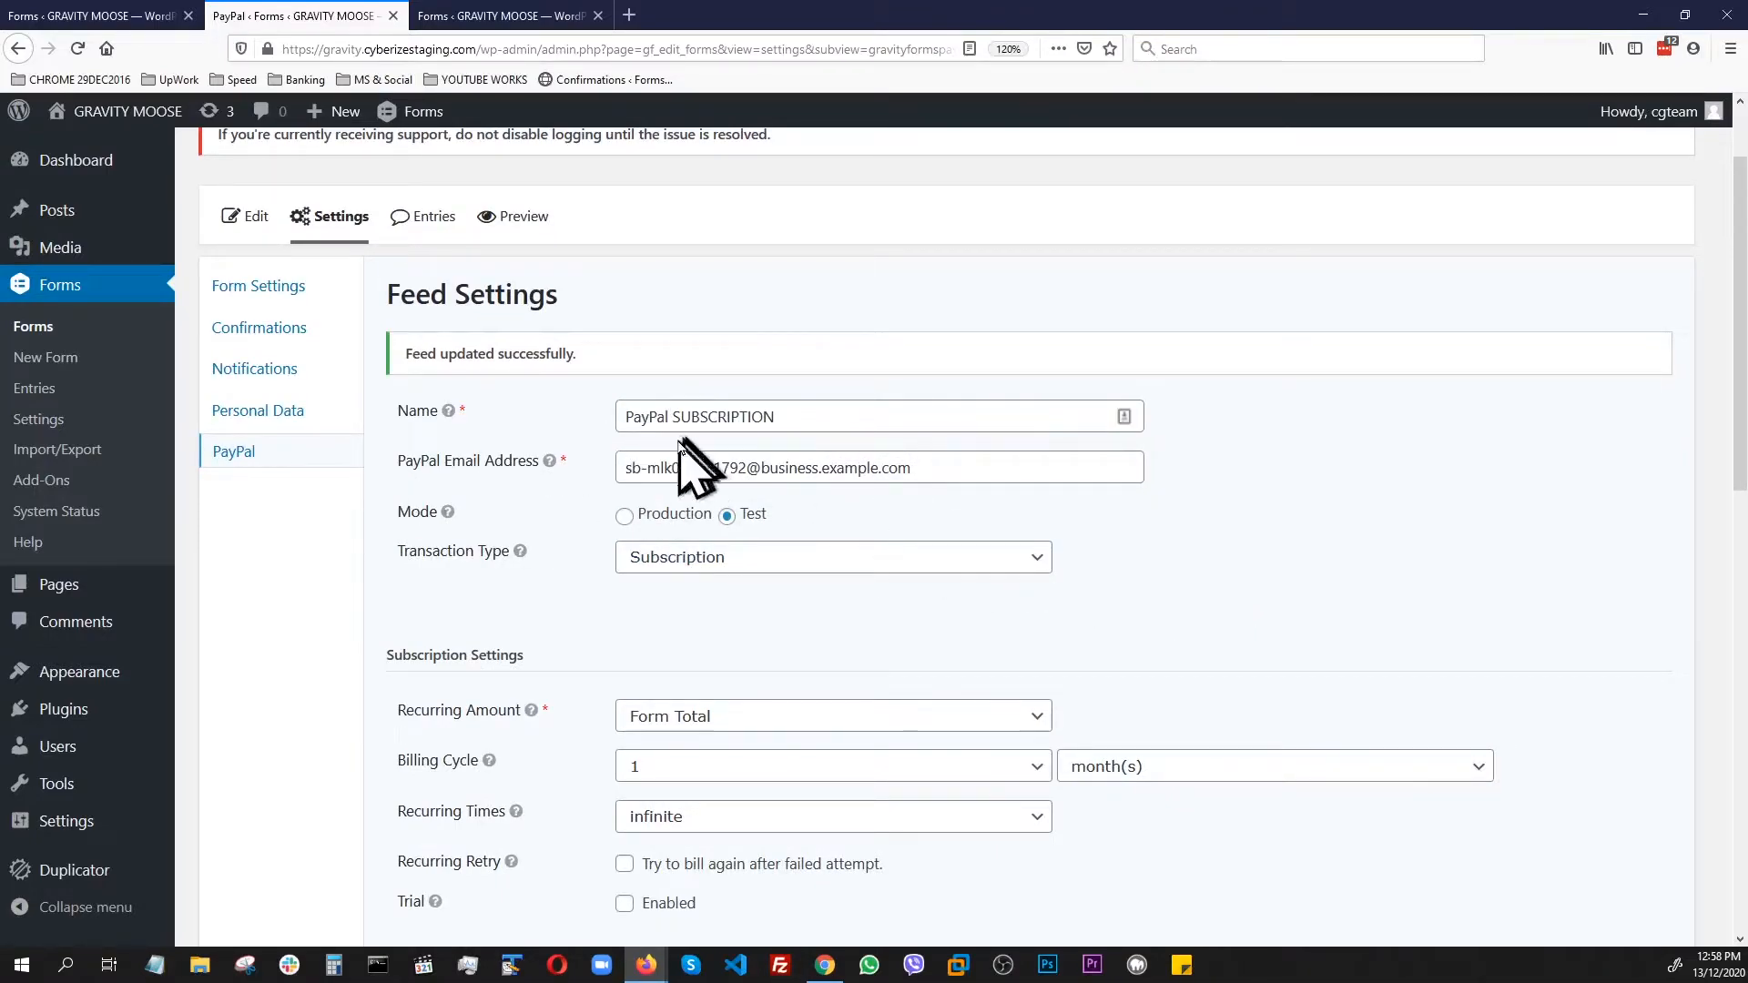
left_click(219, 462)
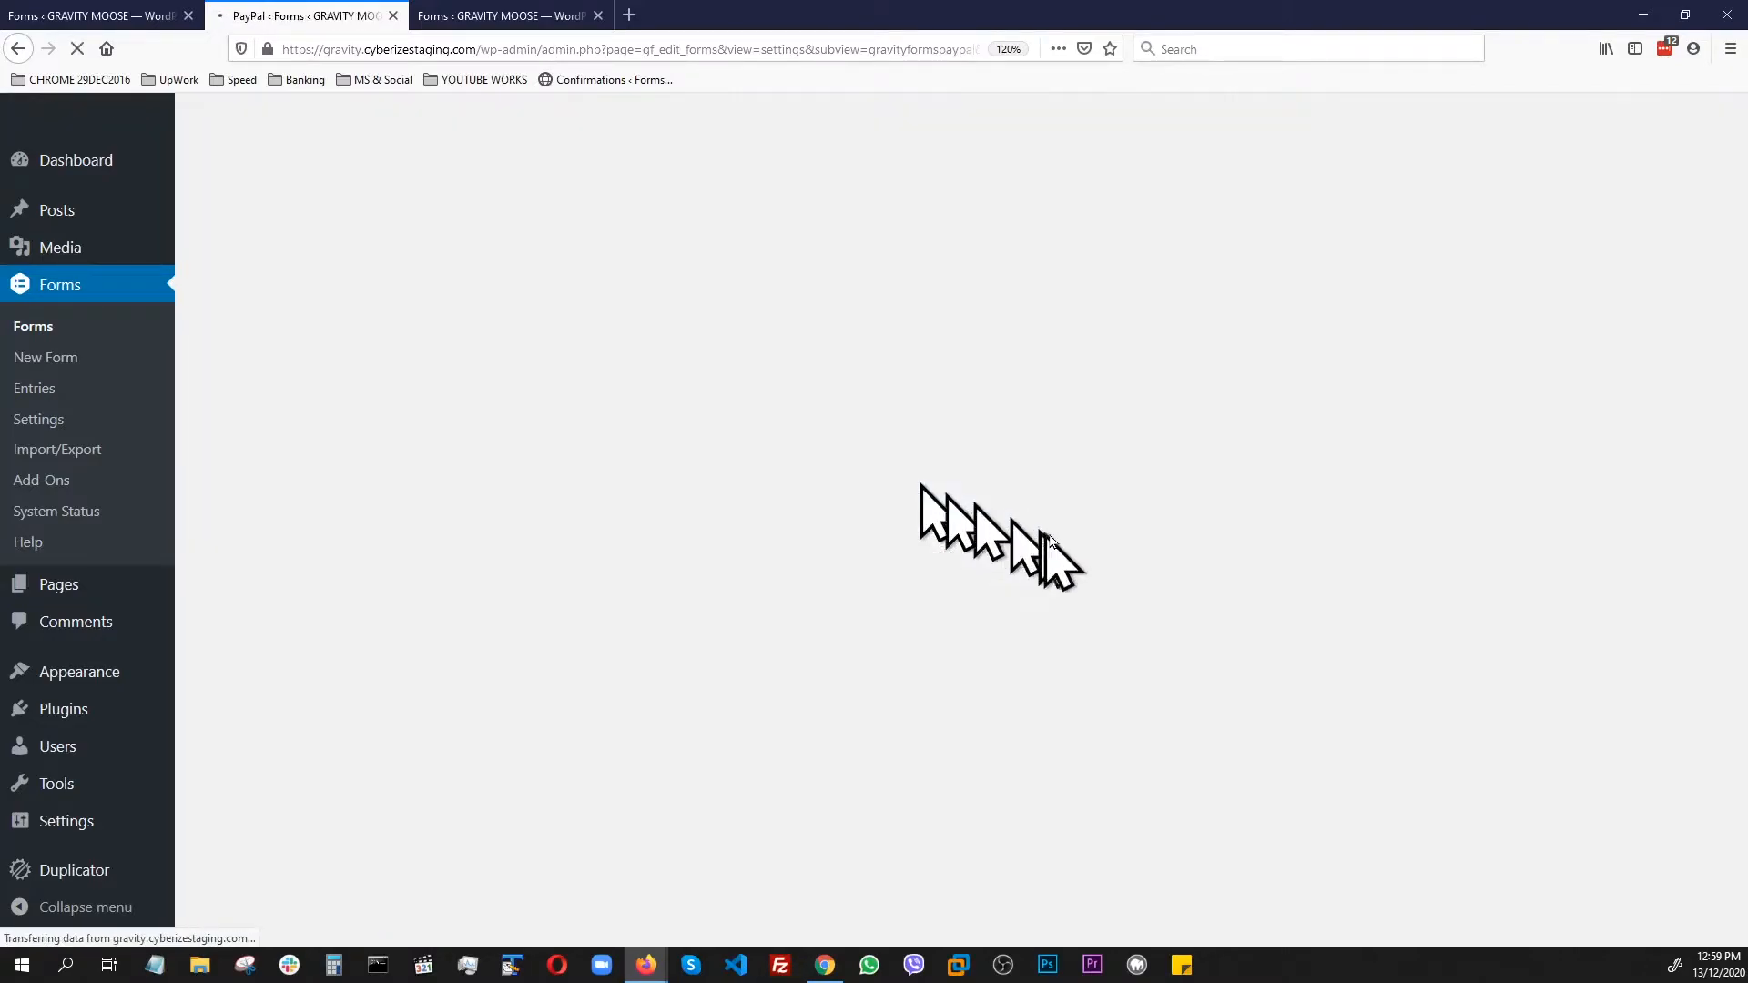
left_click_drag(673, 472, 779, 478)
type("ONE TIME")
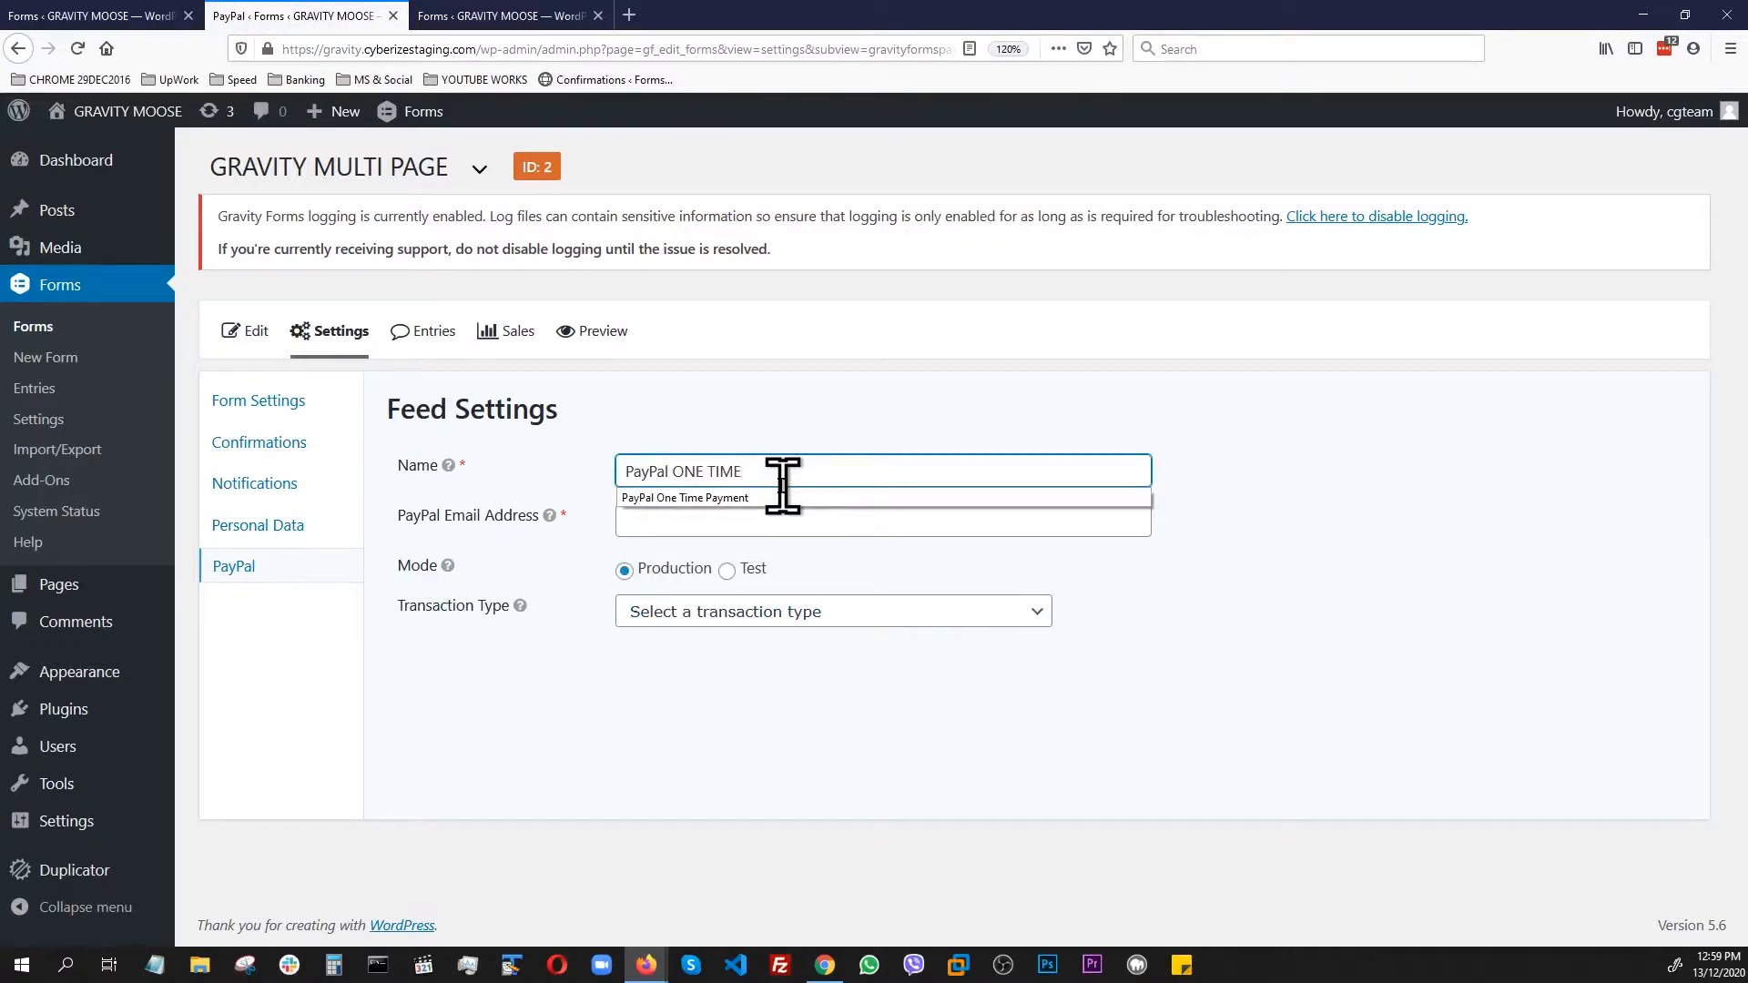
left_click(1529, 437)
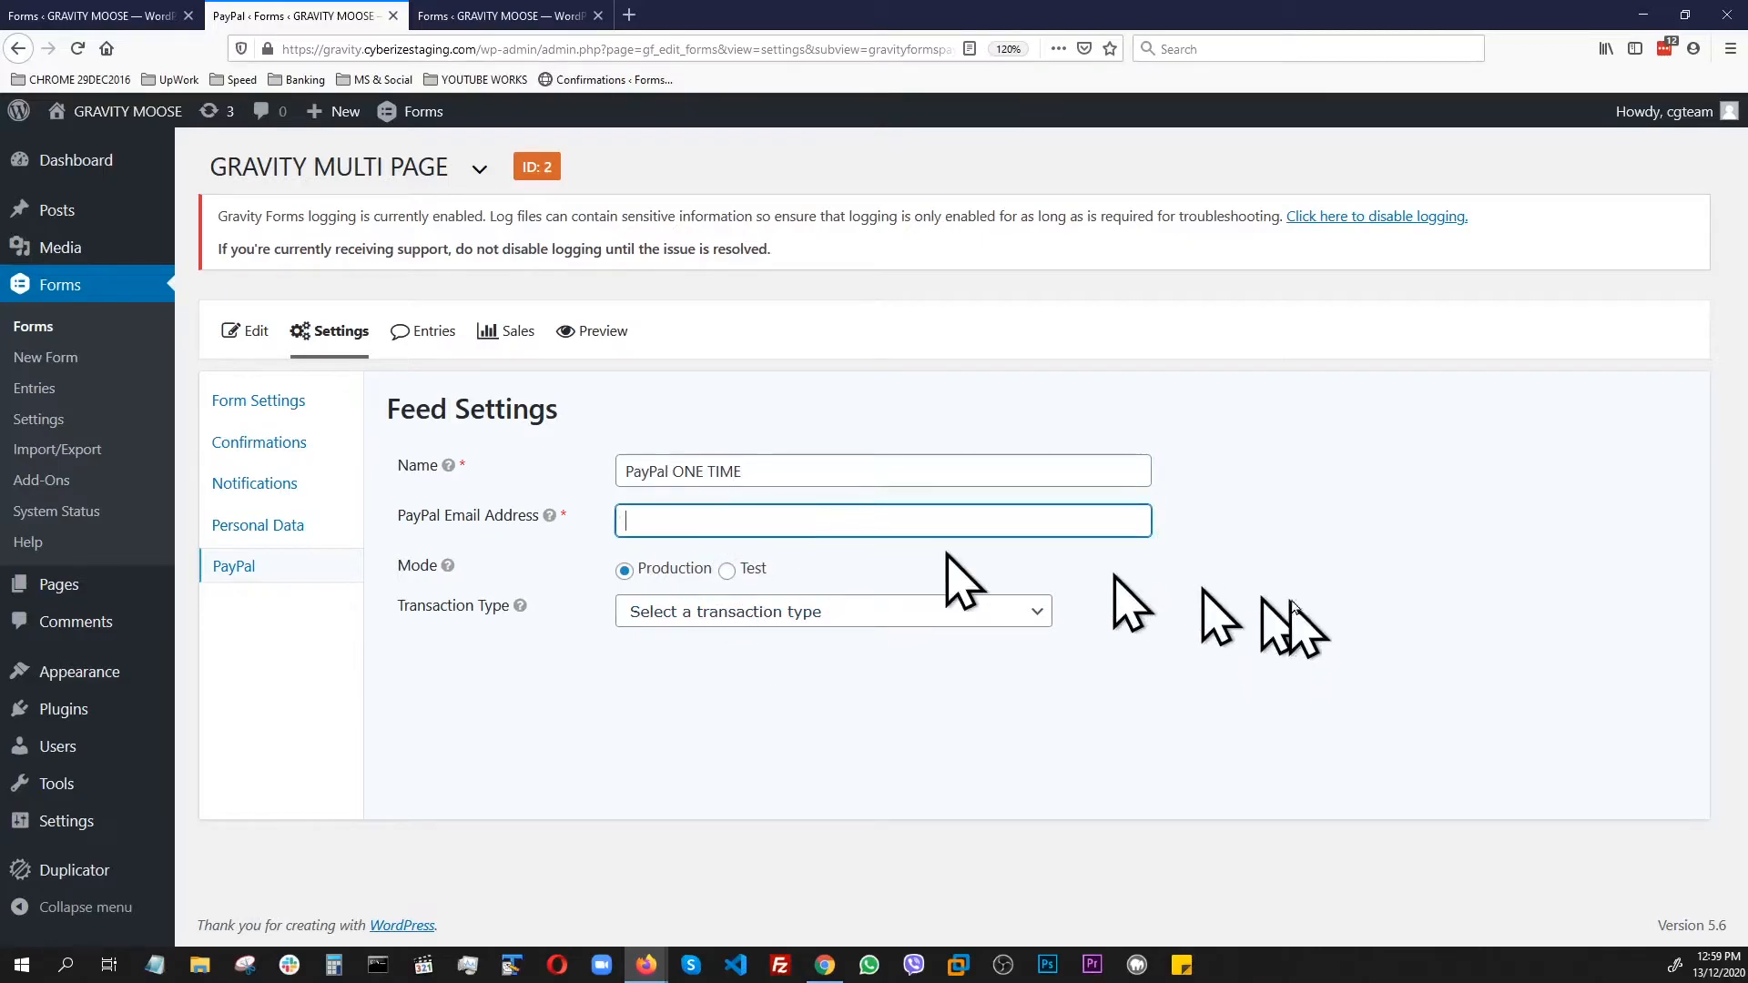
Fill in the new feed with the copied business account email, Test mode, and the Products and Services transaction type
key("ctrl+v")
left_click(1327, 610)
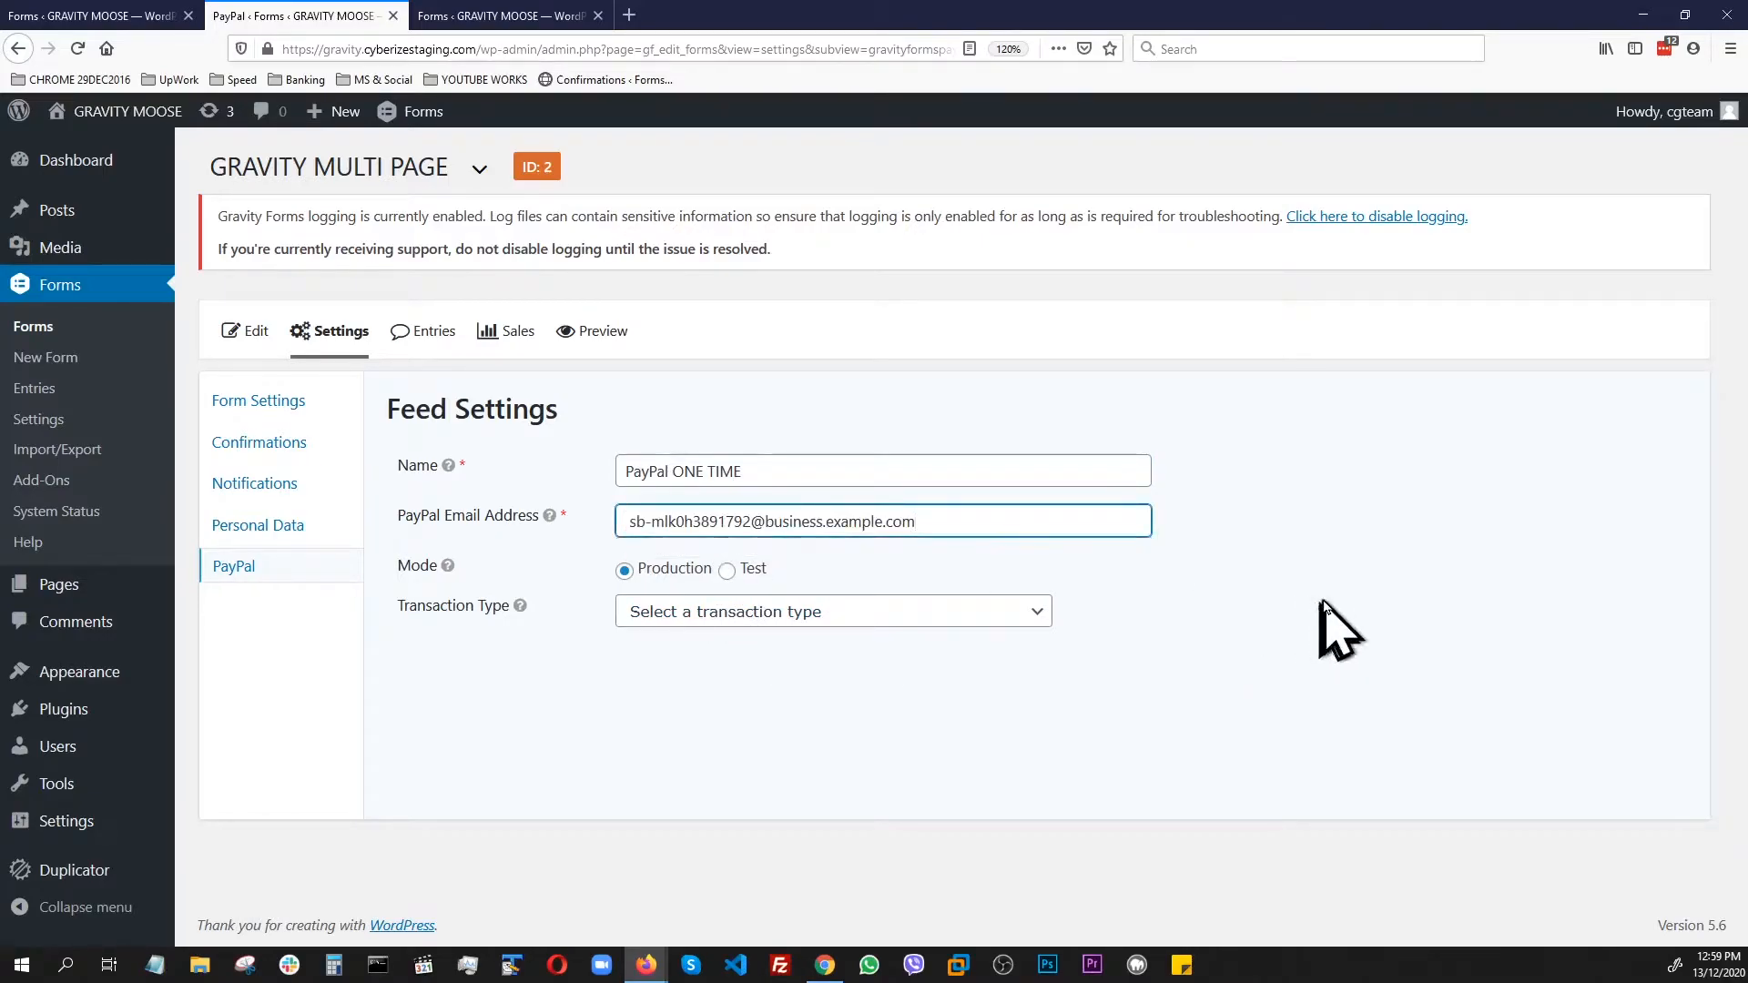
left_click(727, 570)
left_click(882, 628)
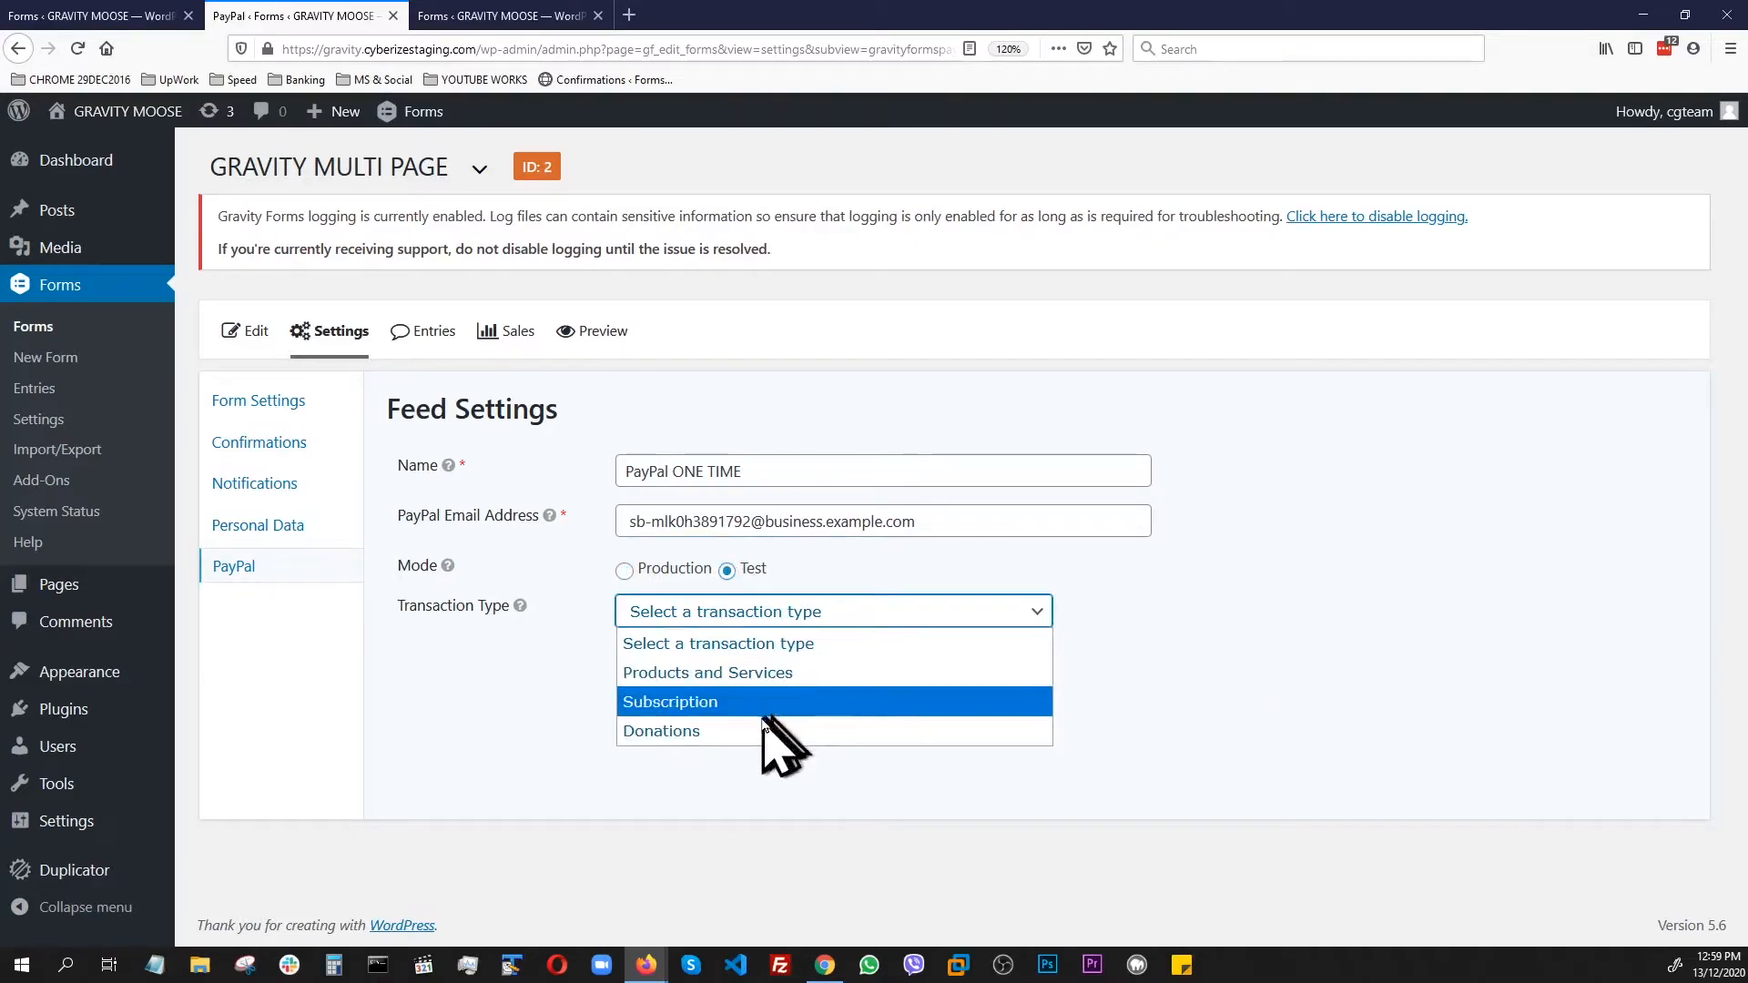
left_click(755, 684)
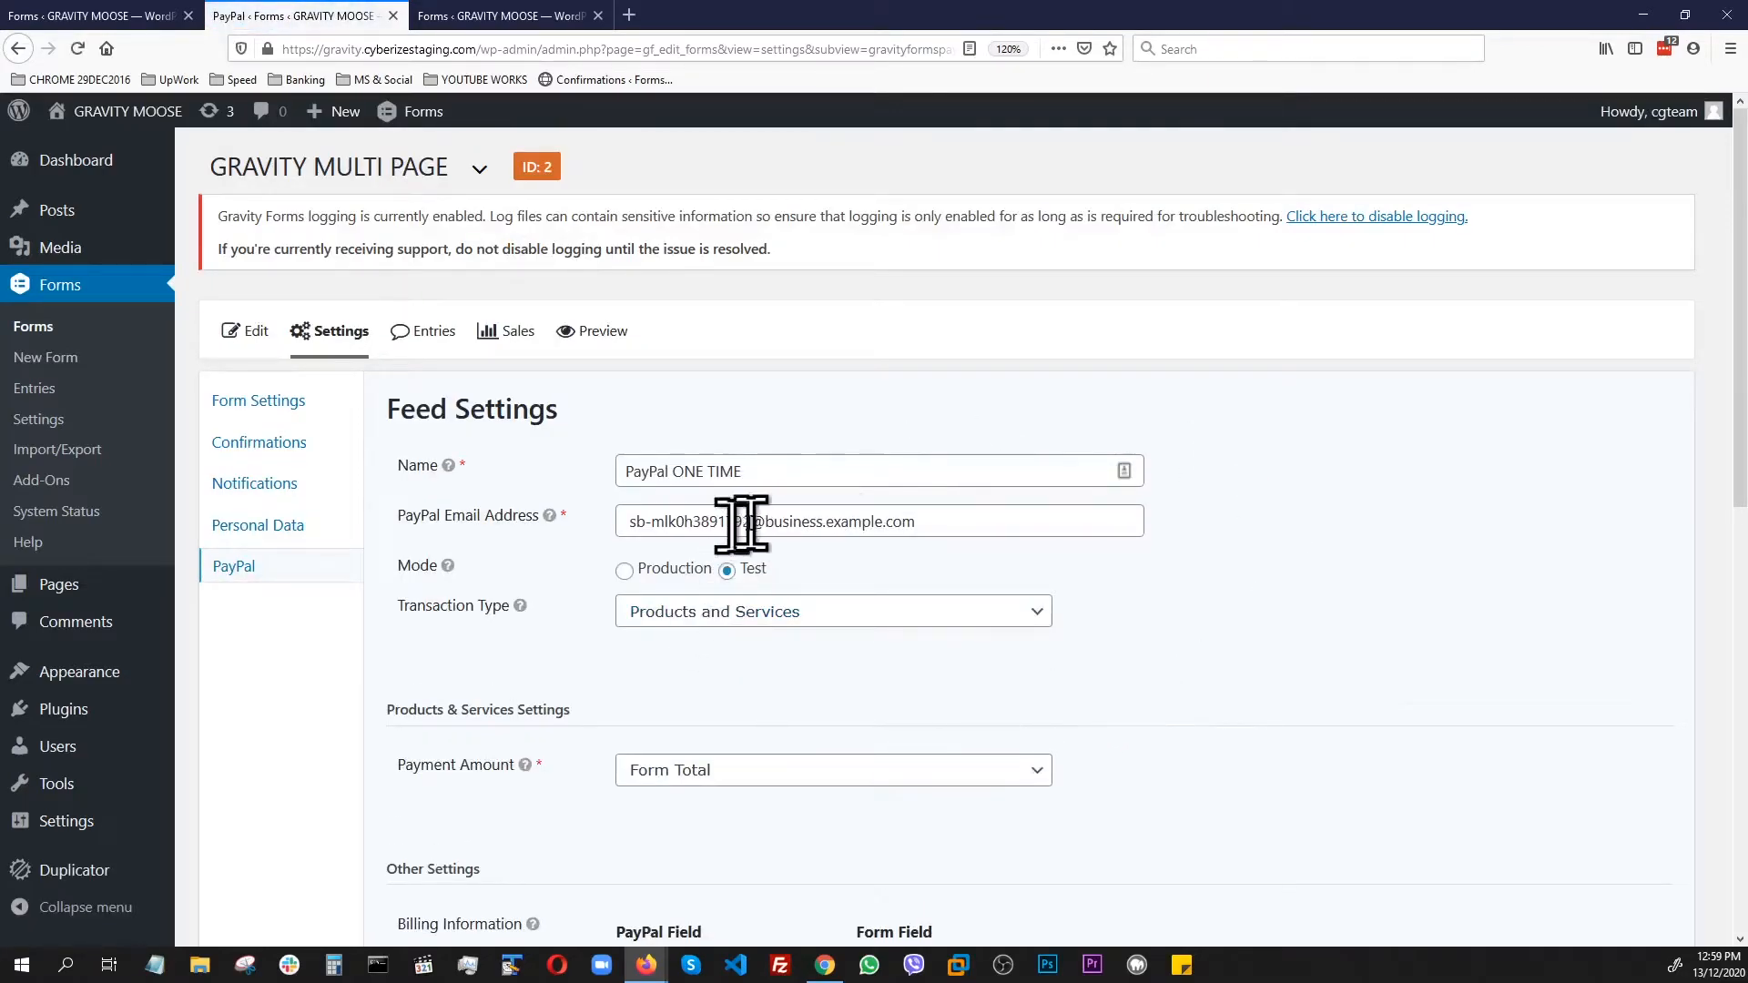
Add a condition that processes the one-time feed only if CHOOSE A PAYMENT TYPE is ONE TIME, and update the feed settings
scroll(1198, 528, "down", 3)
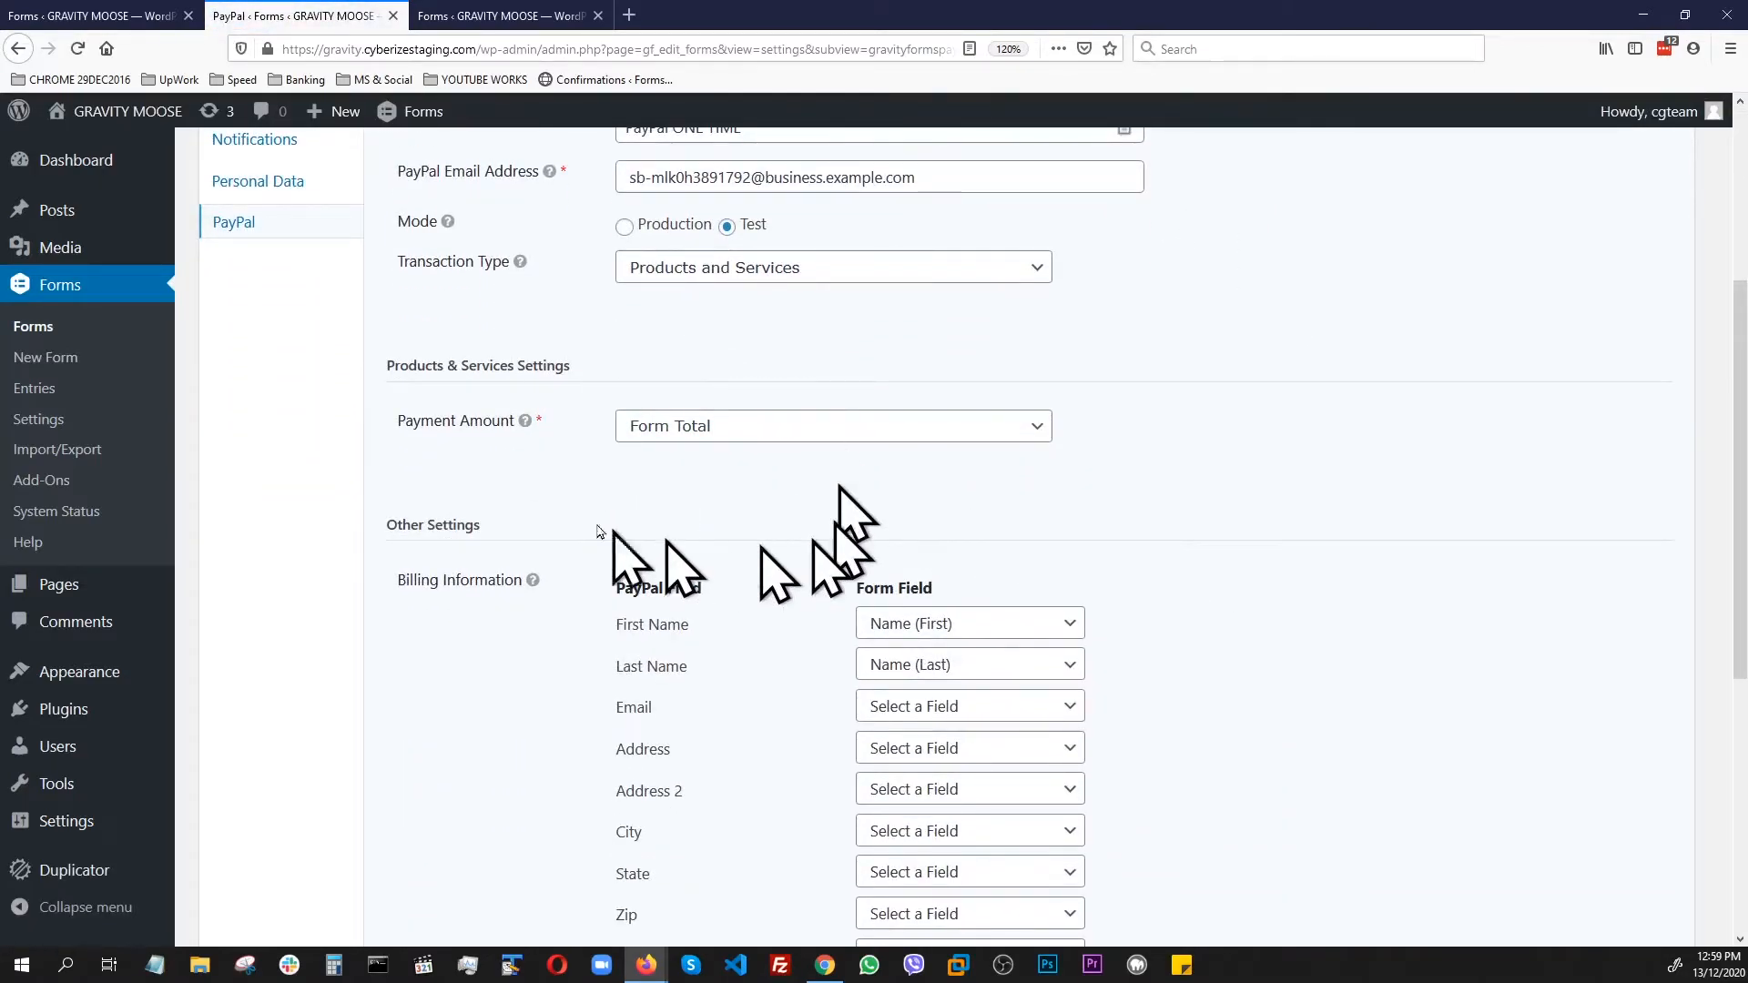
scroll(1378, 585, "down", 2)
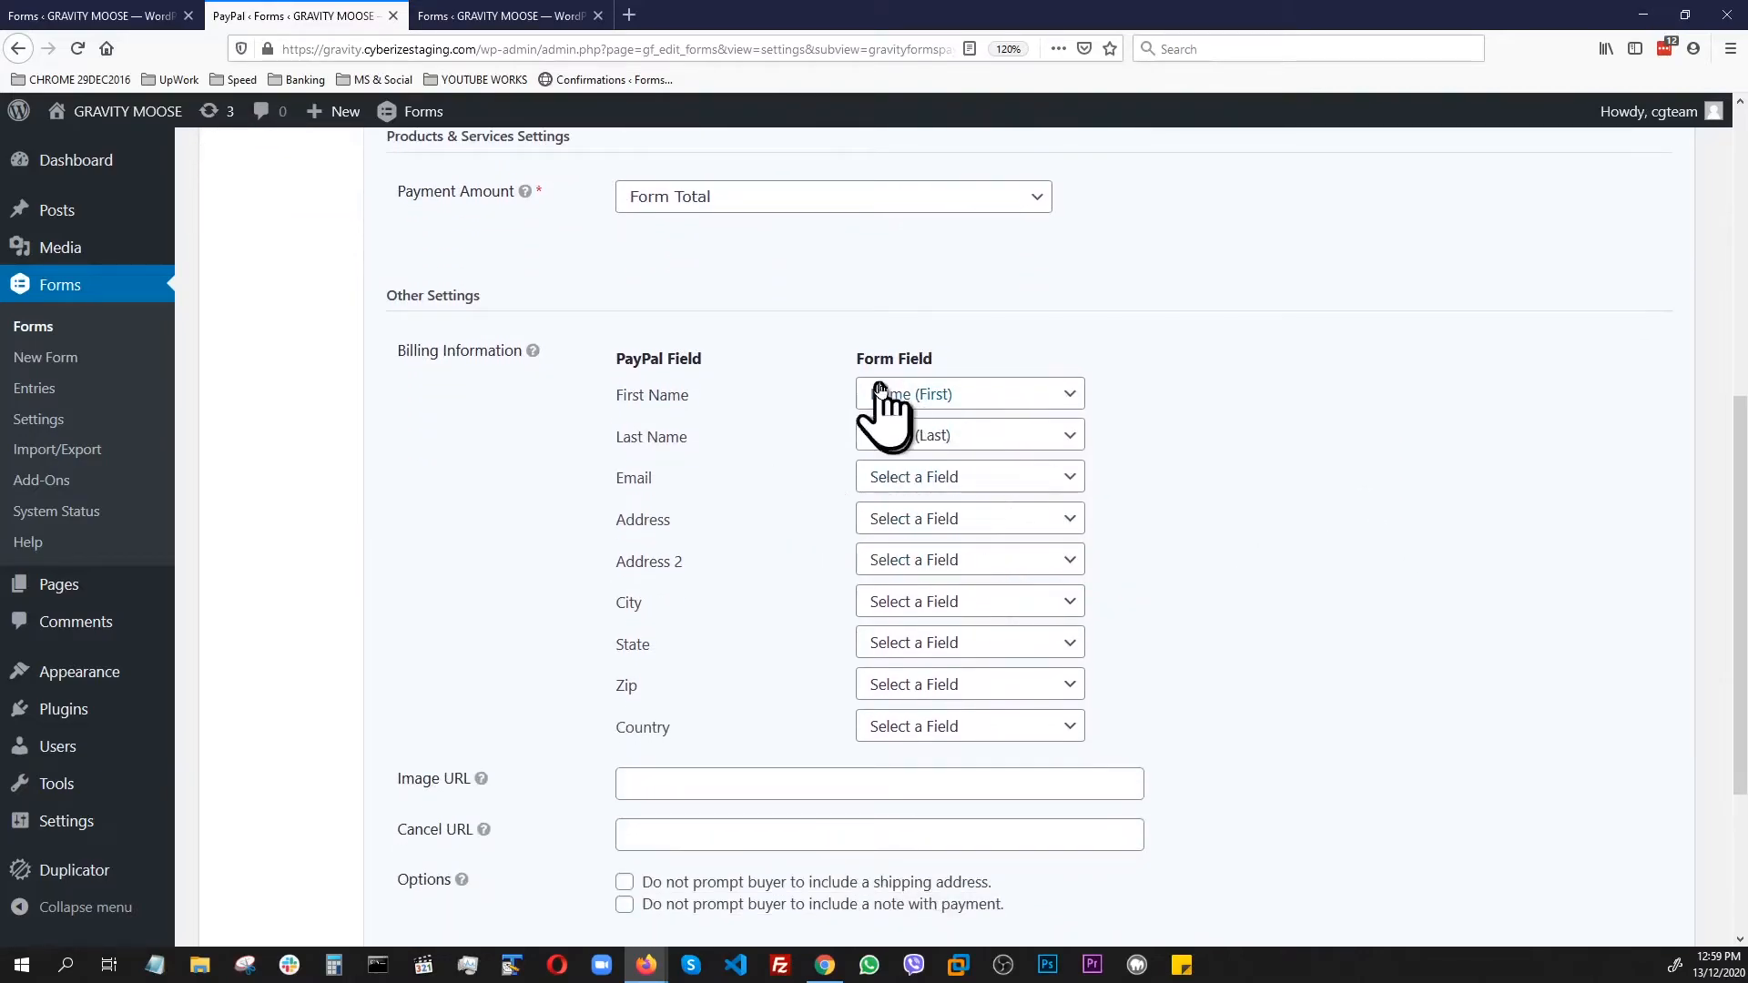
scroll(1159, 461, "down", 3)
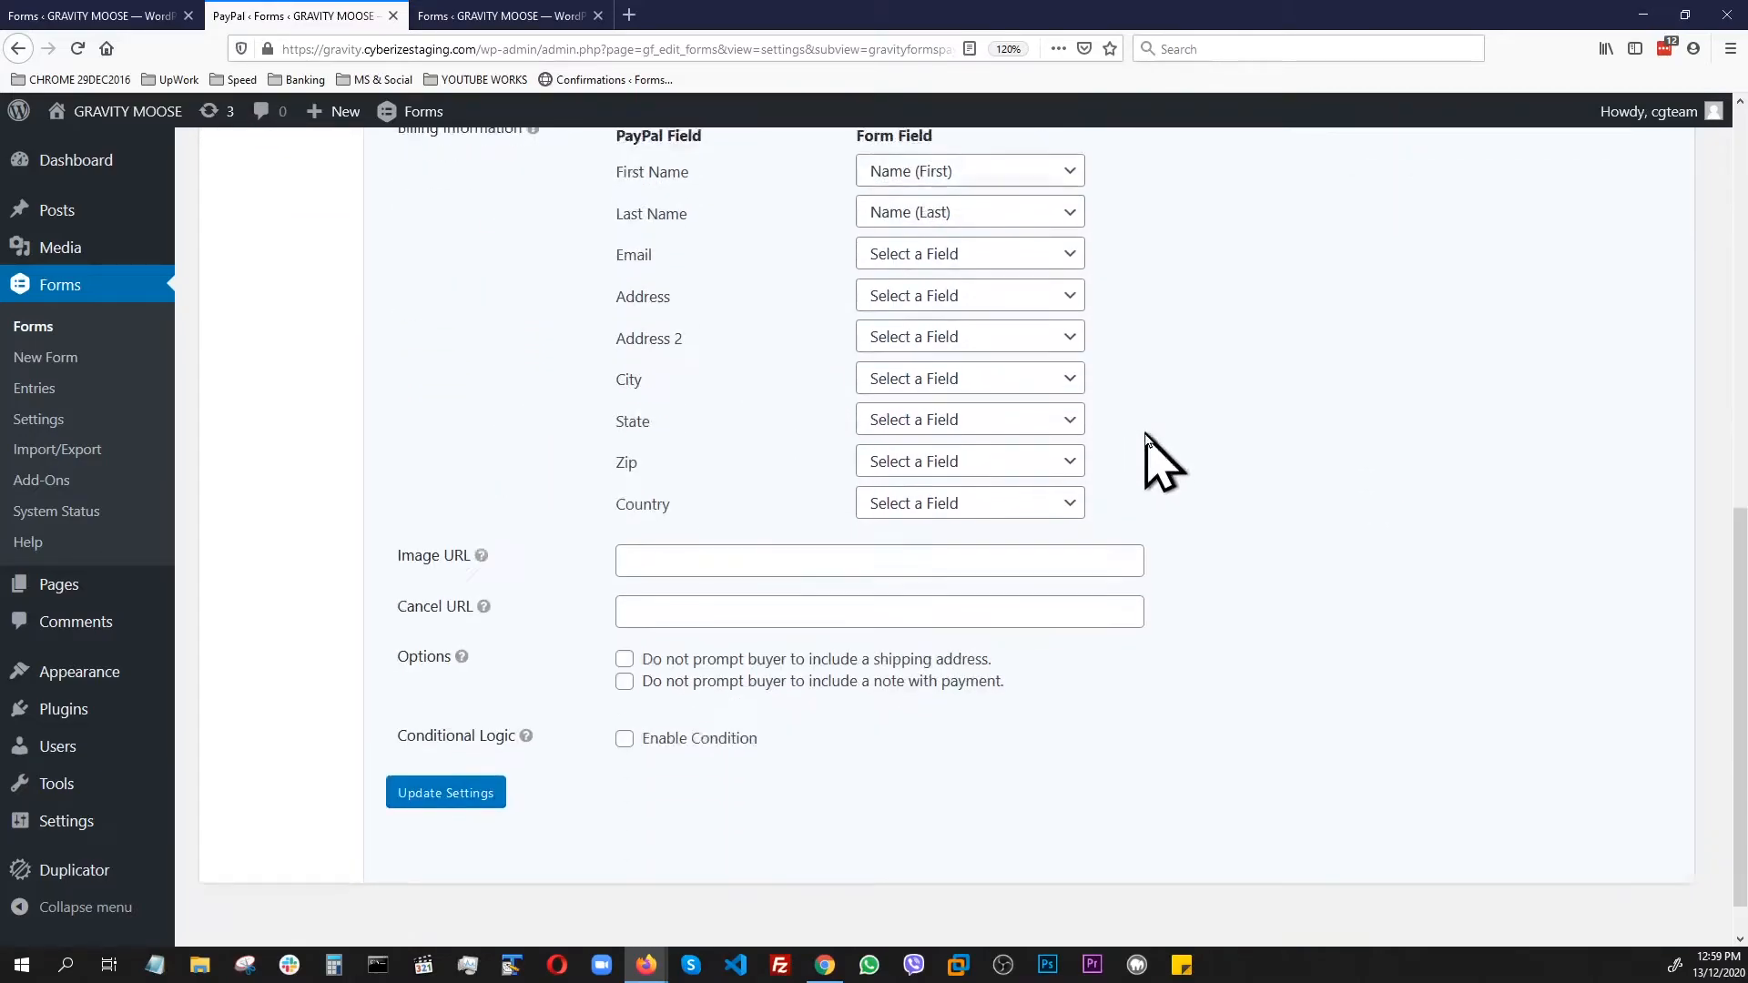
scroll(711, 341, "up", 2)
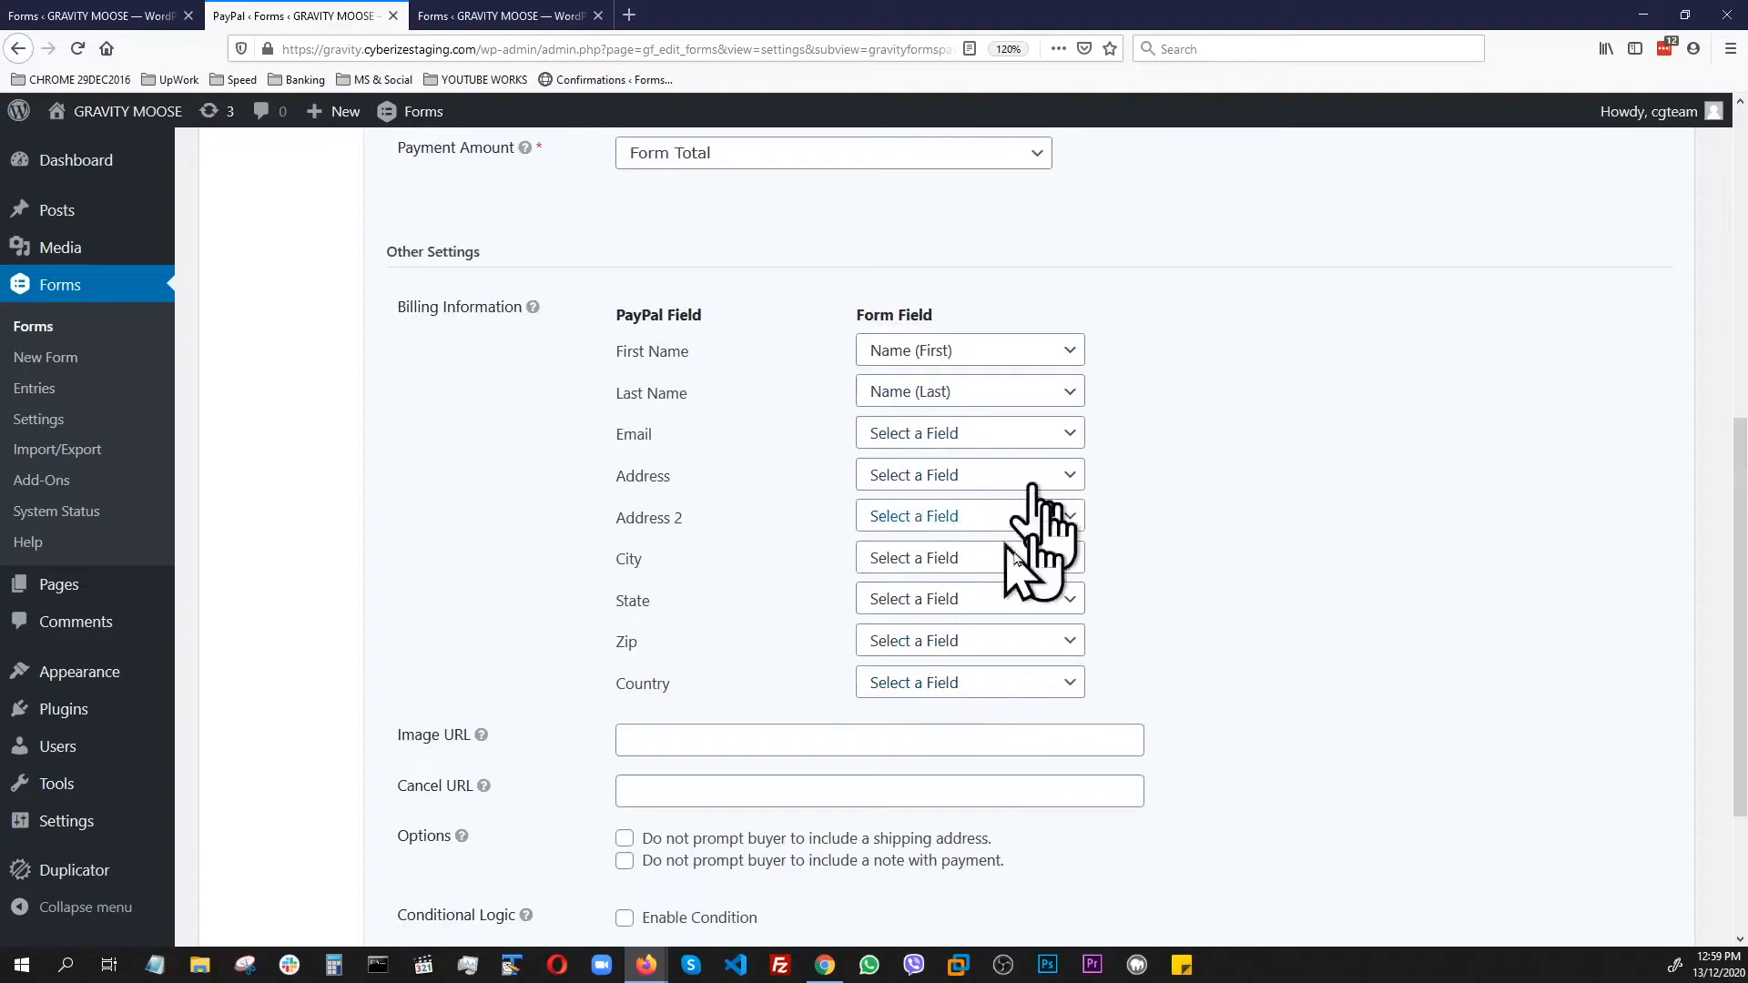
scroll(1220, 557, "down", 2)
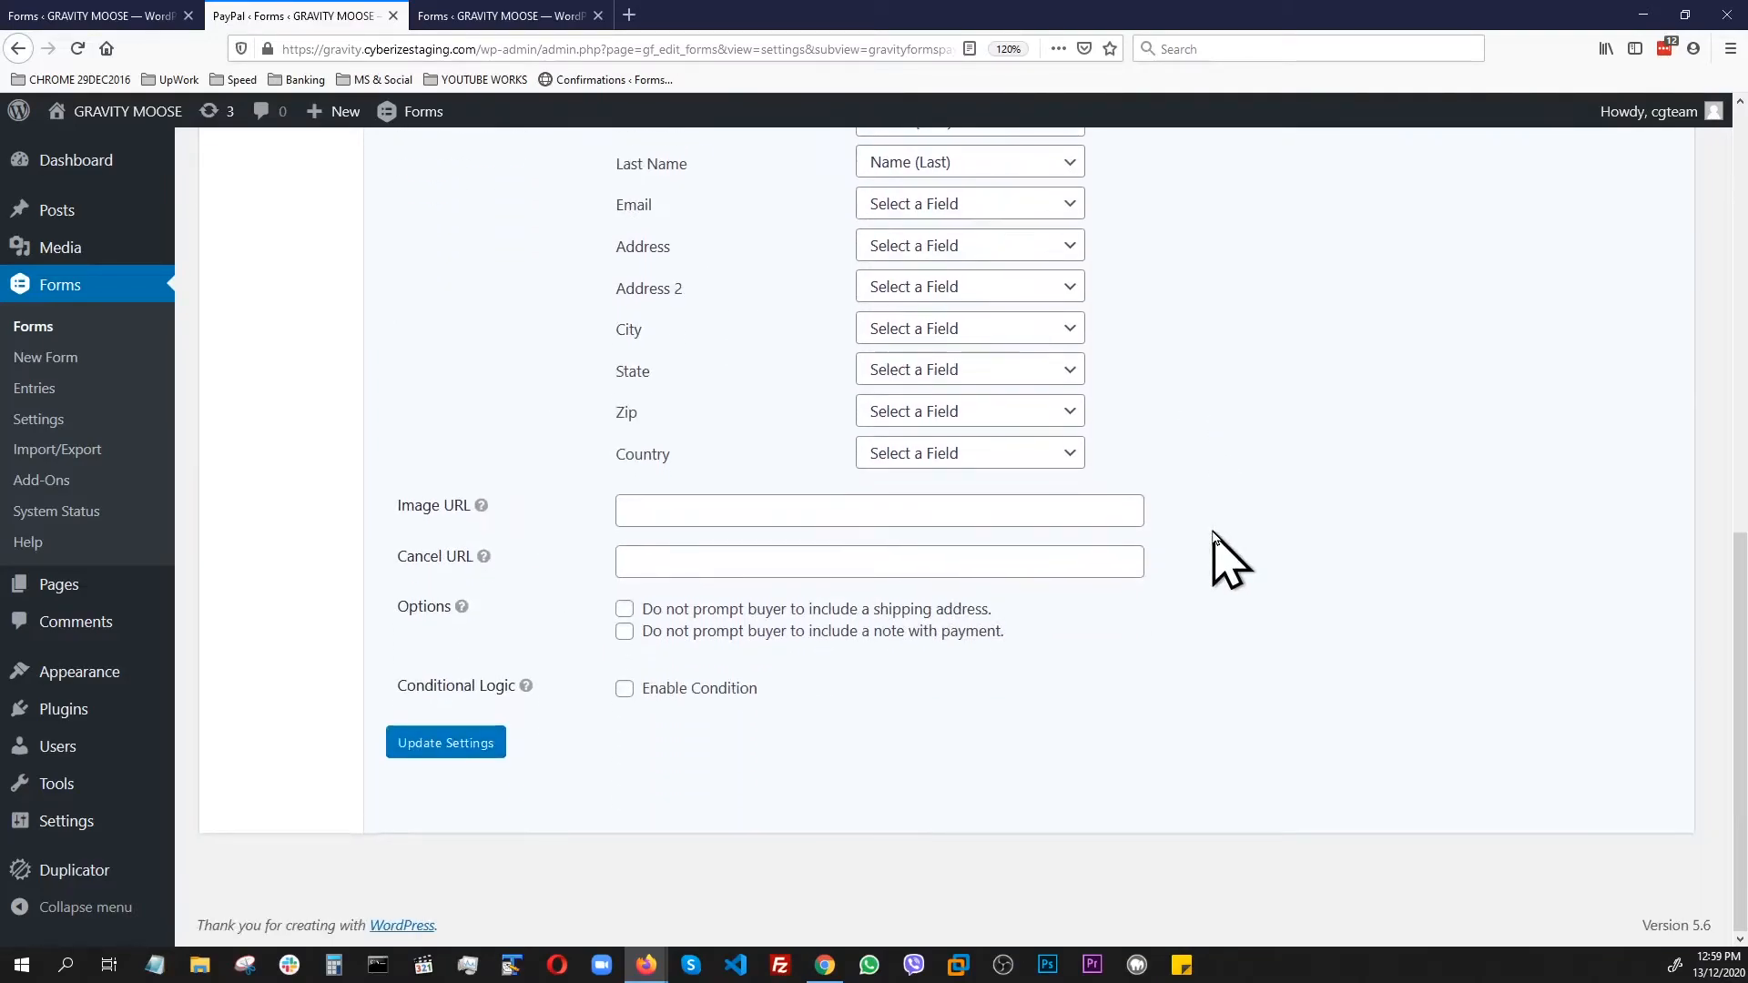
left_click(625, 689)
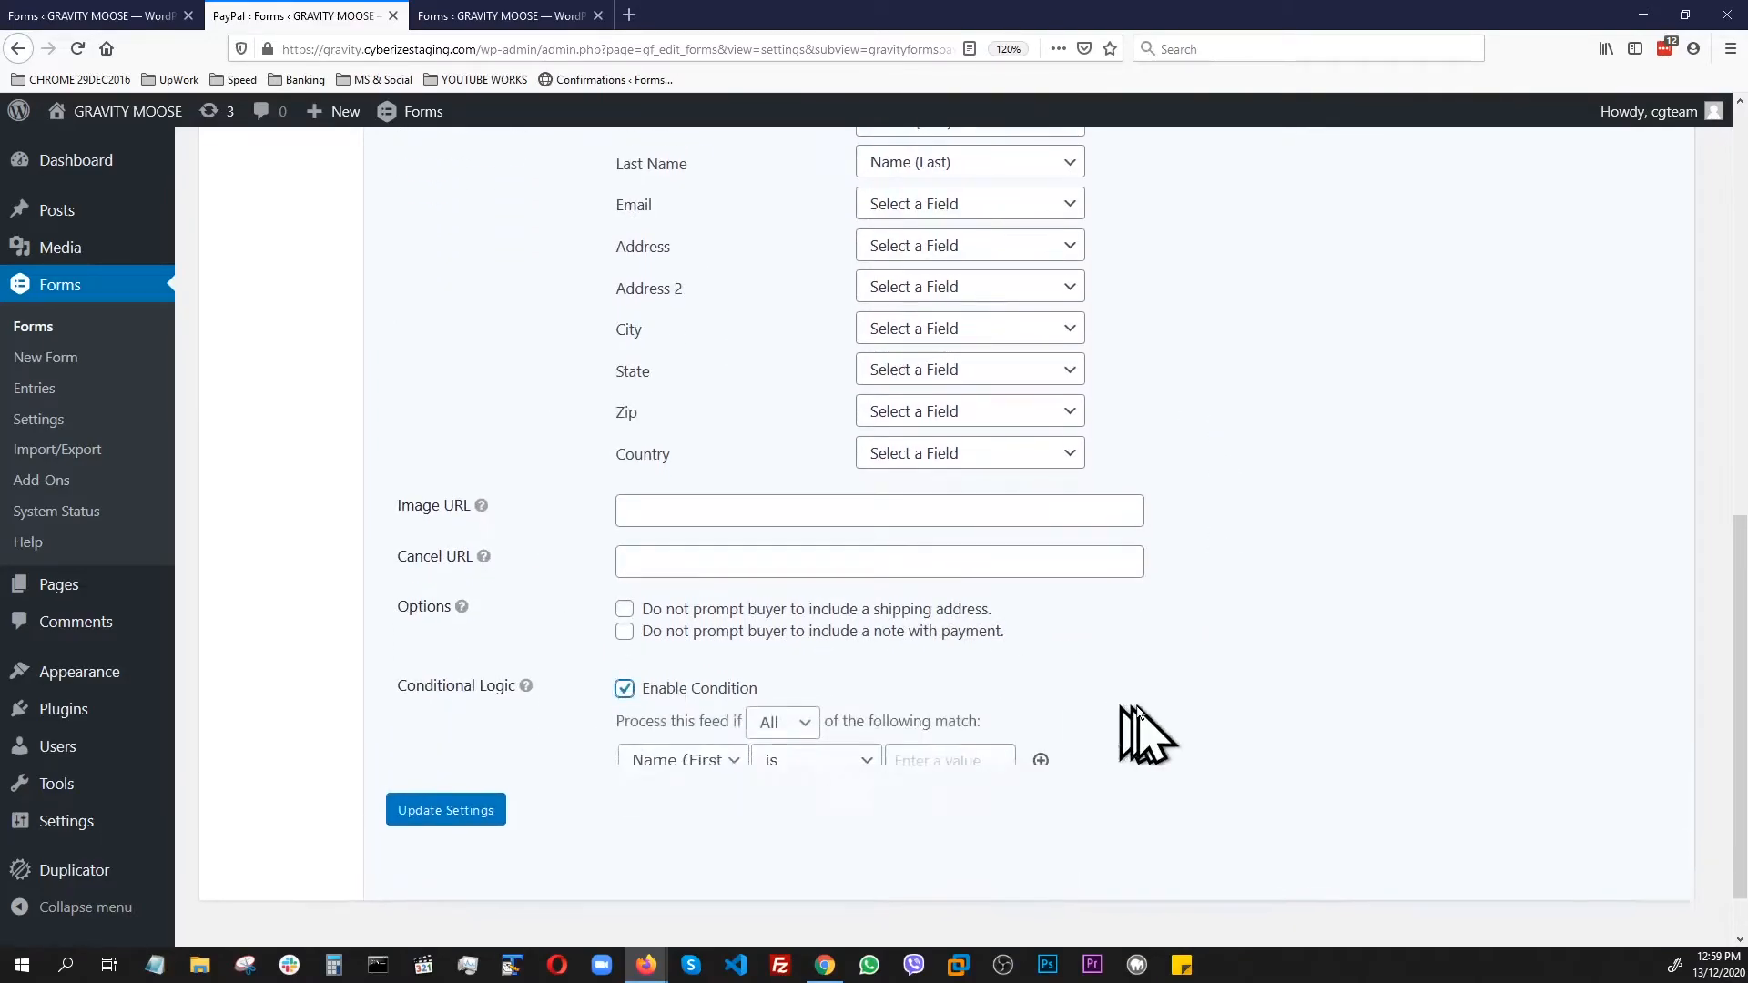
left_click(706, 764)
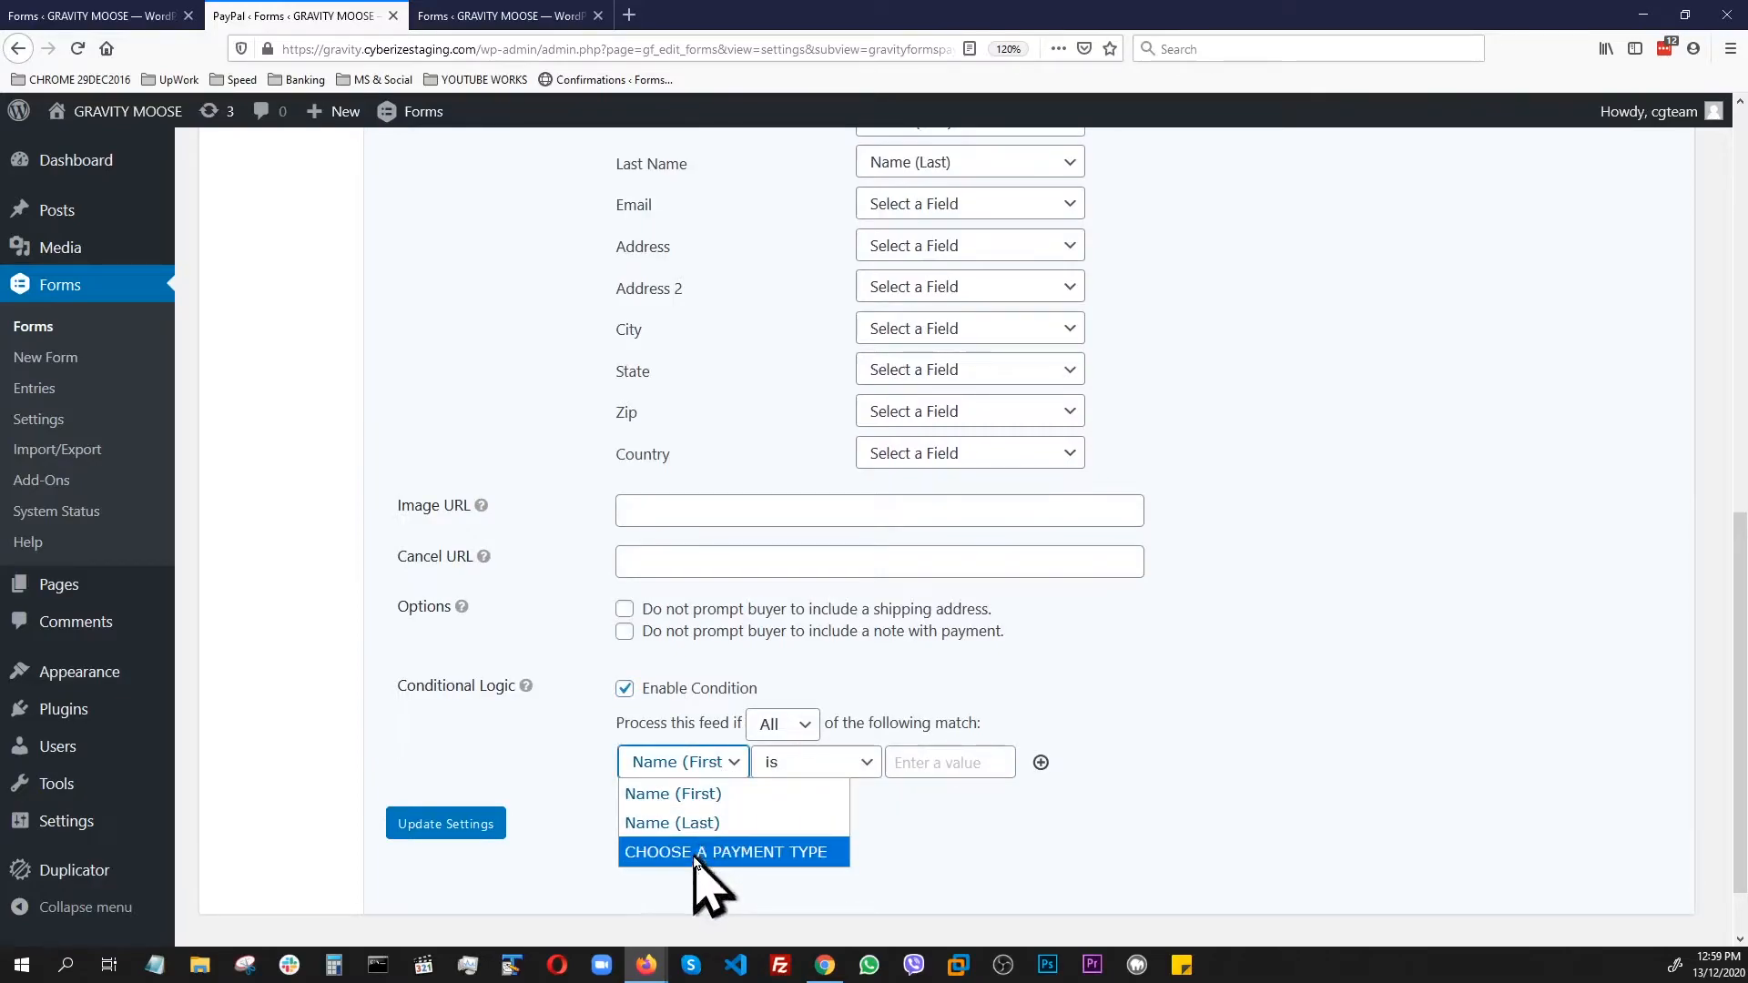
left_click(699, 852)
left_click(999, 772)
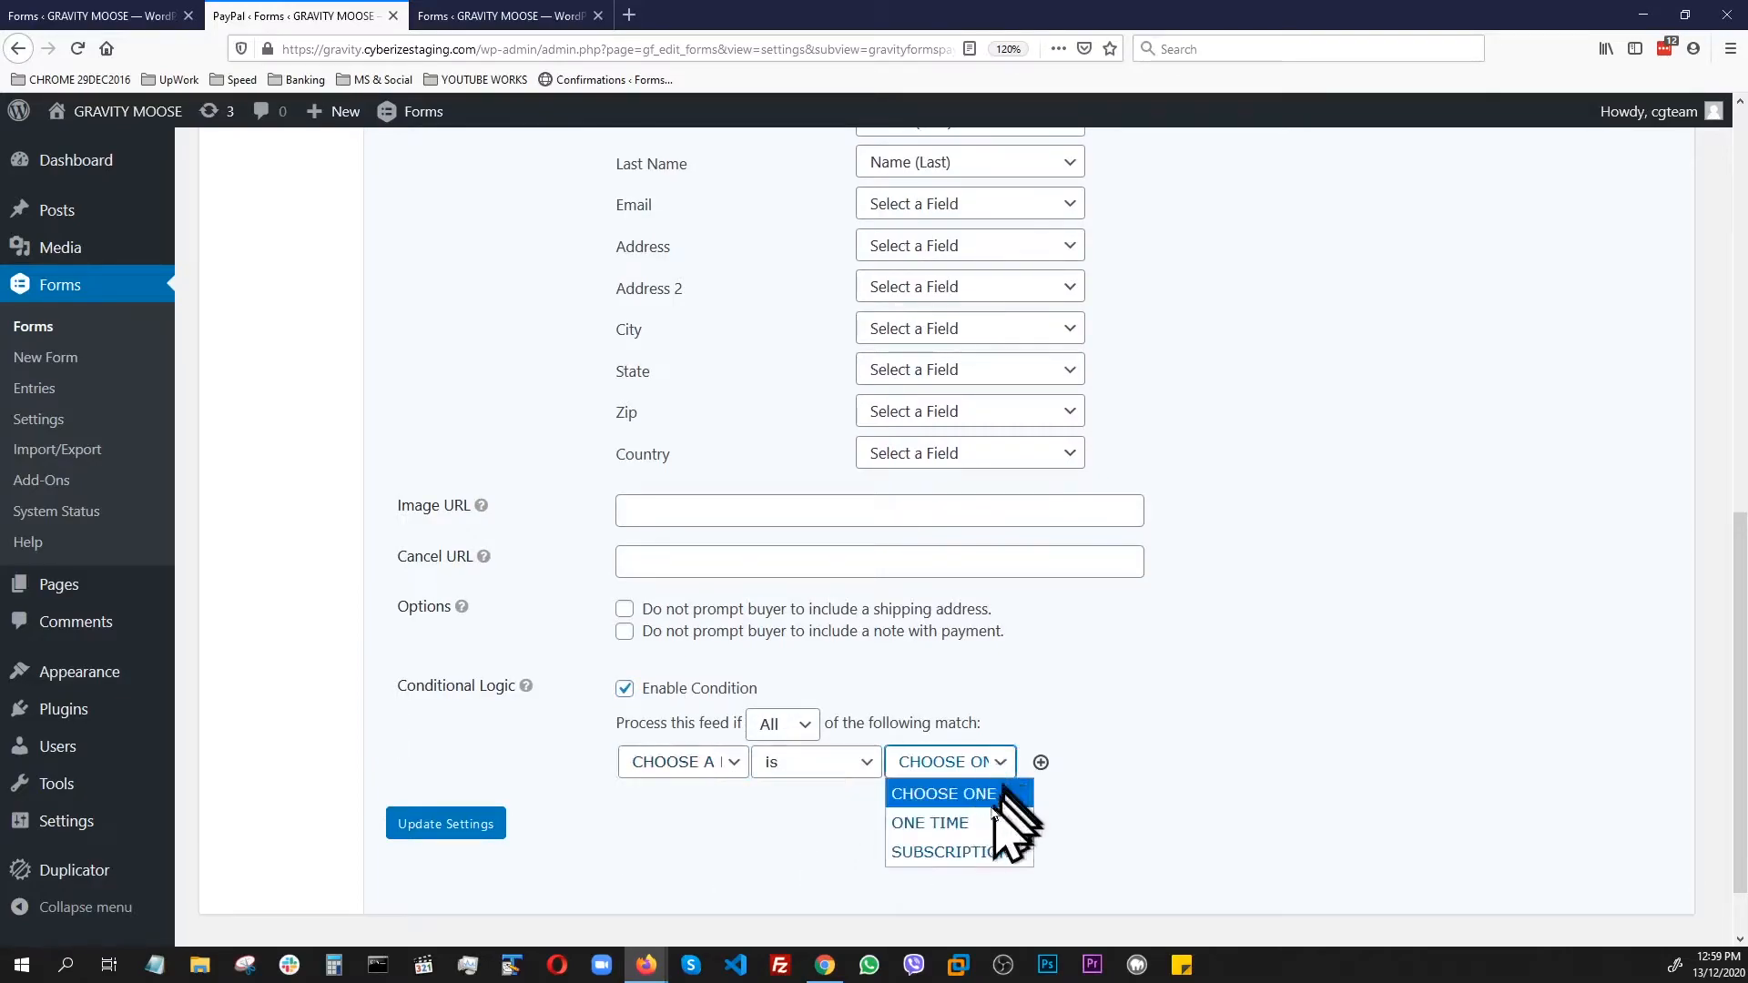
left_click(947, 819)
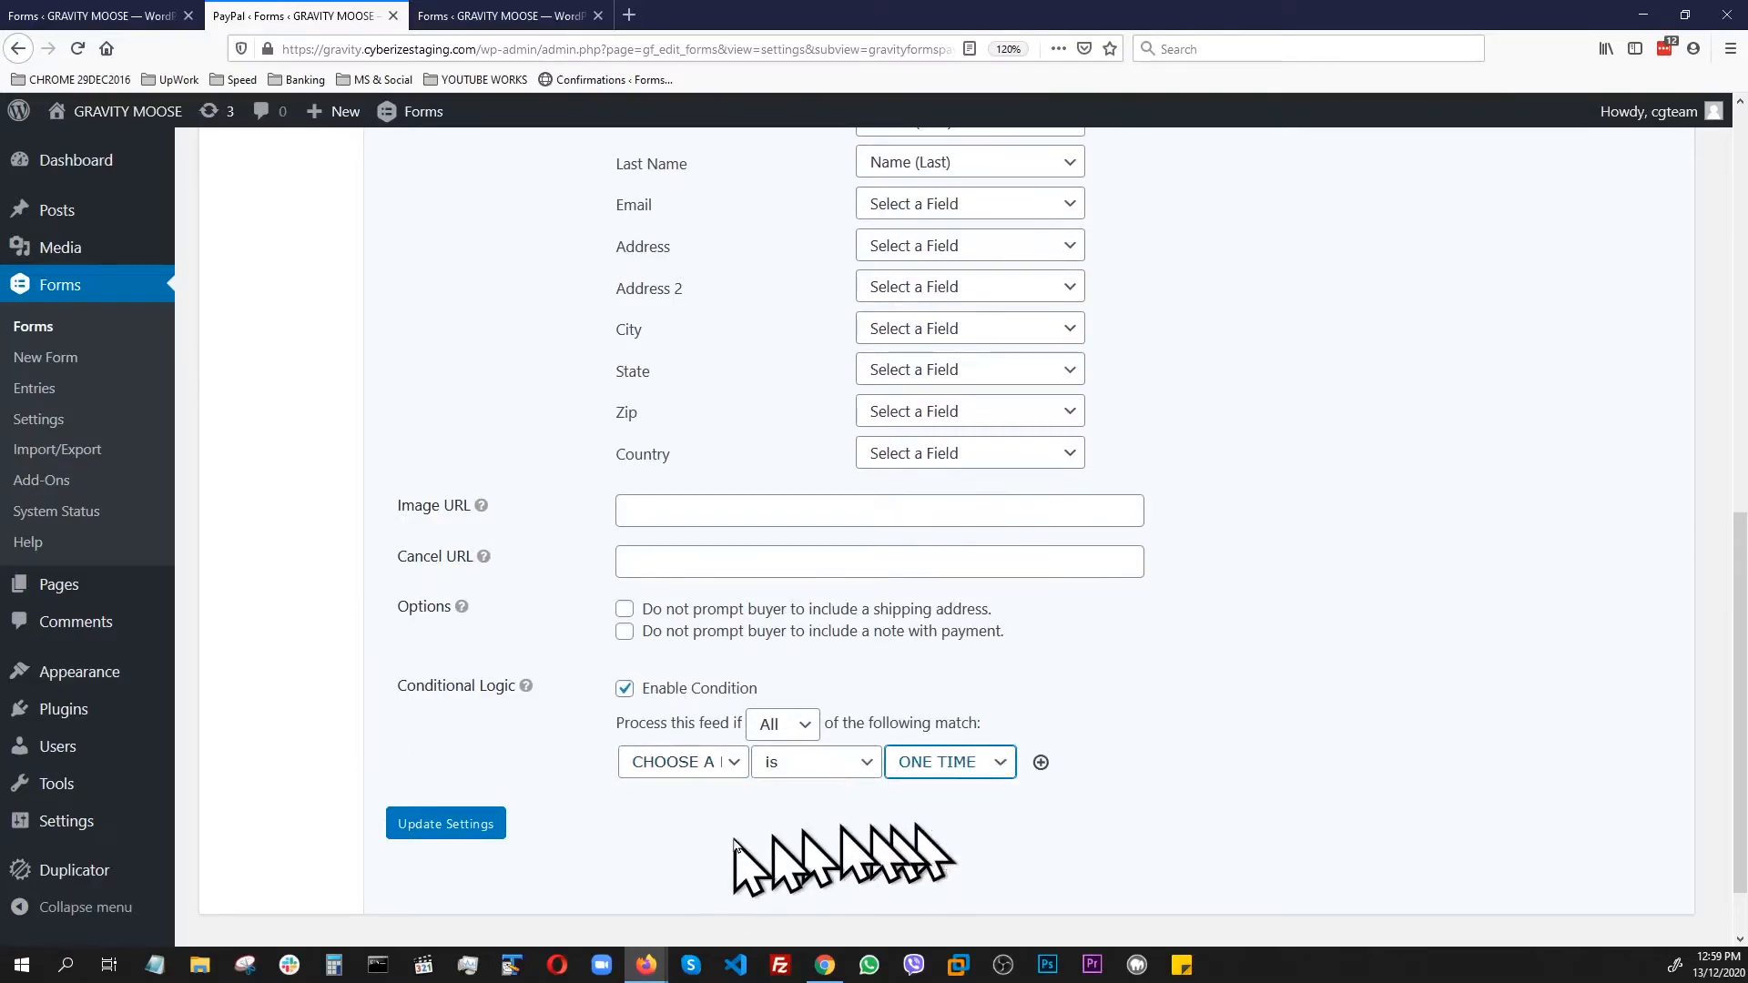
left_click(440, 825)
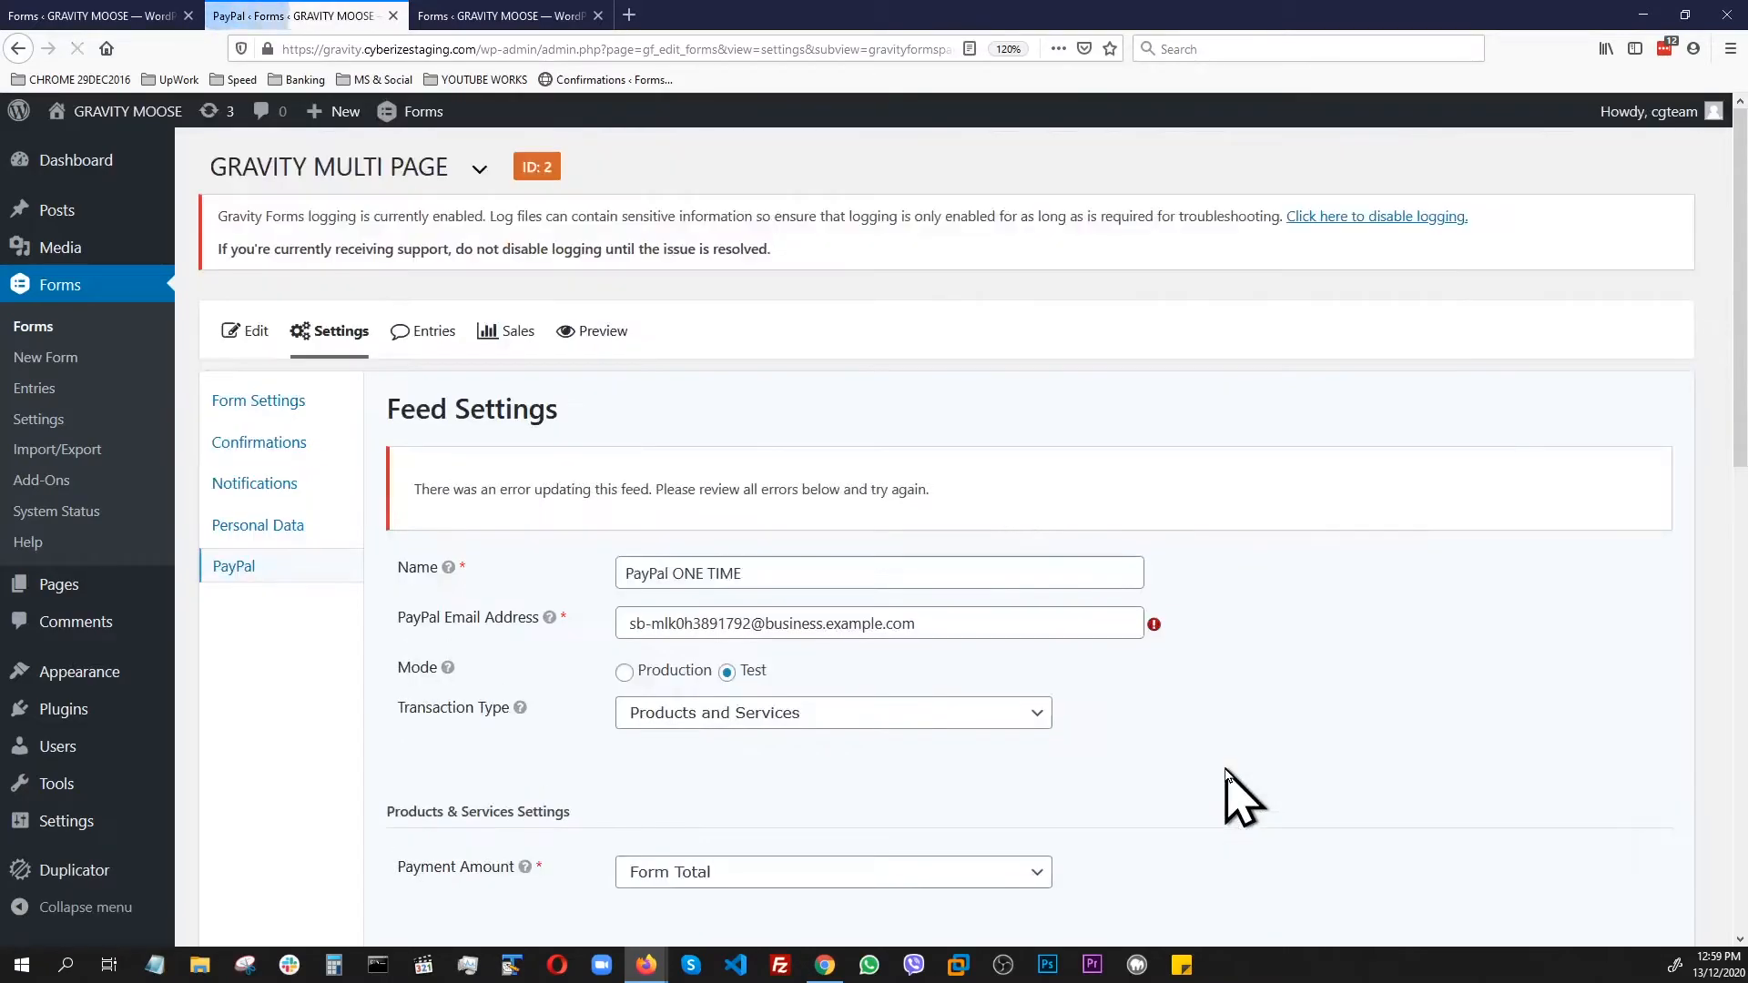
left_click(229, 567)
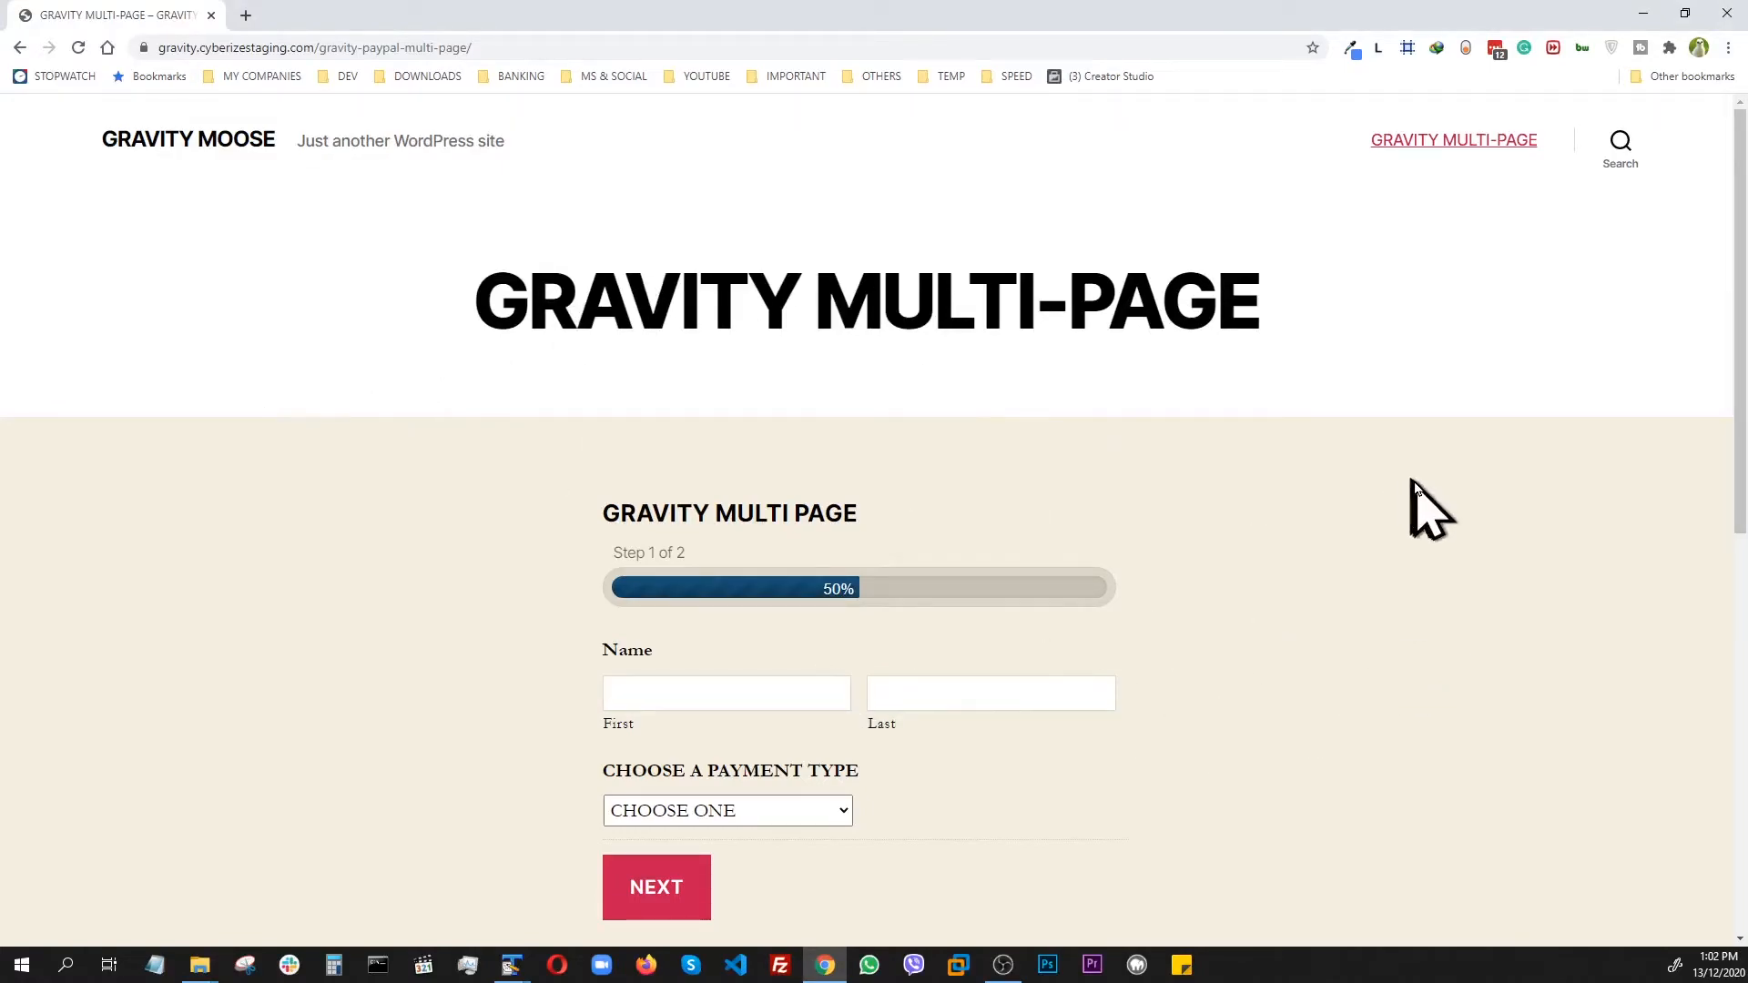
Fill in the published form's first page with first name AAA, last name BBB and payment type ONE TIME, and continue
scroll(1416, 506, "down", 2)
scroll(1417, 506, "up", 1)
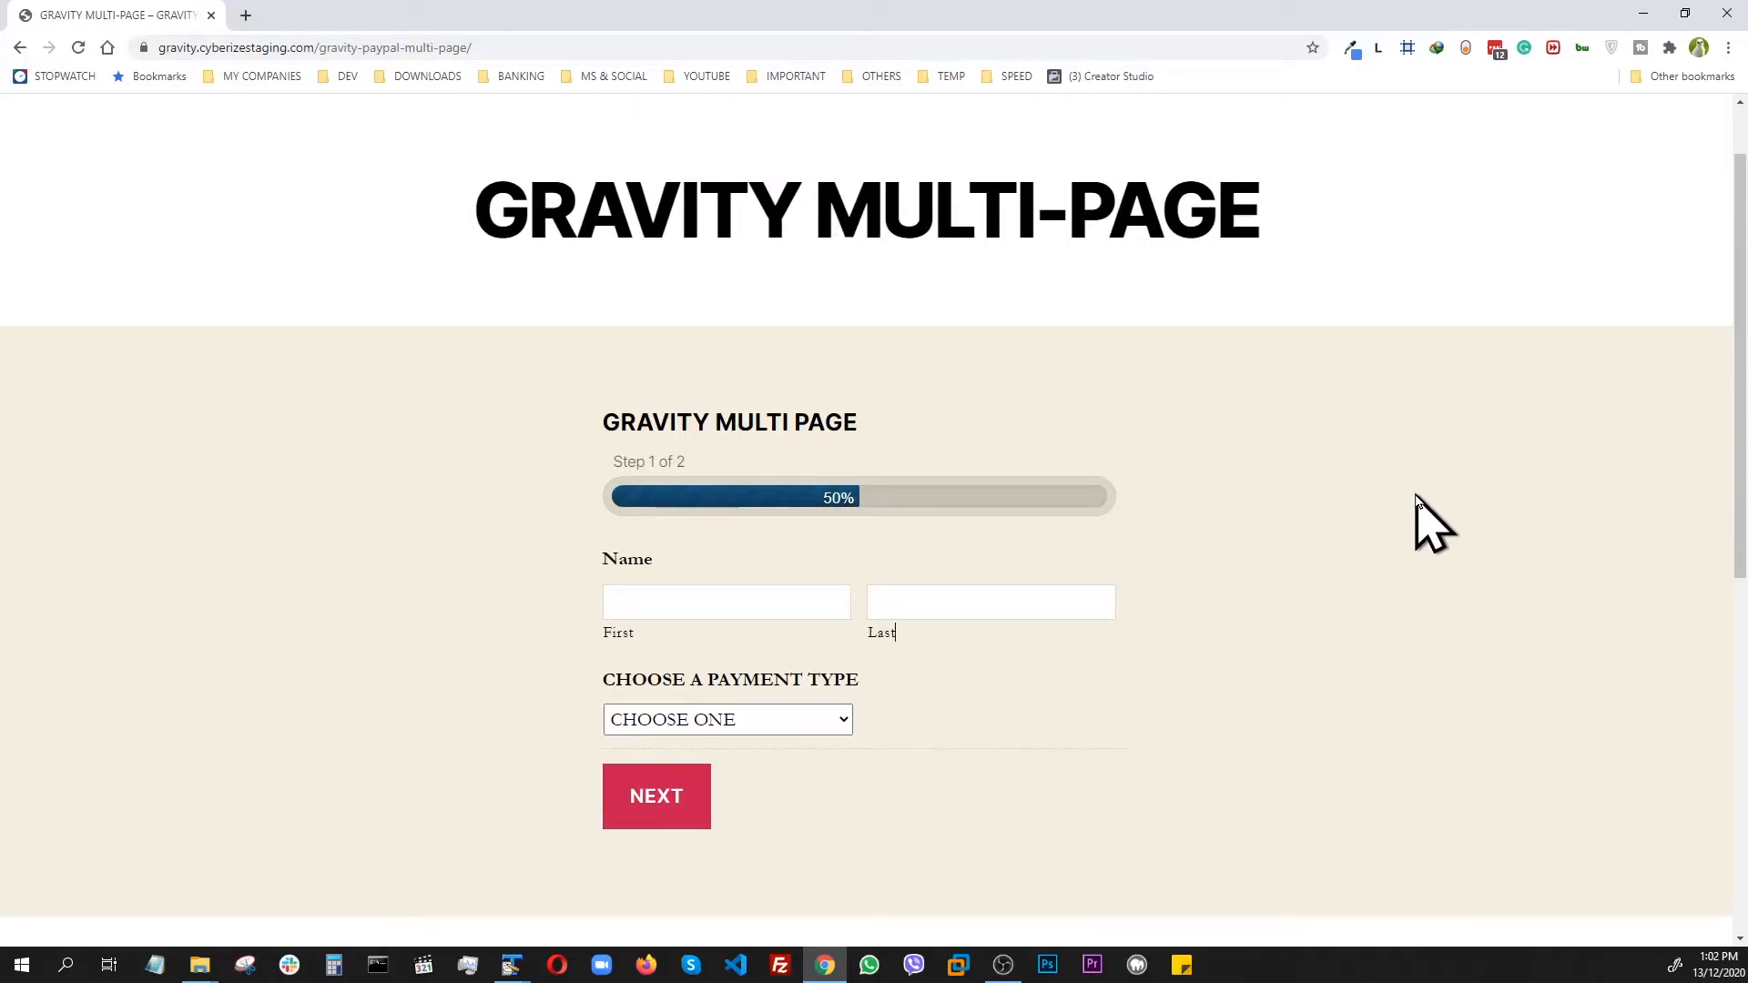
left_click(698, 601)
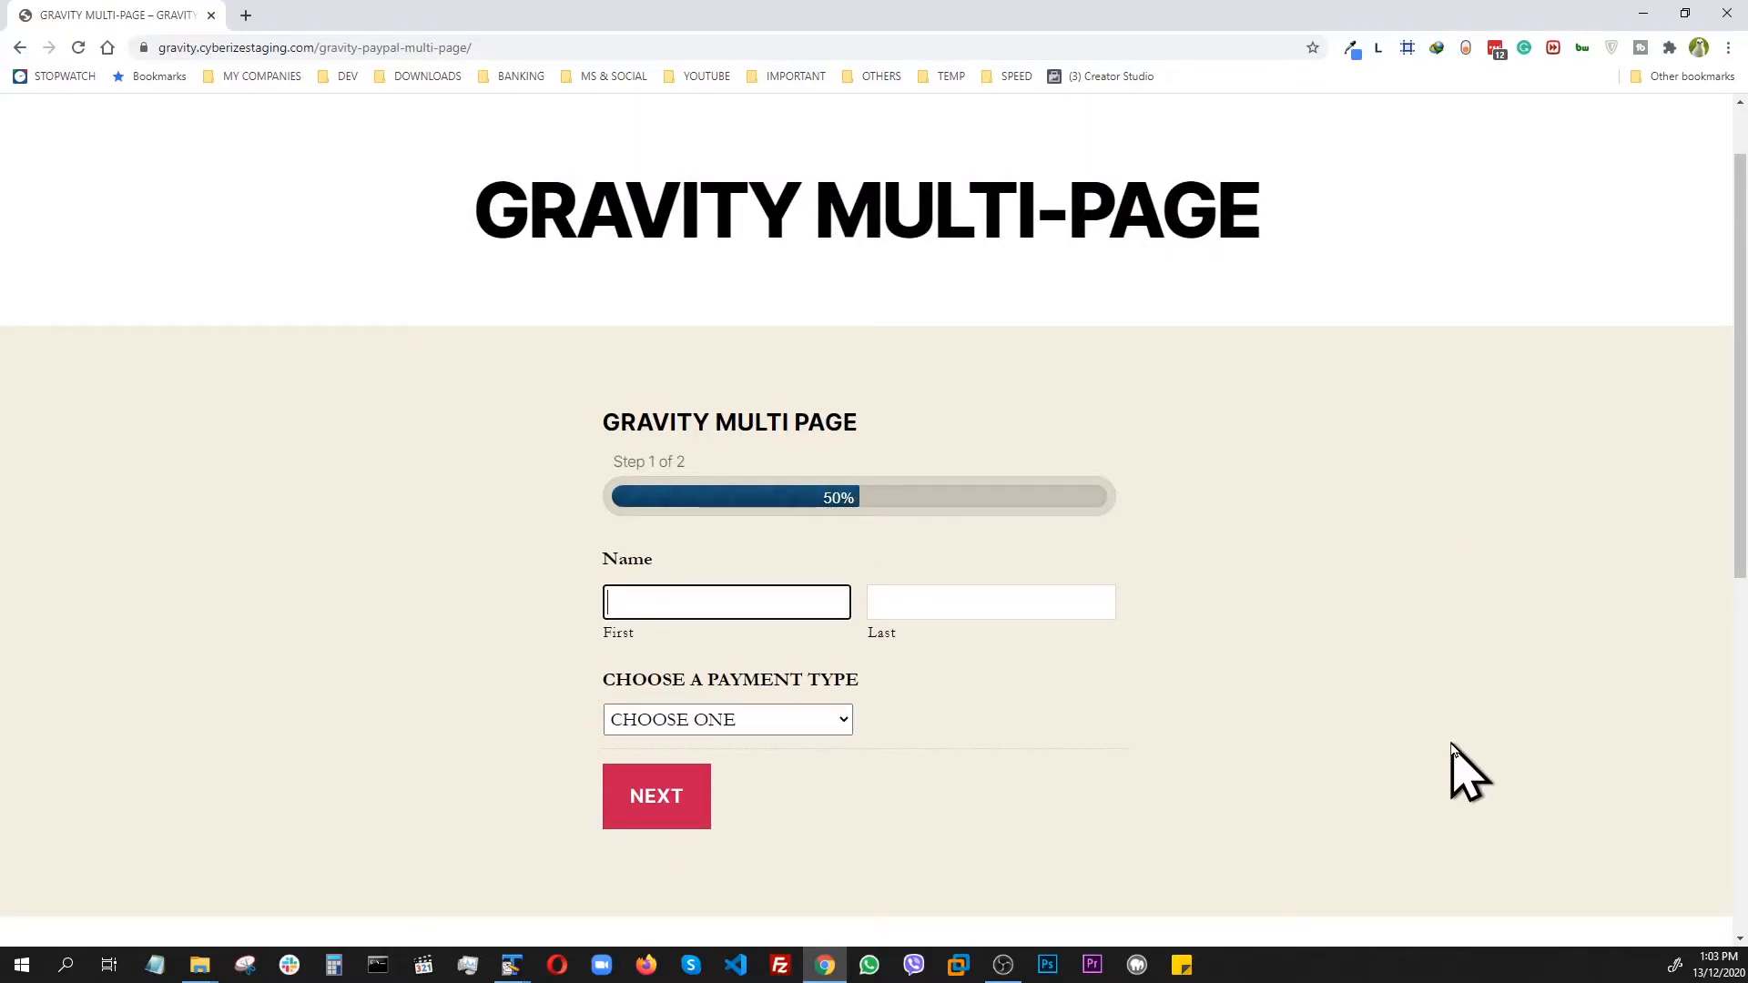
left_click(1006, 590)
type("BBB")
left_click(809, 725)
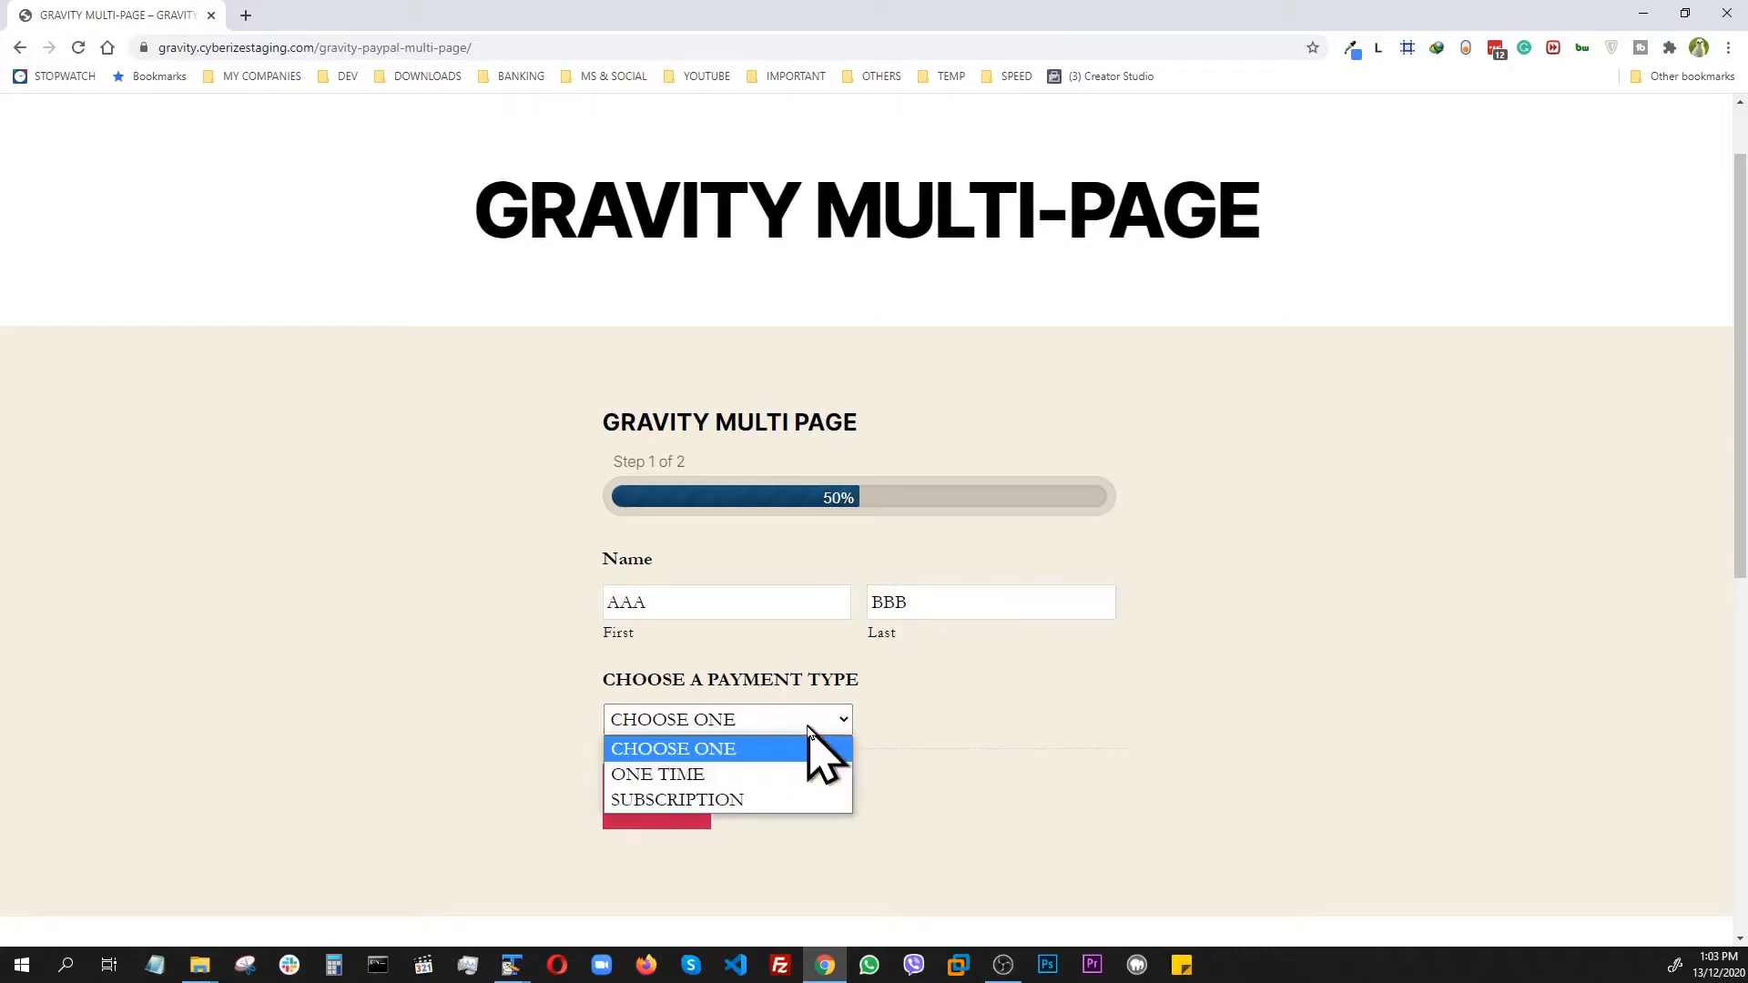
left_click(701, 775)
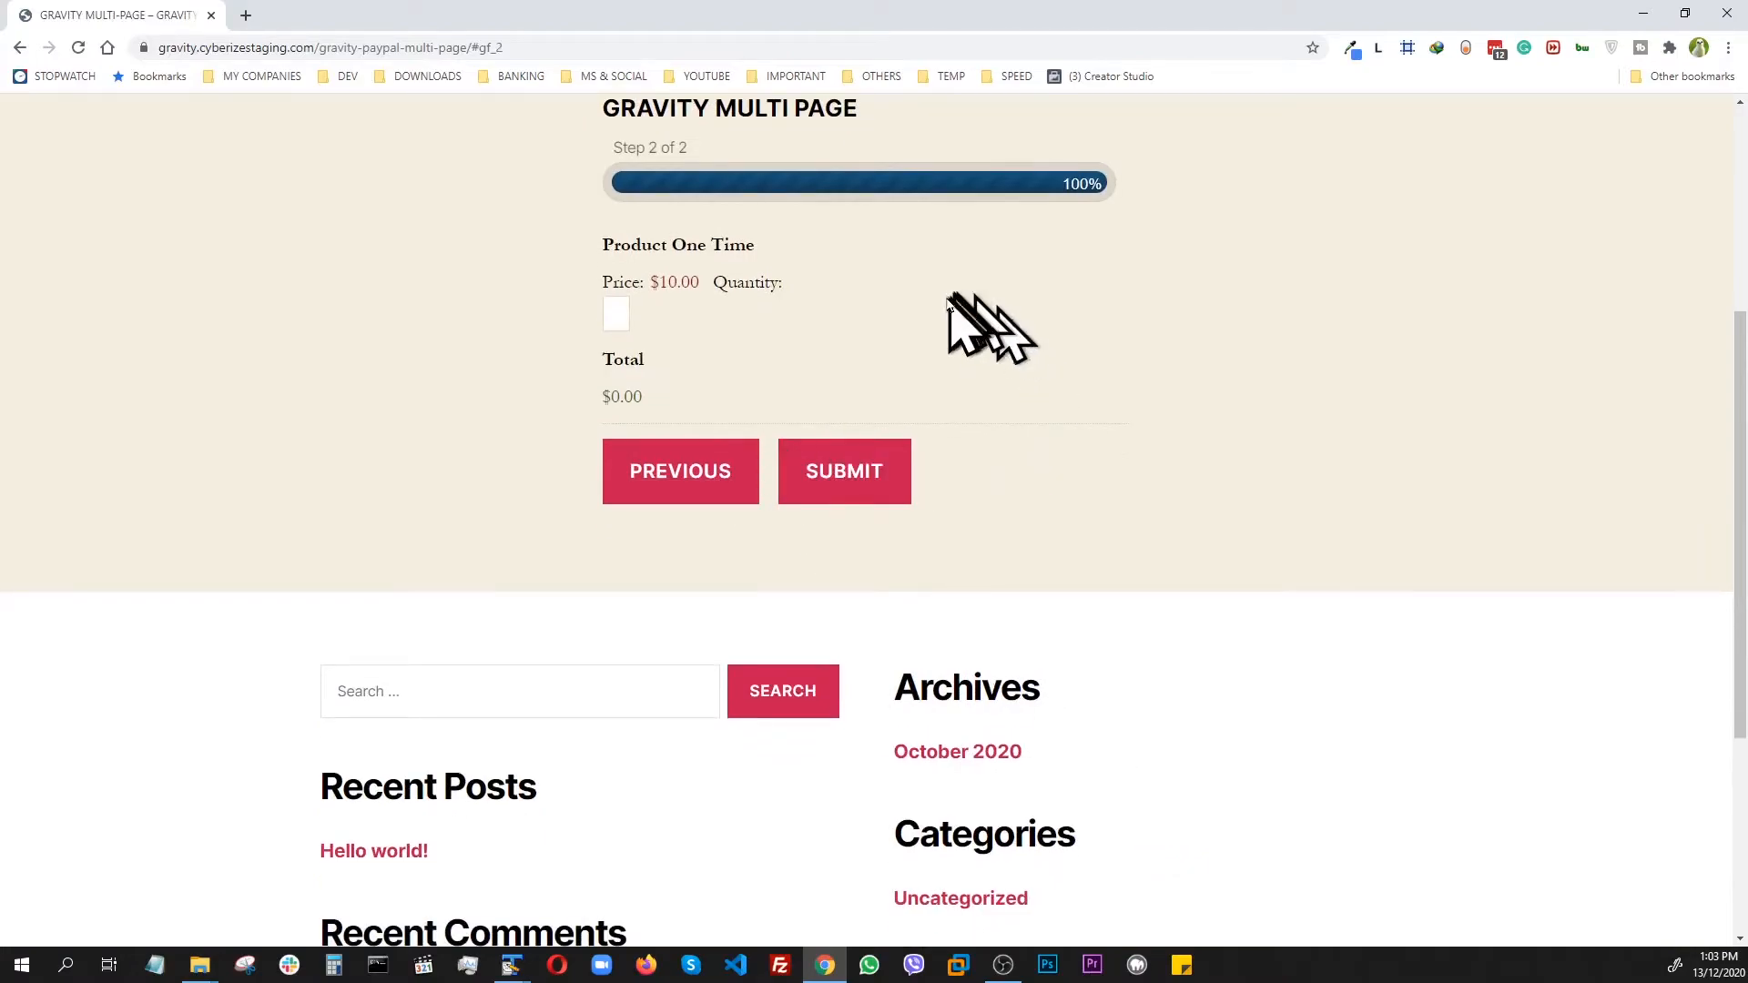
Set the quantity of Product One Time to 4 and submit the form to PayPal
left_click(617, 314)
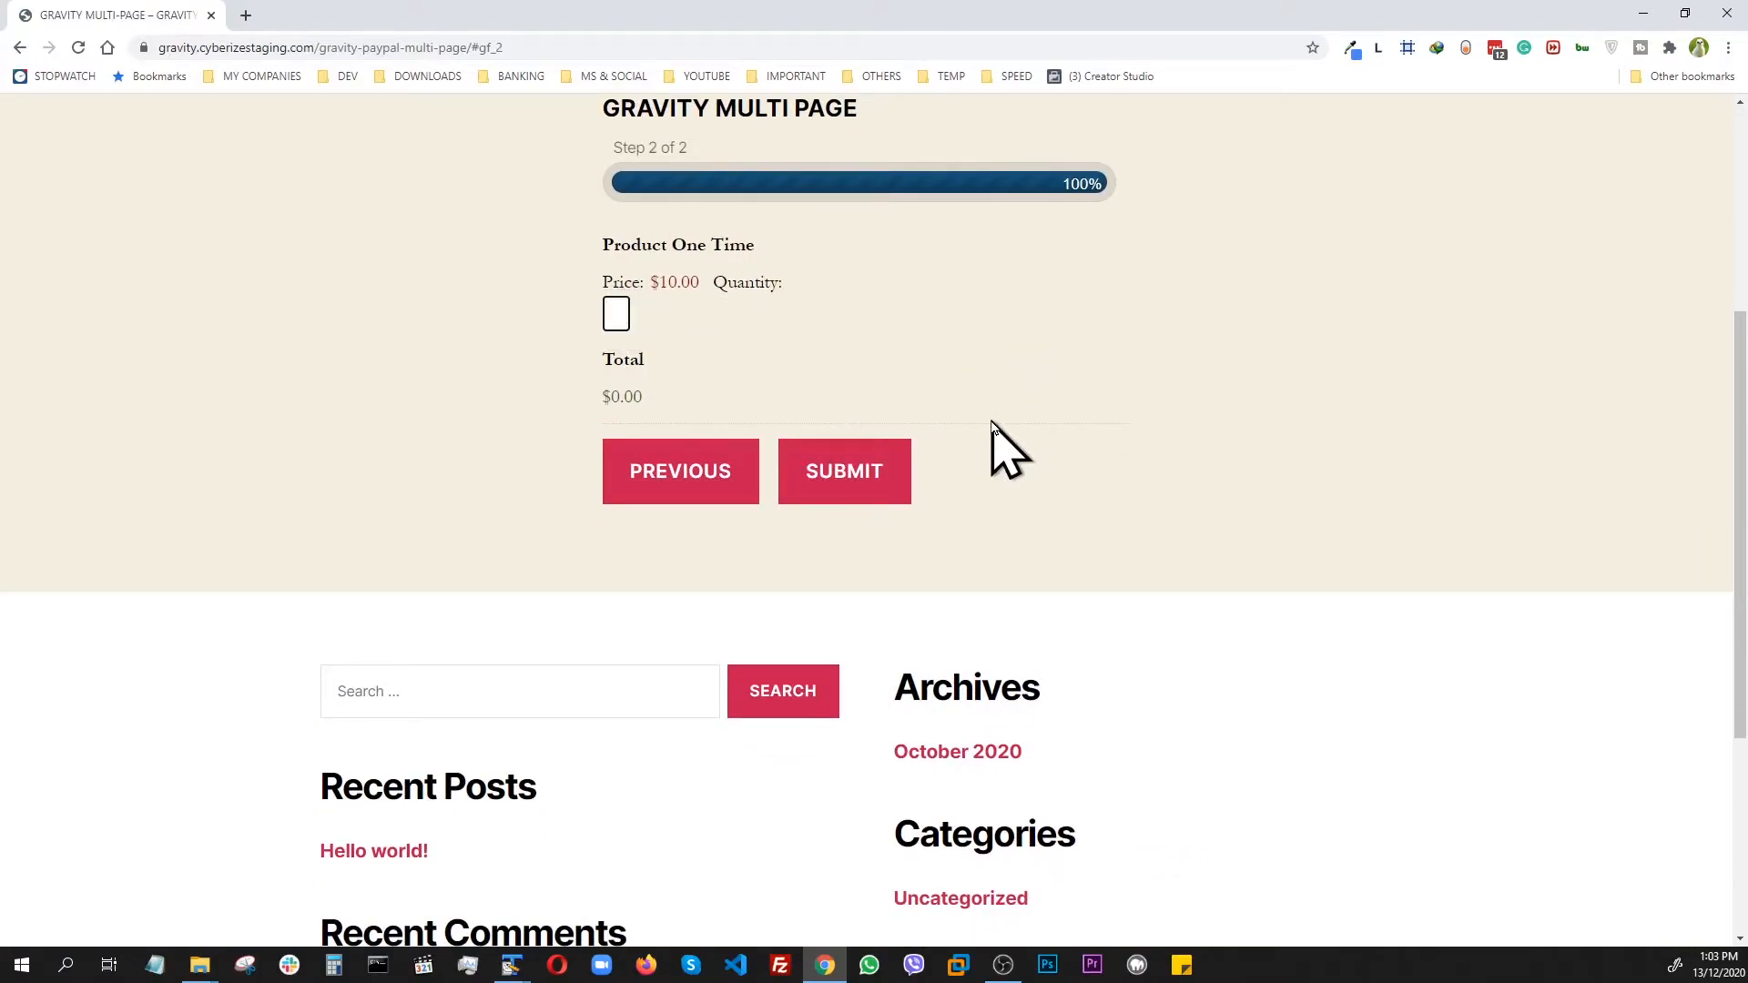
left_click(988, 358)
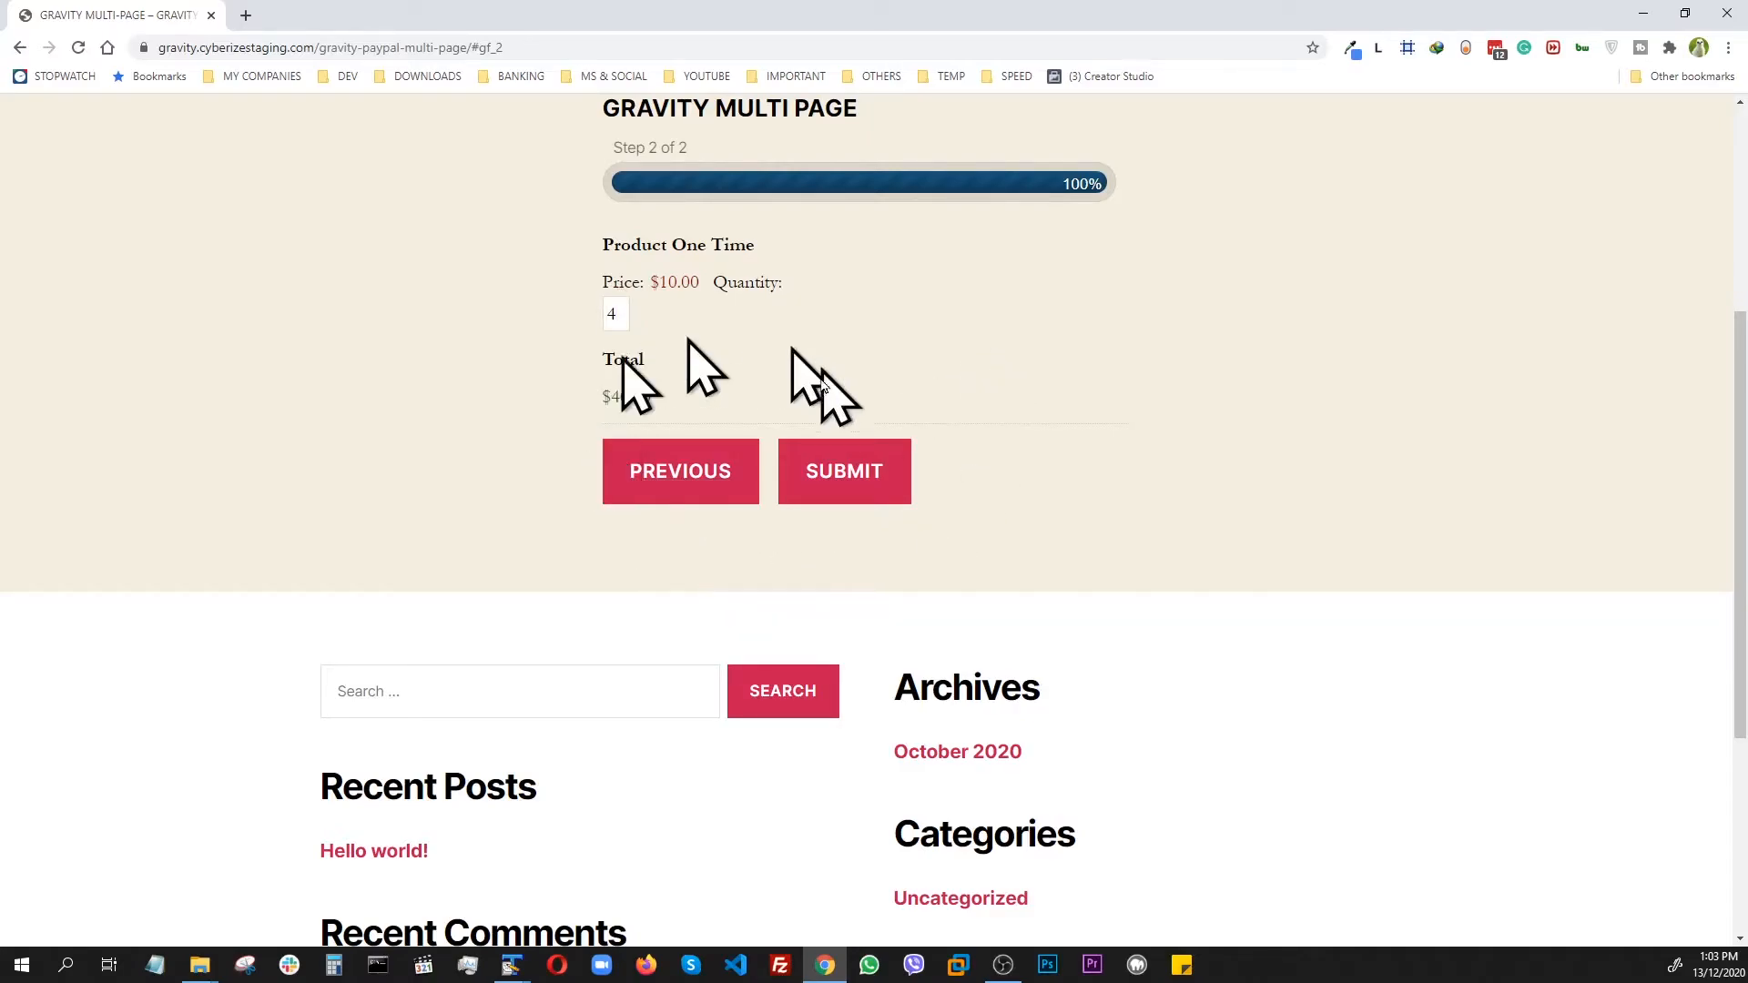
left_click(844, 476)
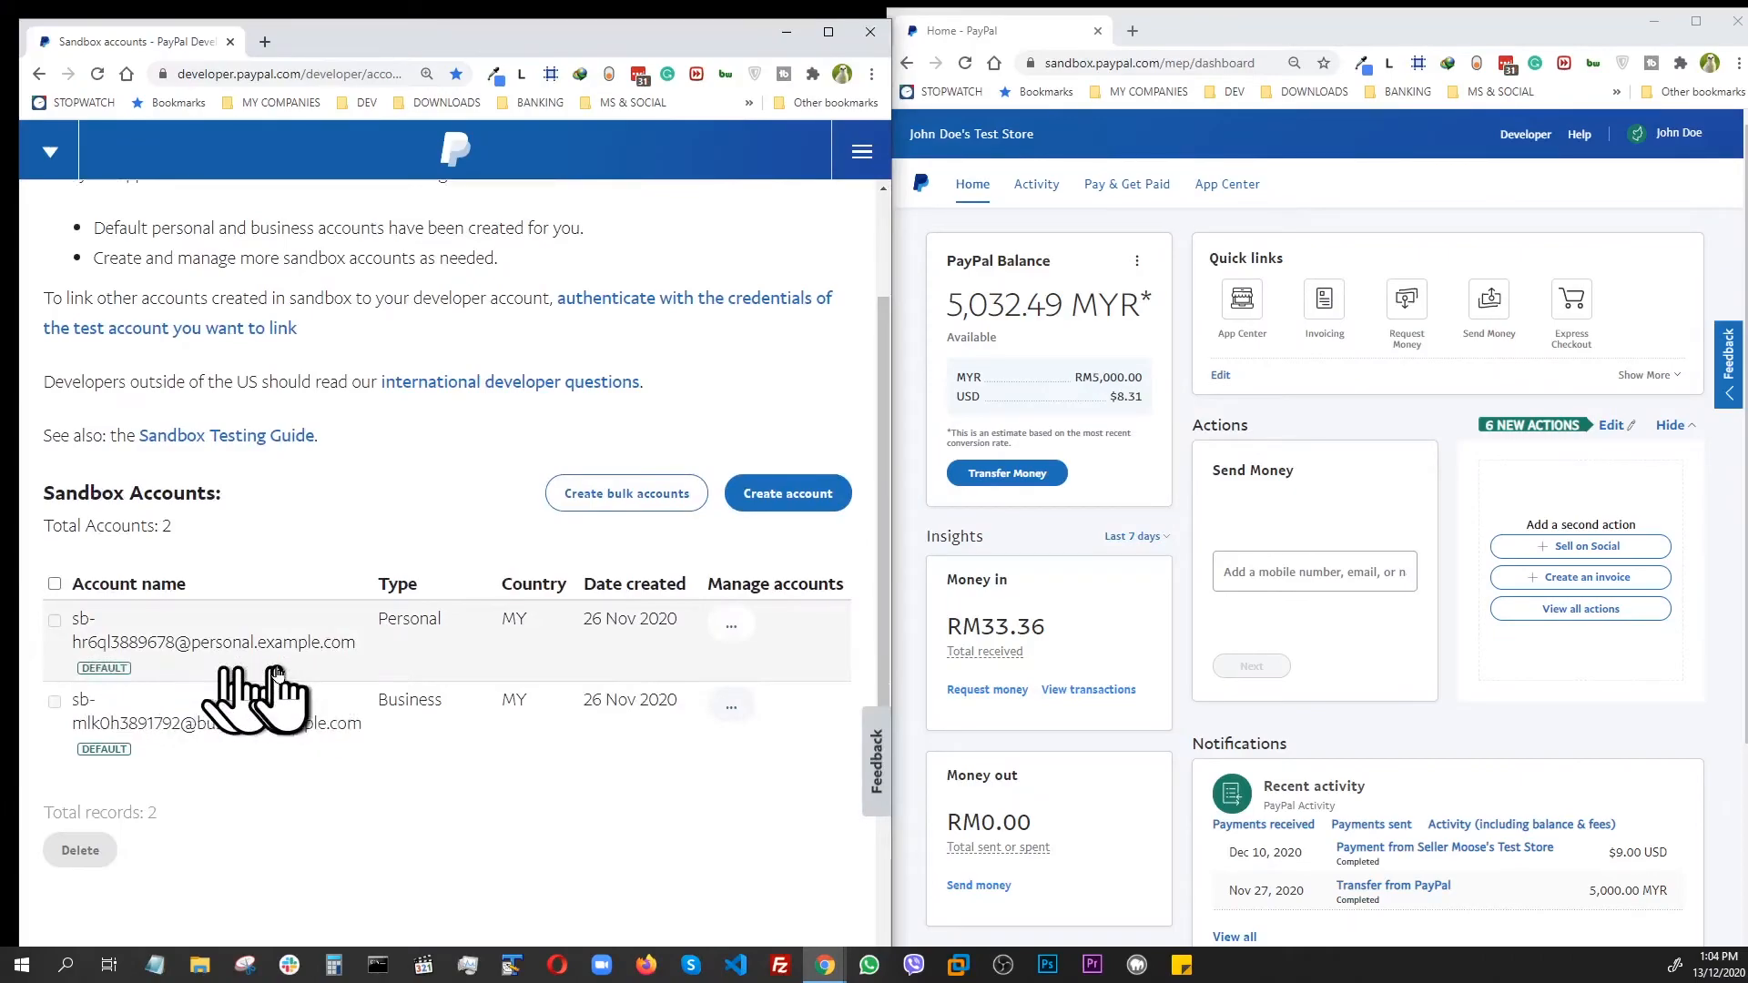
Open the account details of the personal PayPal sandbox account and copy its email ID
left_click(742, 625)
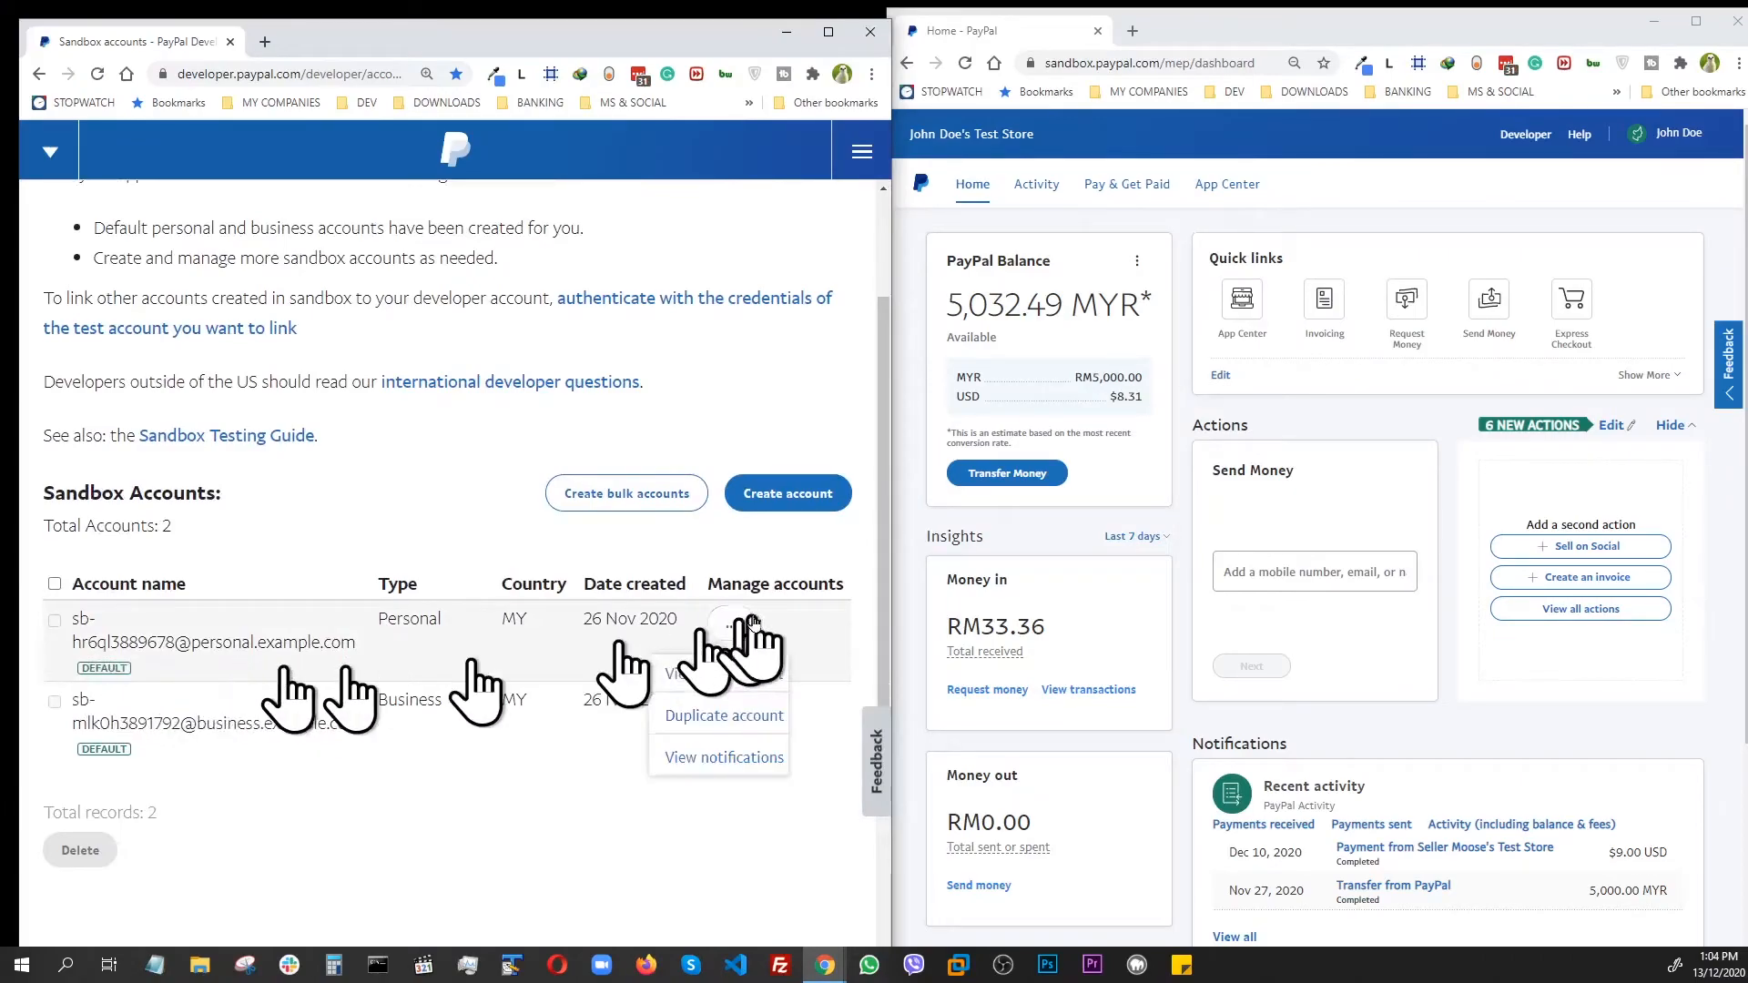
left_click(725, 673)
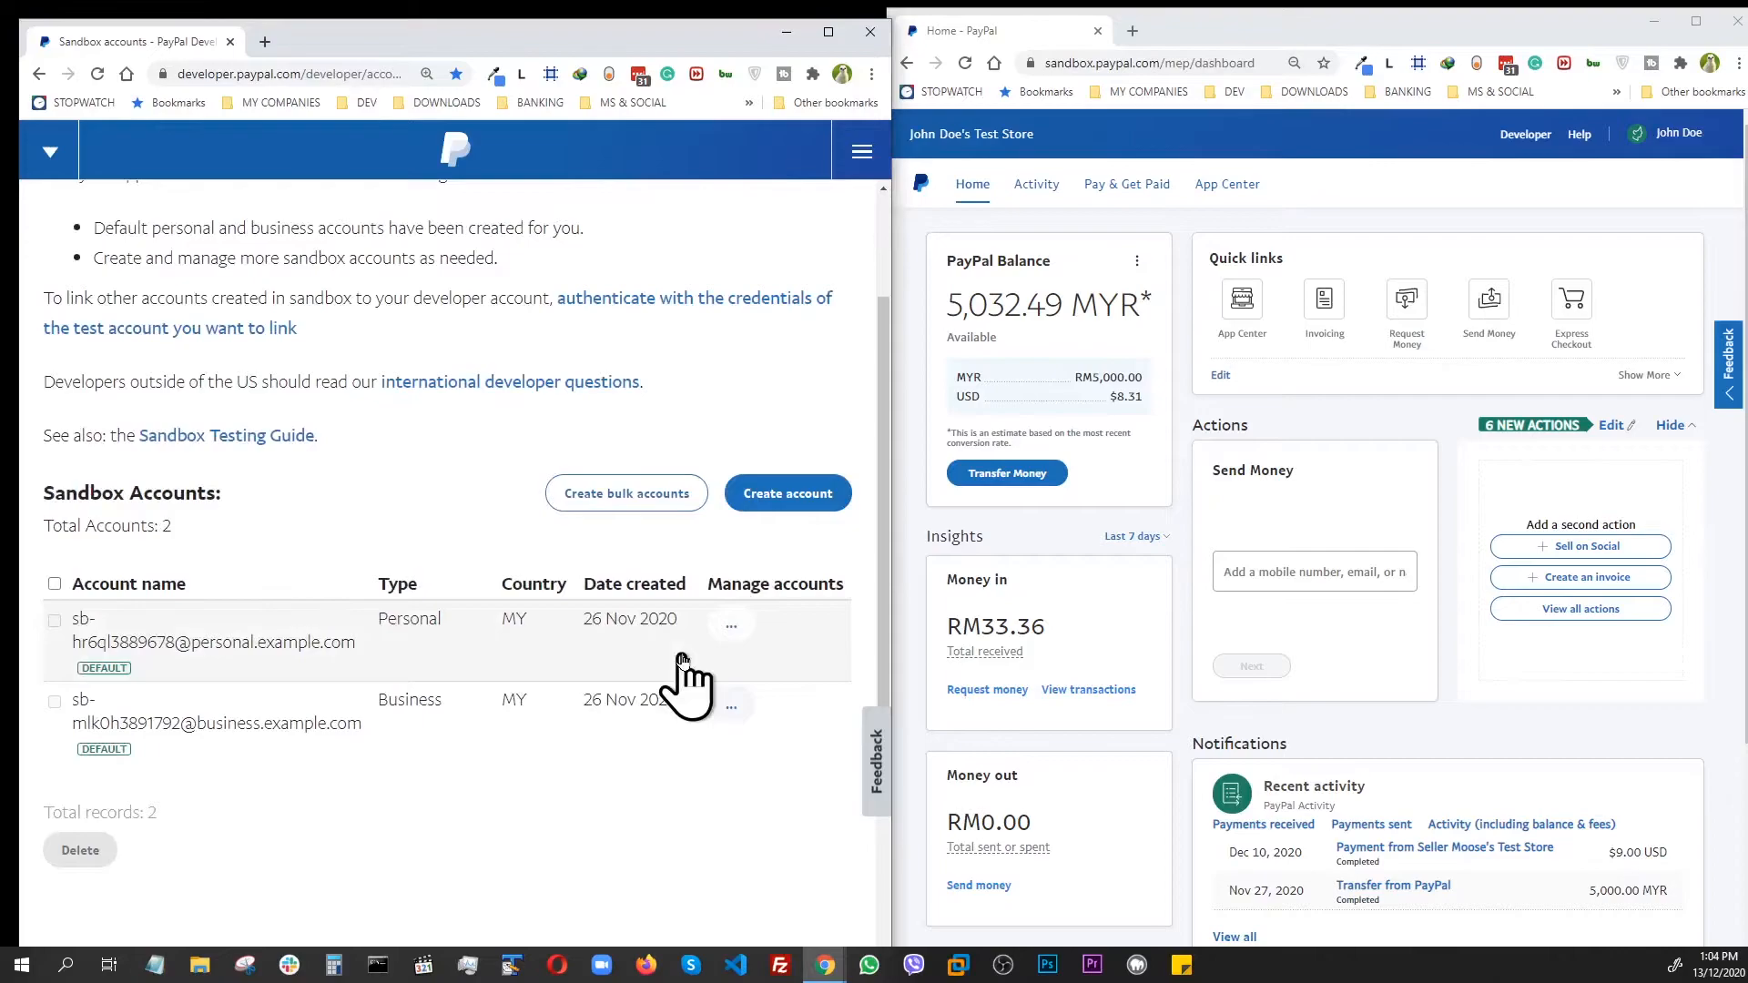
left_click(682, 658)
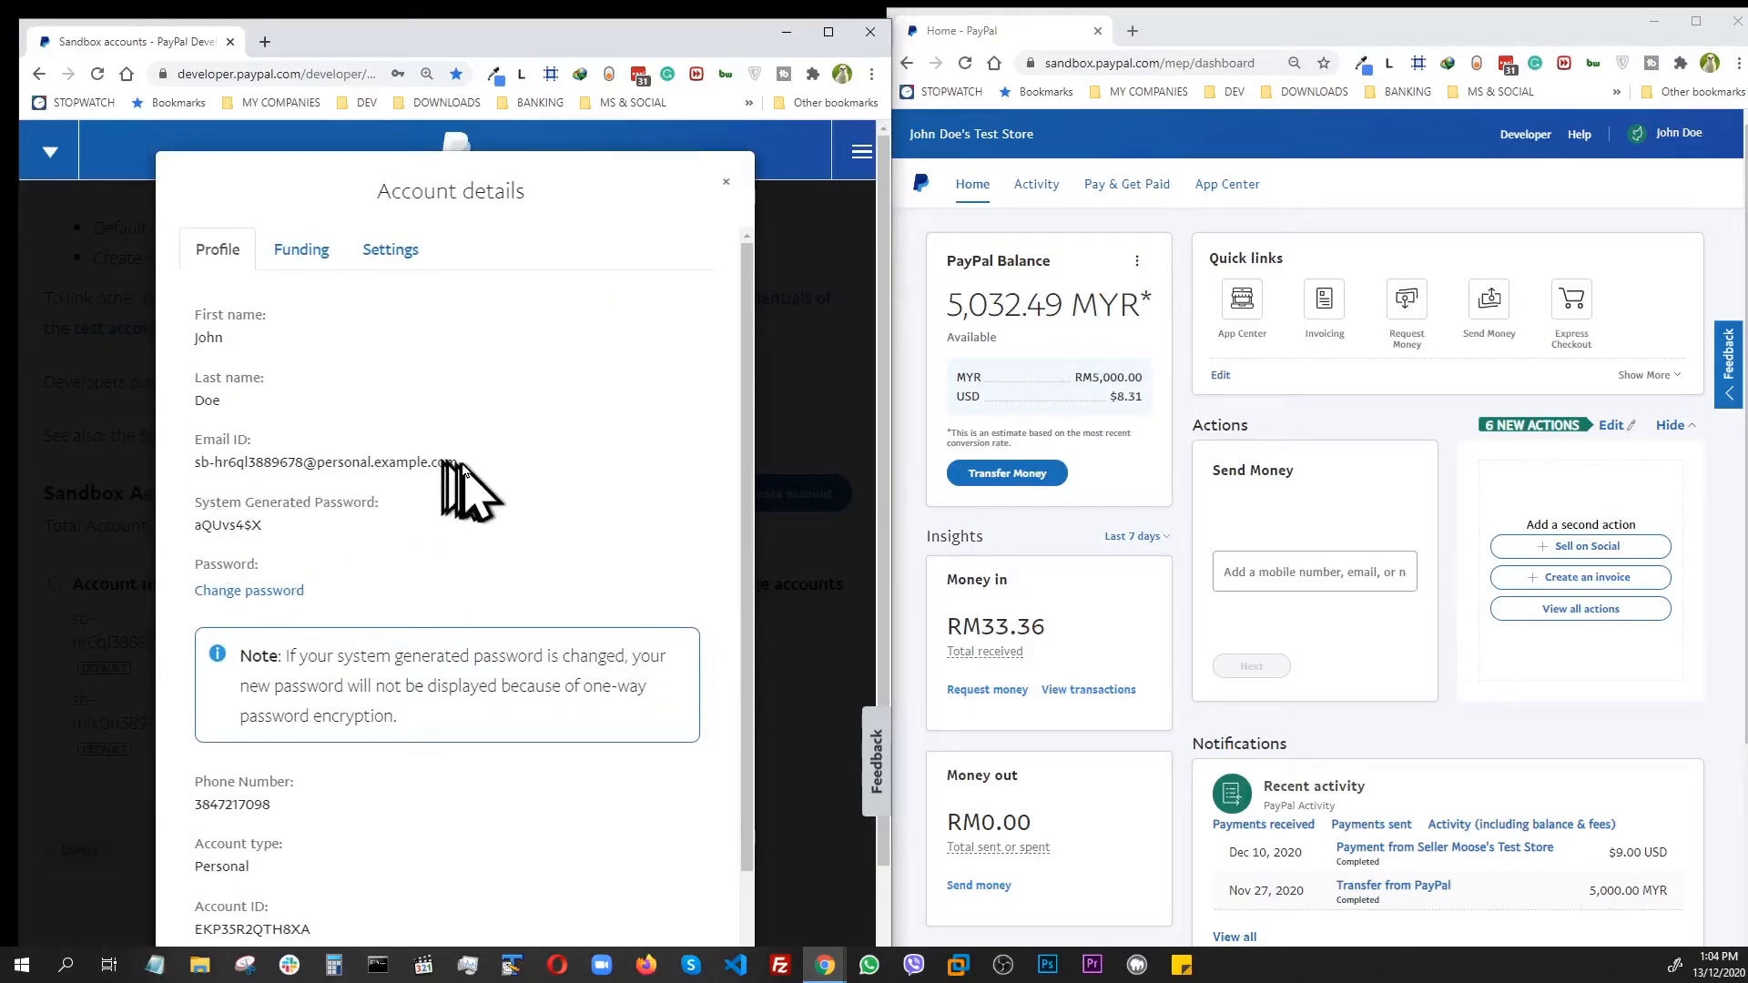
triple_click(197, 464)
right_click(244, 464)
left_click(294, 473)
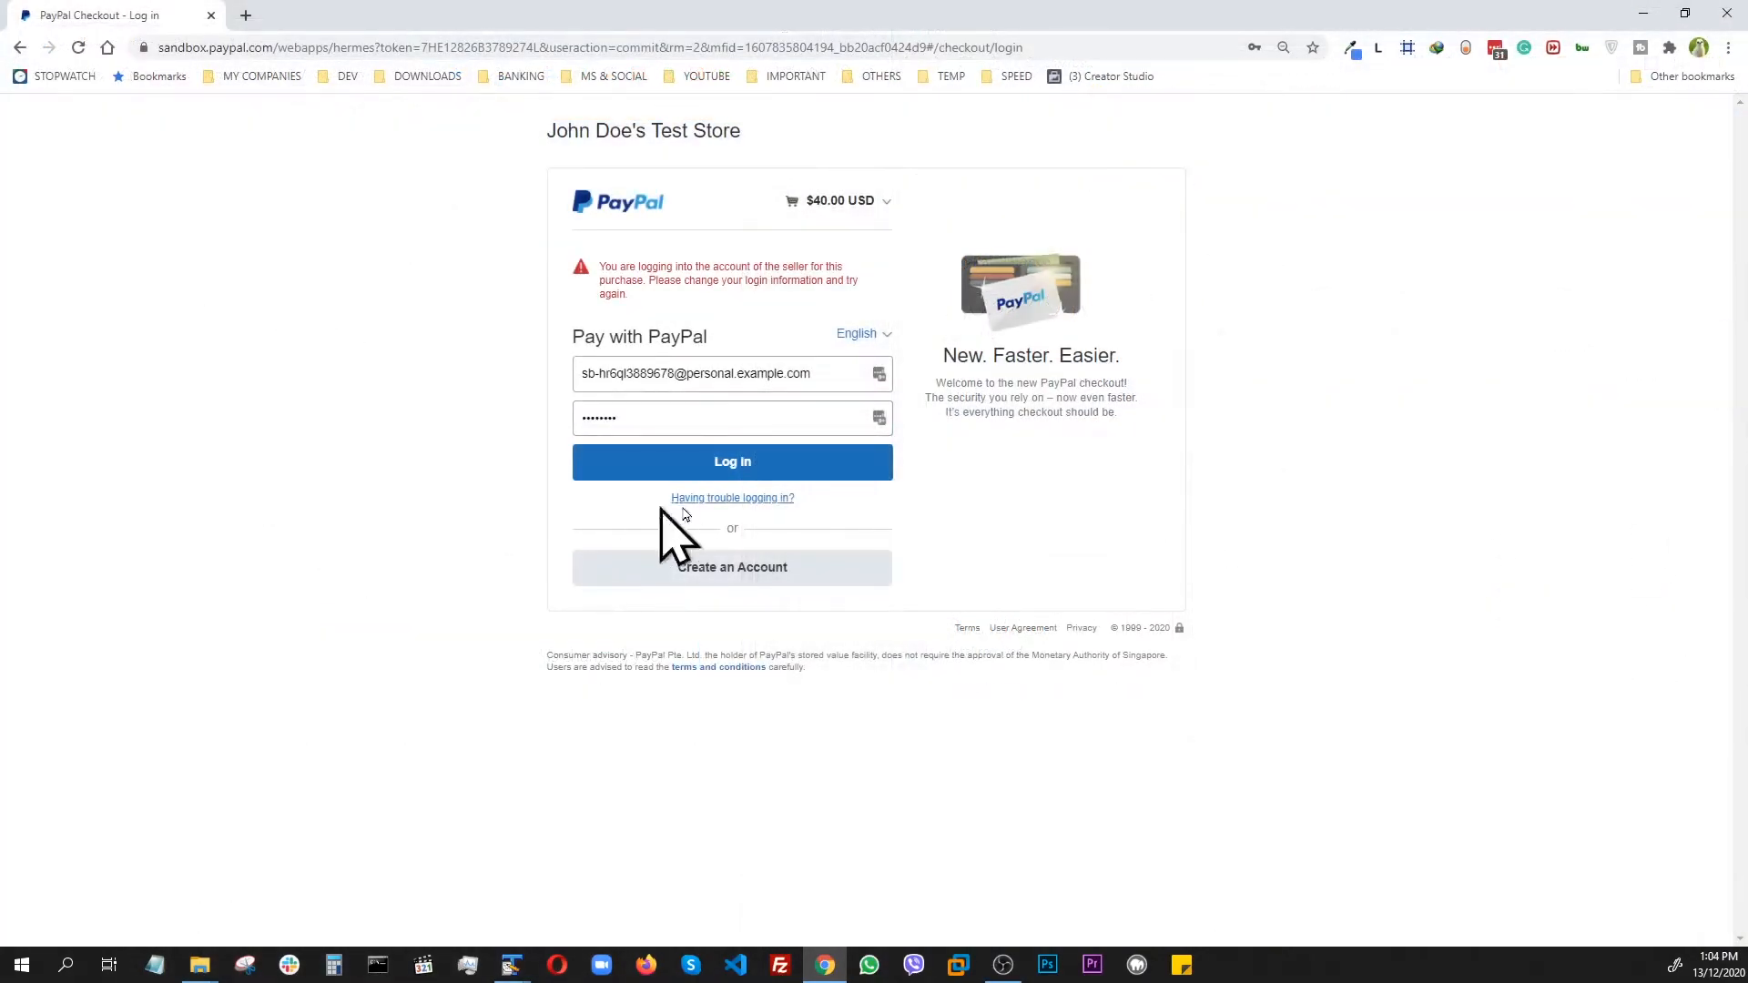
Log in to the PayPal checkout with the personal sandbox account and complete the $40.00 USD payment, returning to the merchant
left_click(739, 462)
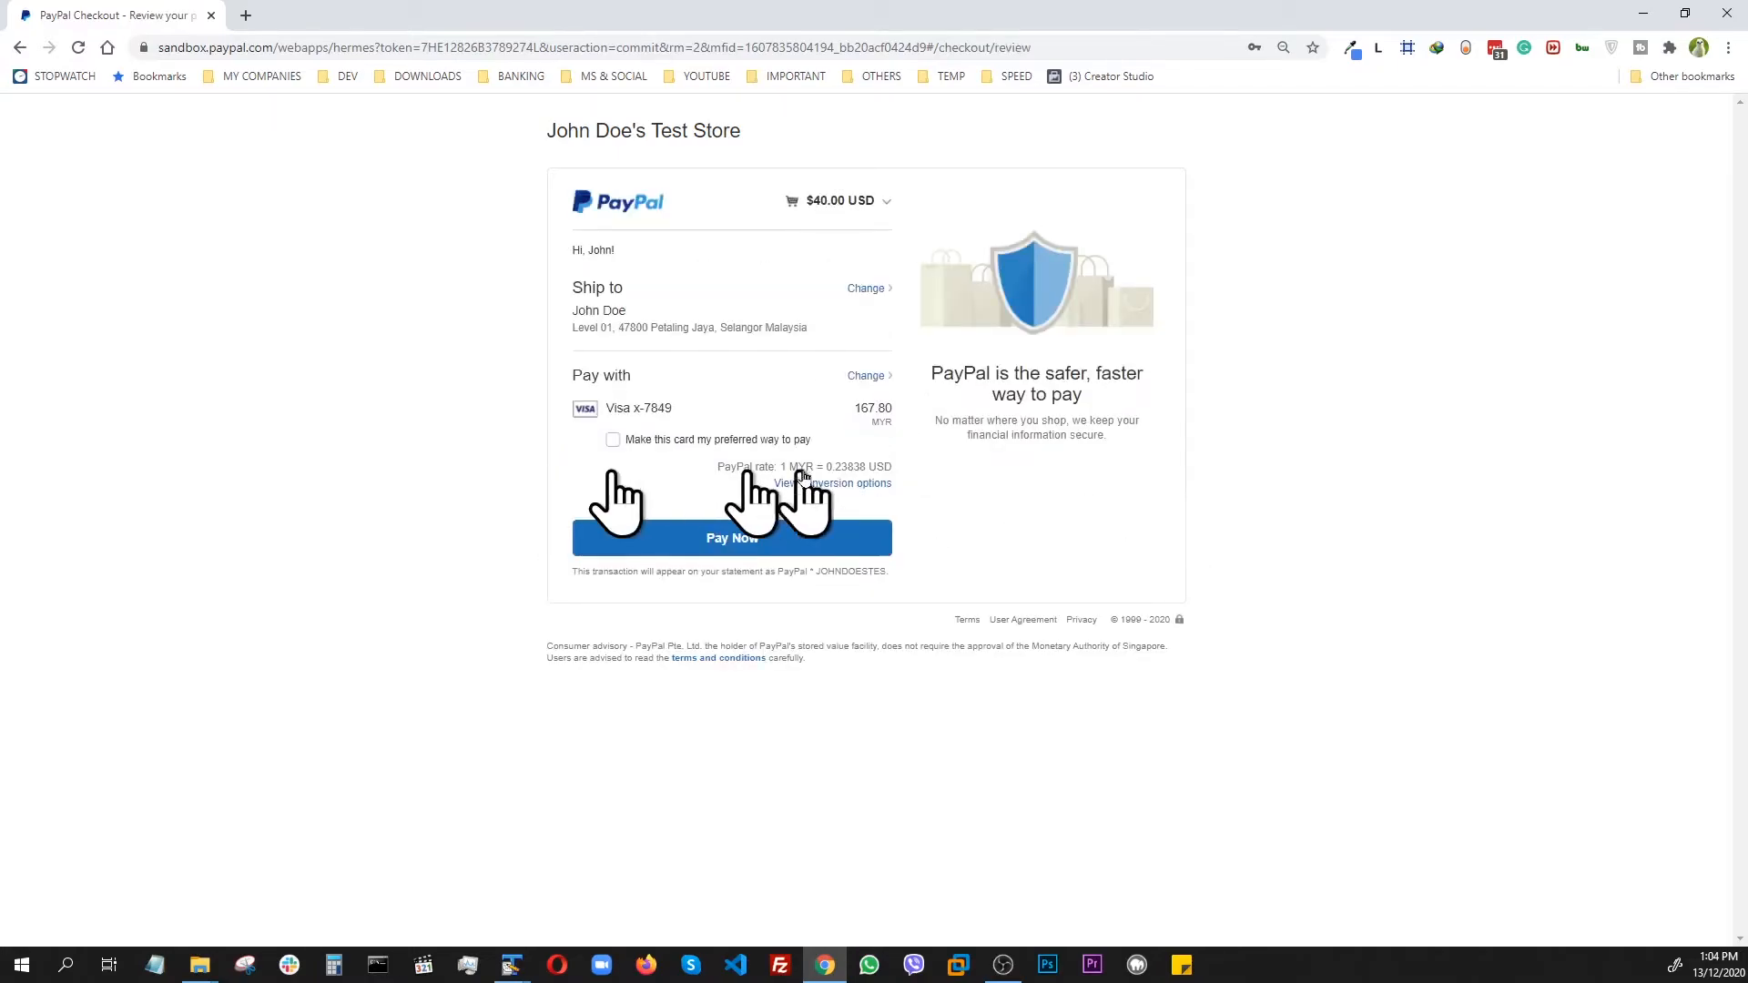
left_click(710, 537)
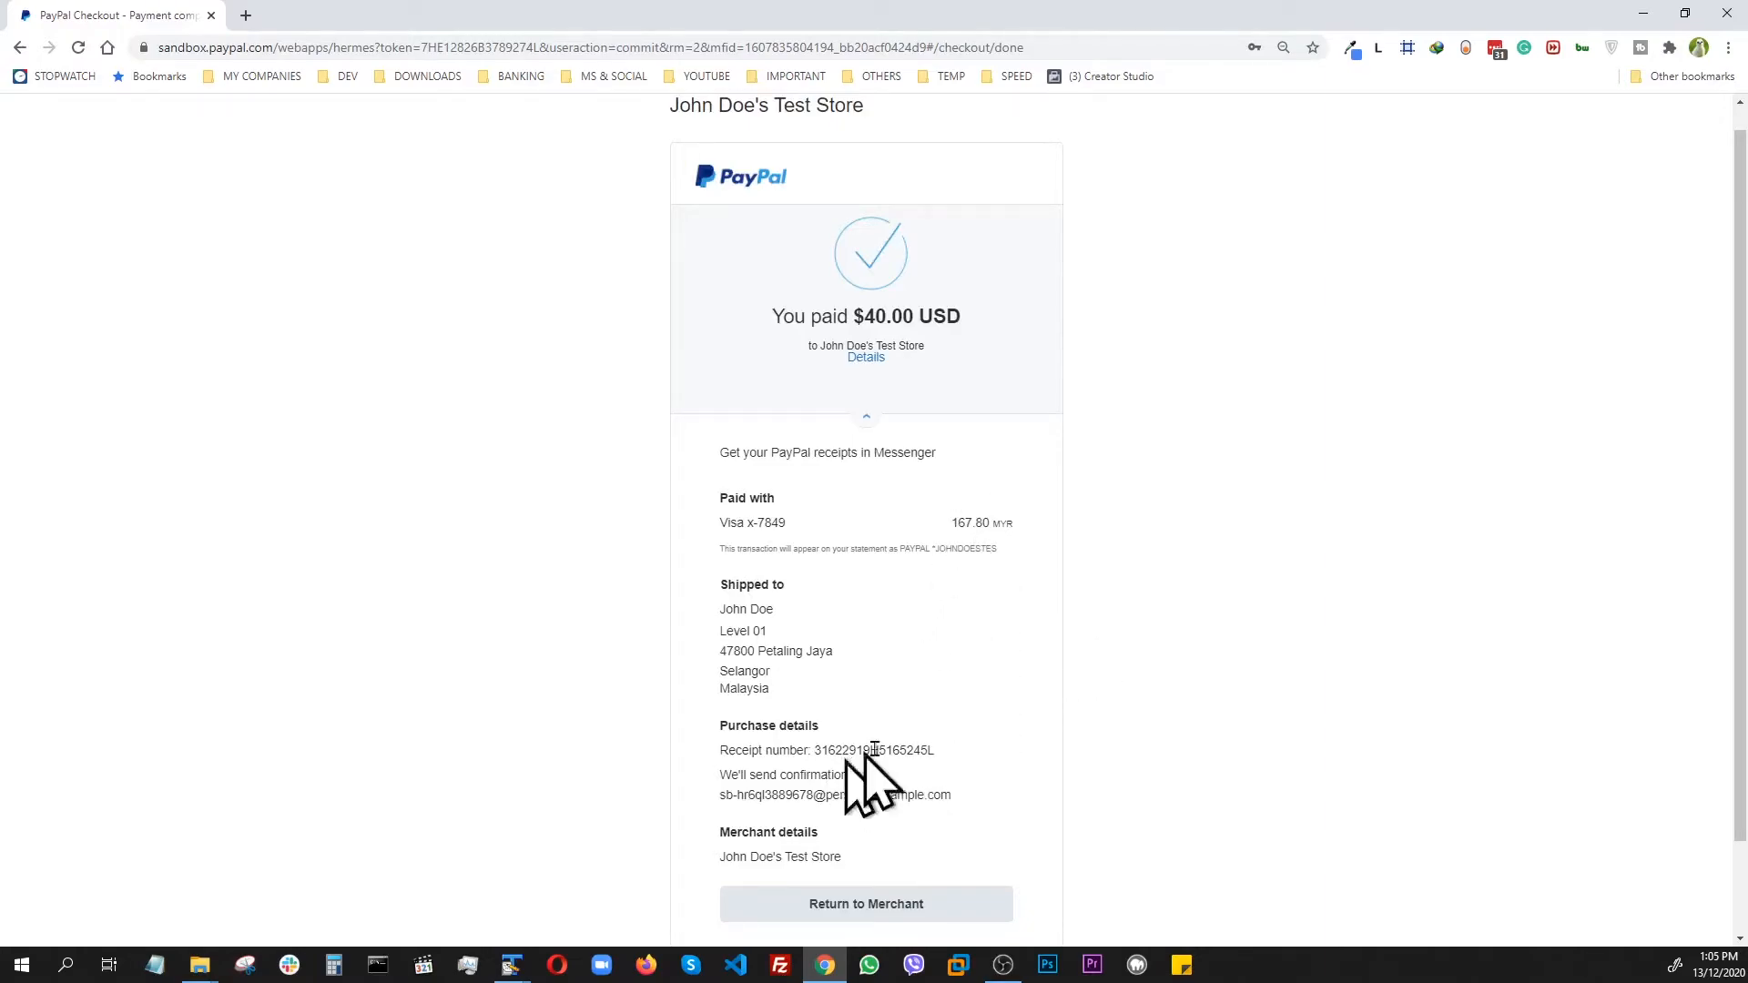
left_click(914, 906)
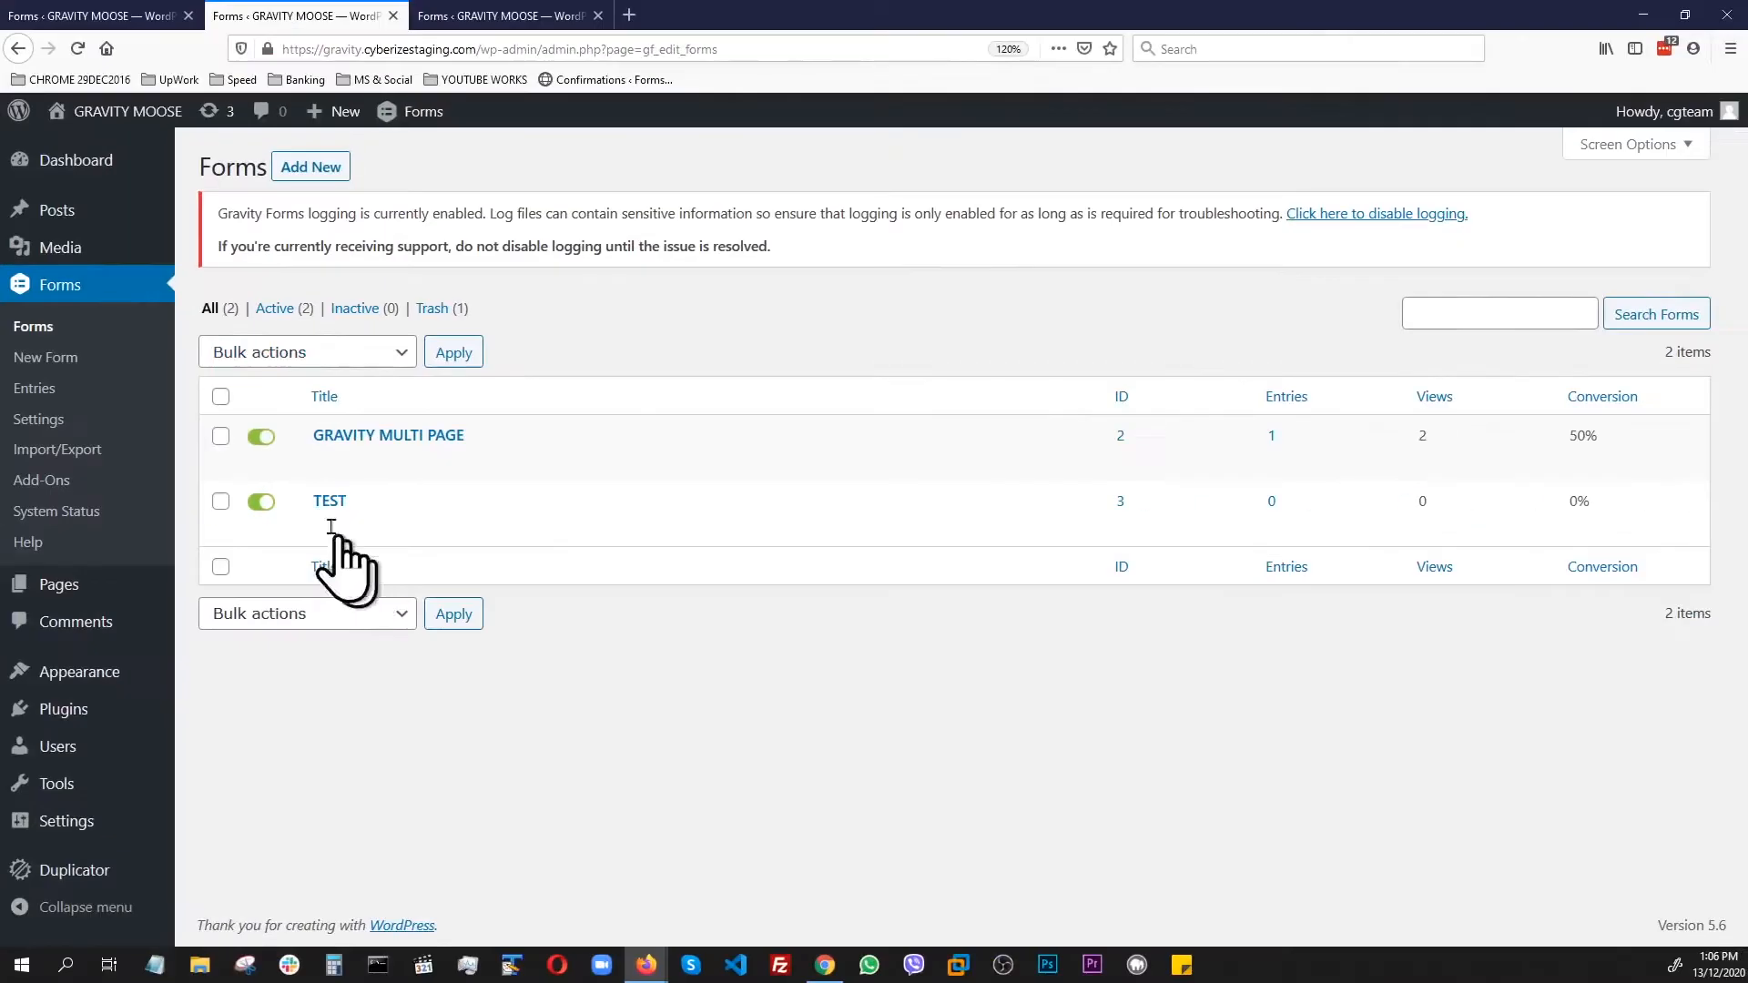
Open and reload the debug log of the Gravity Forms PayPal Standard Add-On from the plugin's logging settings
mouse_move(353, 461)
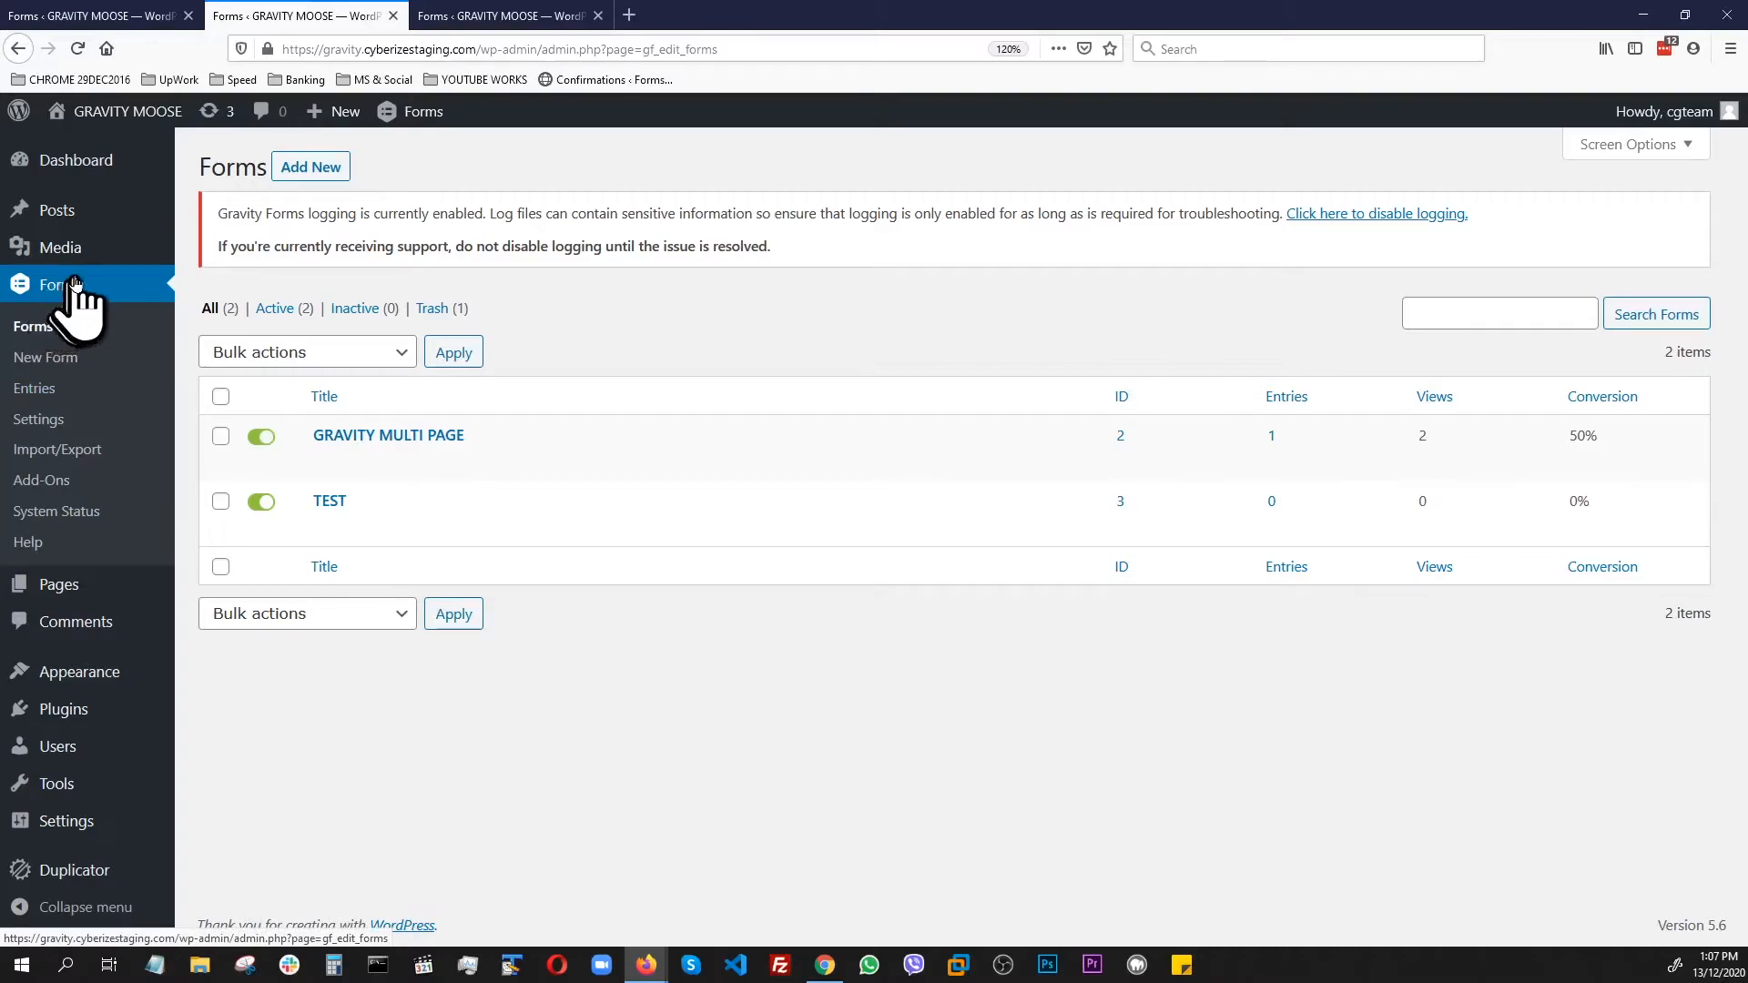
left_click(32, 420)
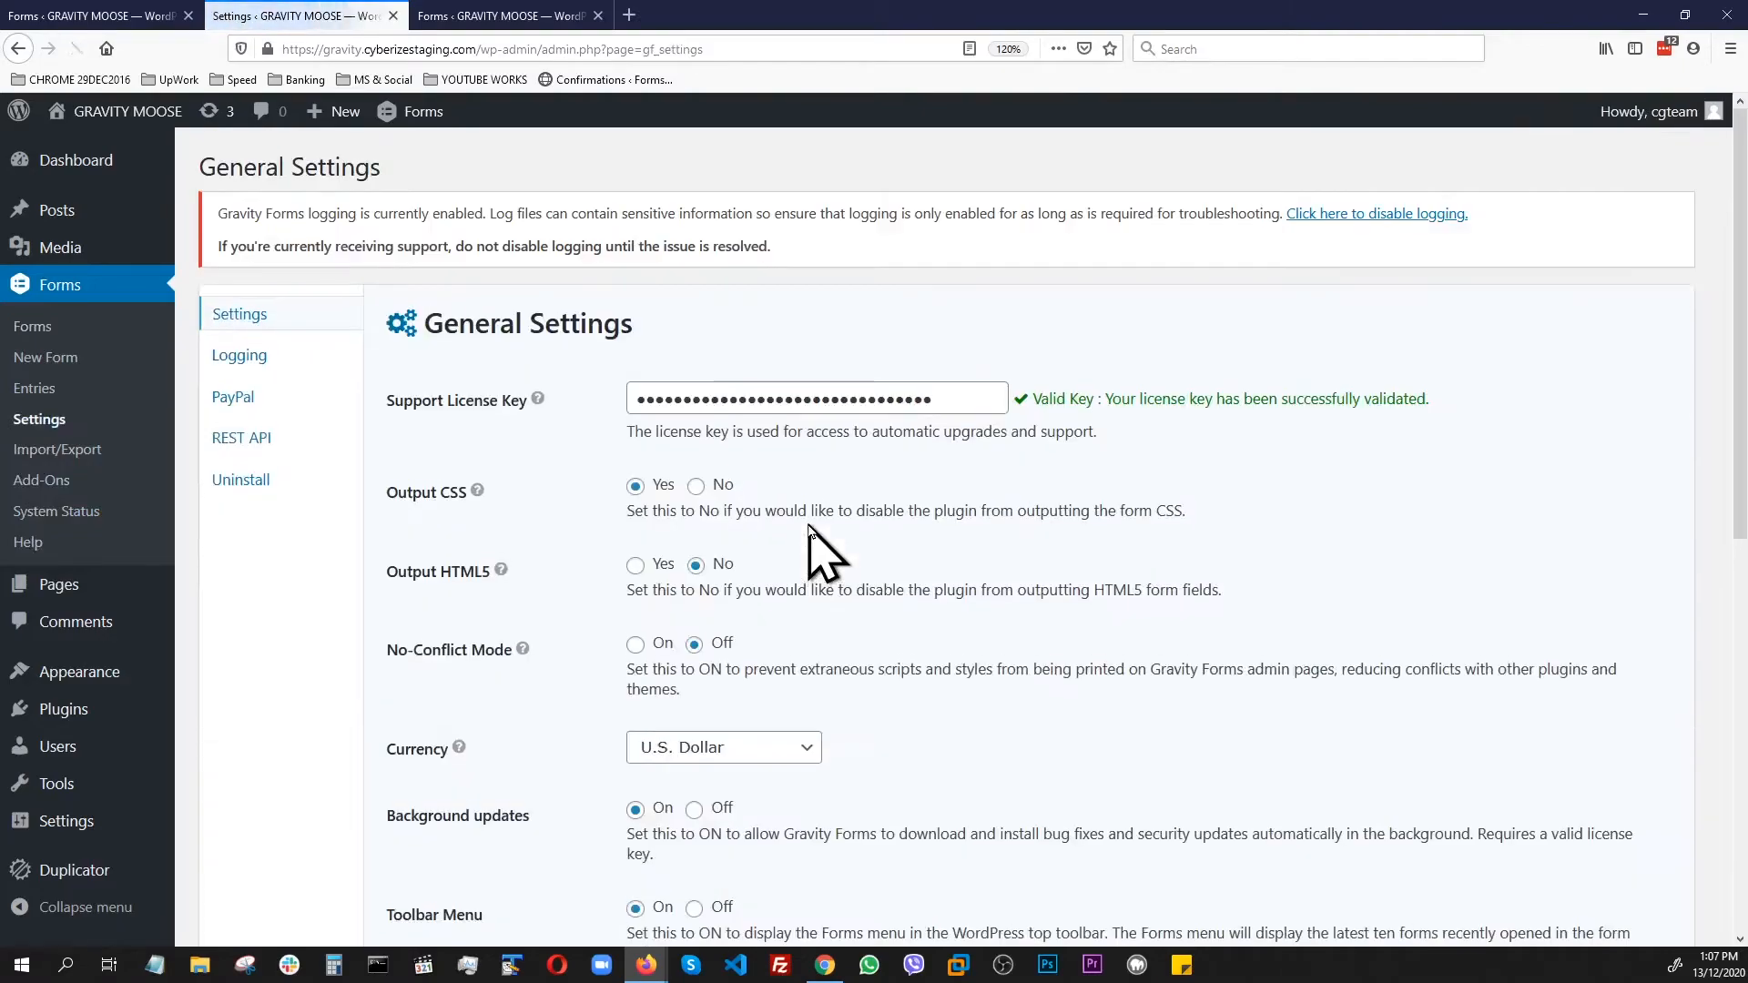
left_click(241, 356)
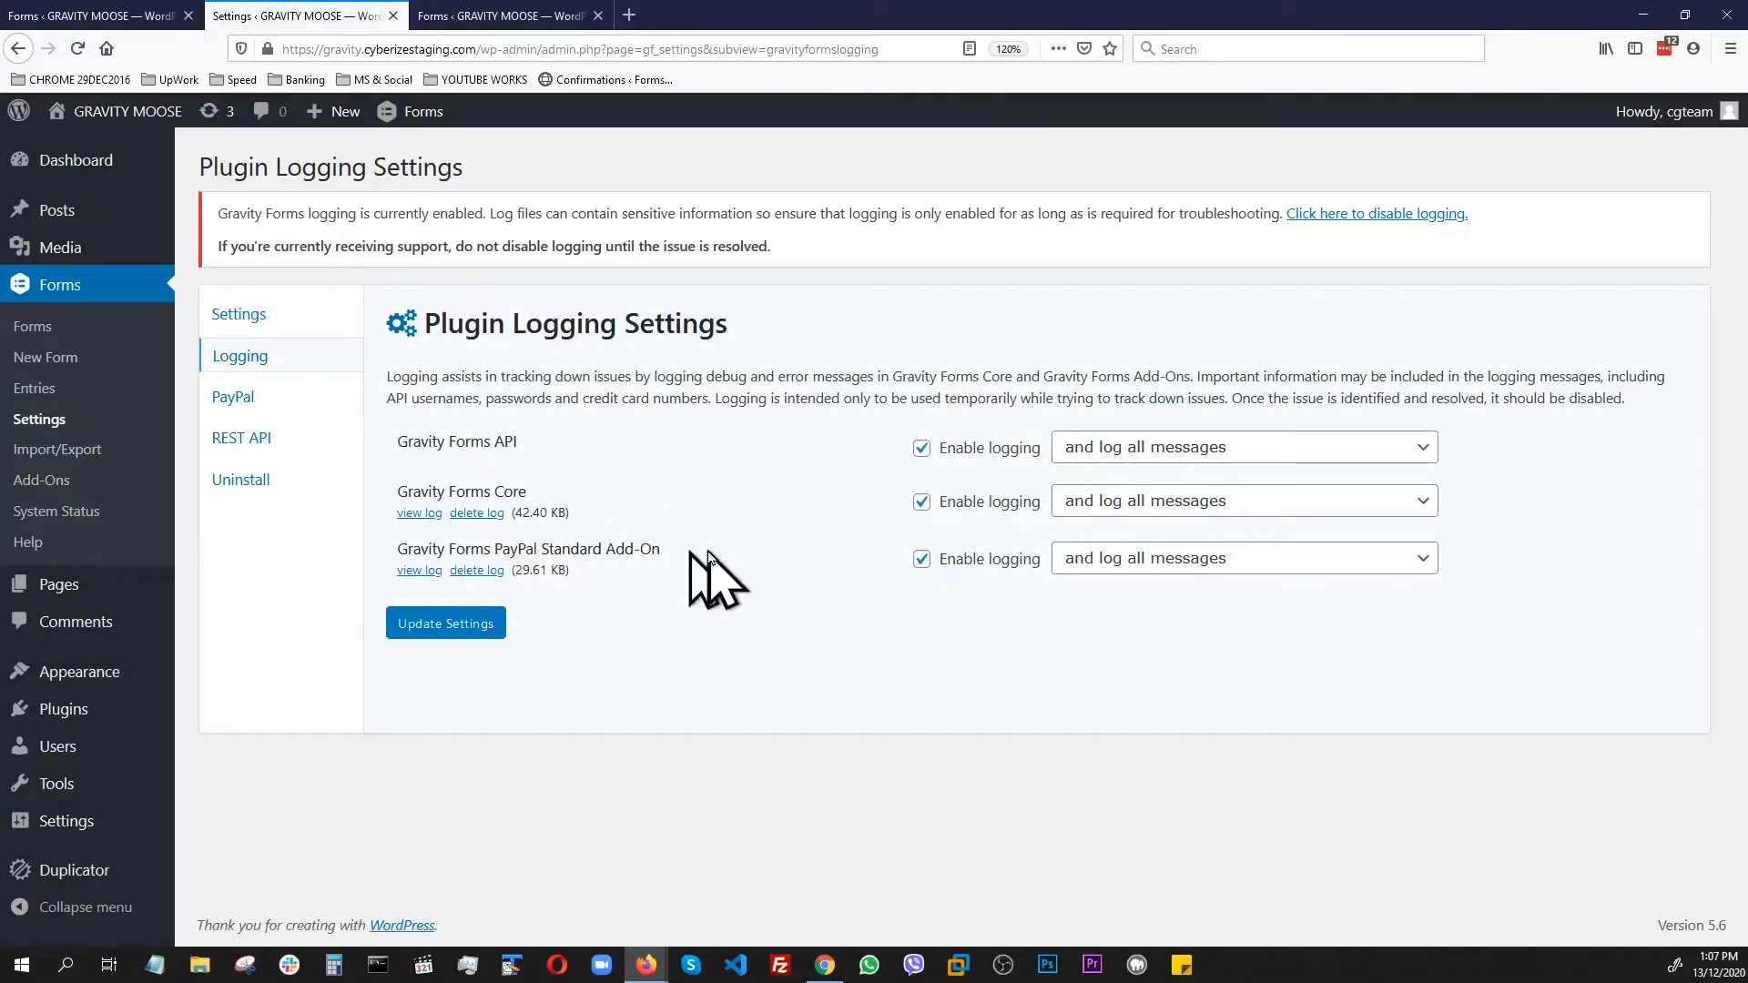
left_click(415, 575)
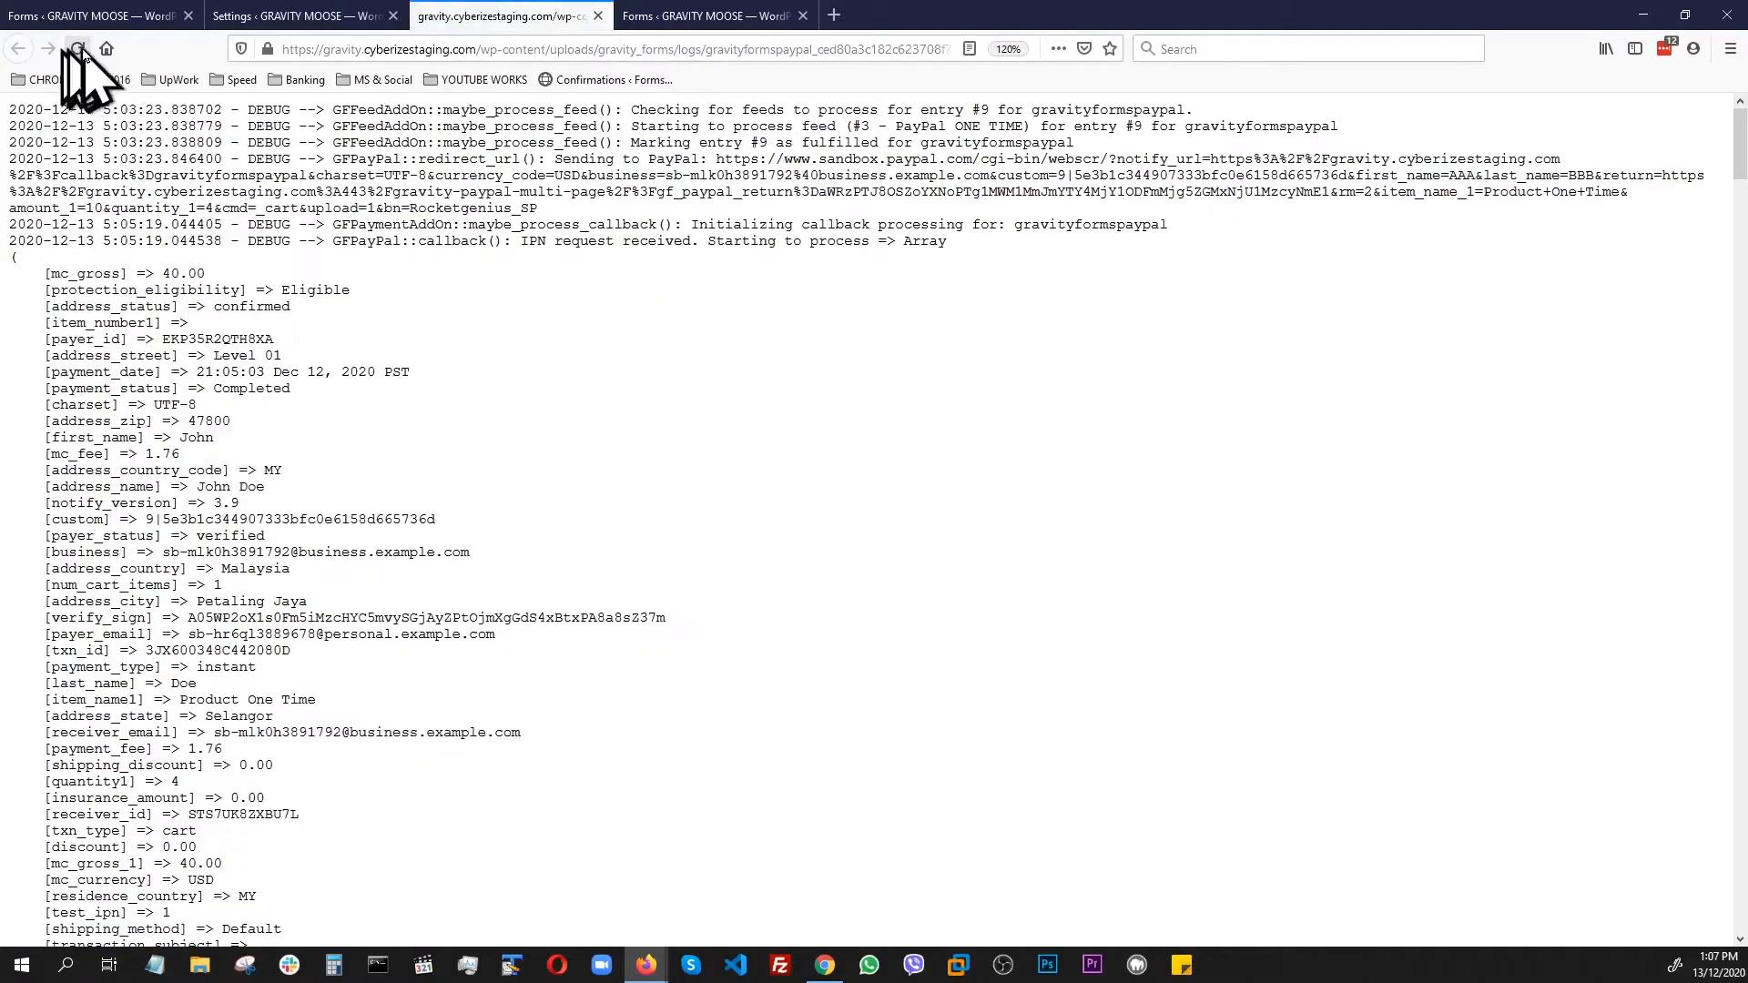
left_click(77, 49)
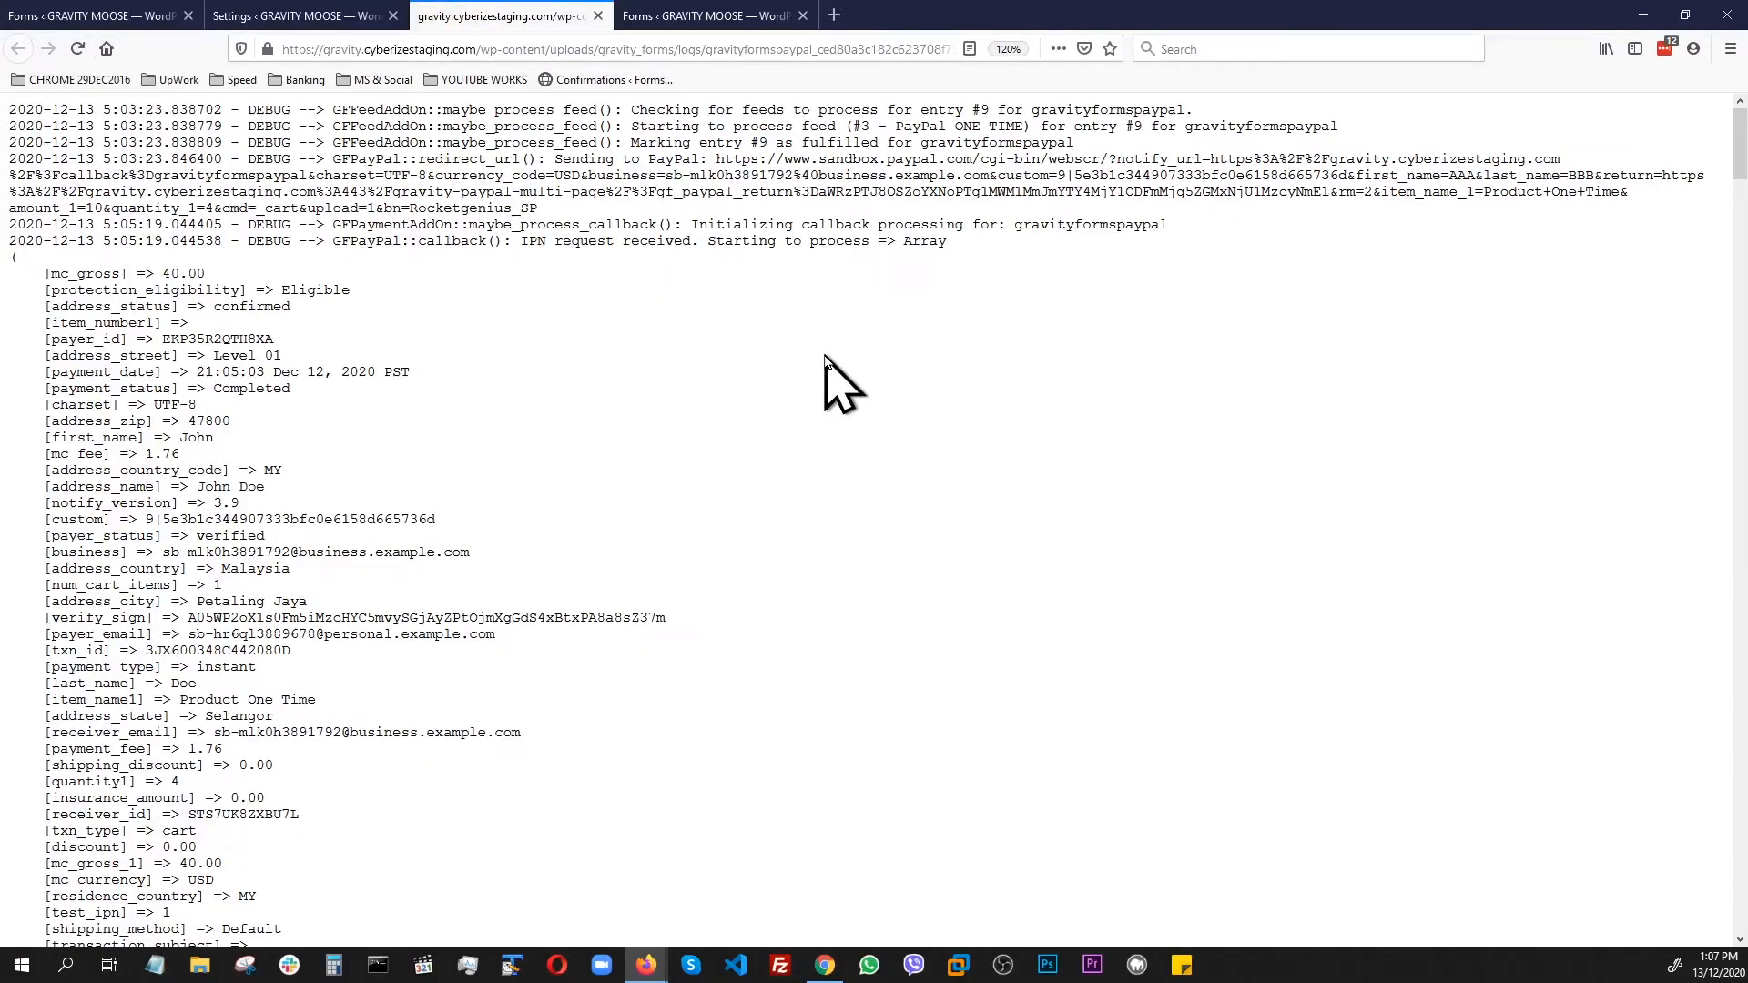
Examine the IPN messages and entry data in the log, and check the business sandbox account's dashboard for the payment
scroll(824, 360, "down", 10)
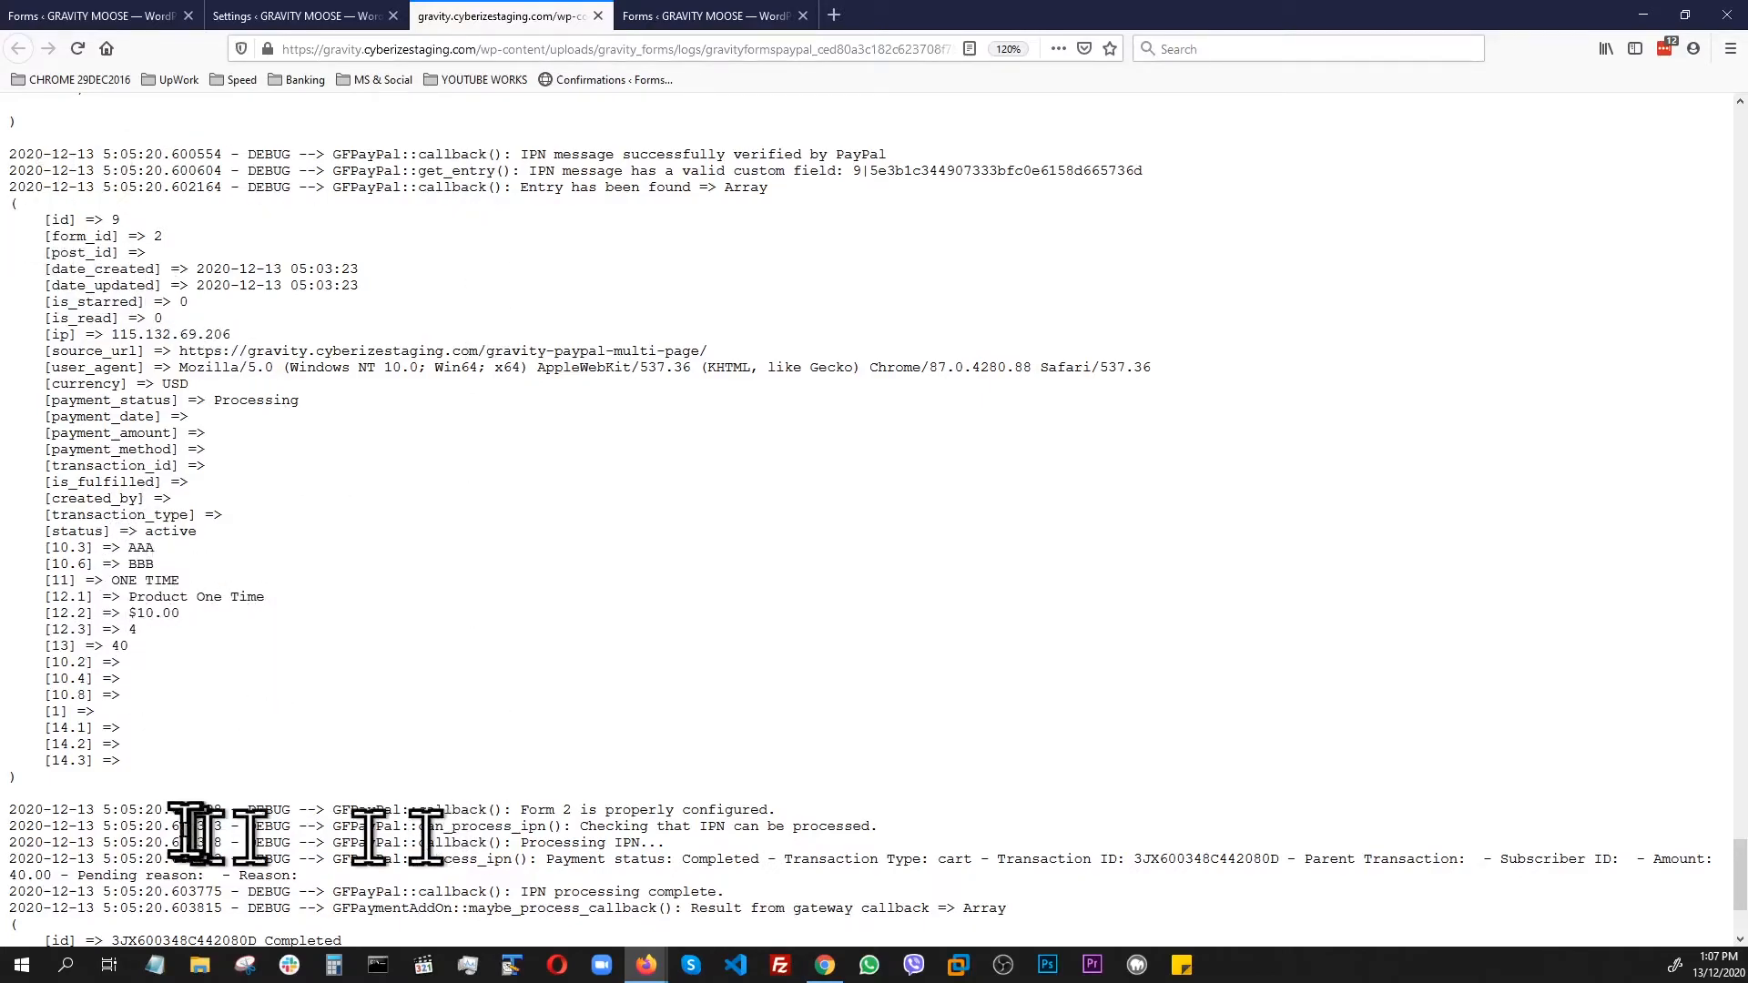
key("ctrl+plus")
key("ctrl+plus")
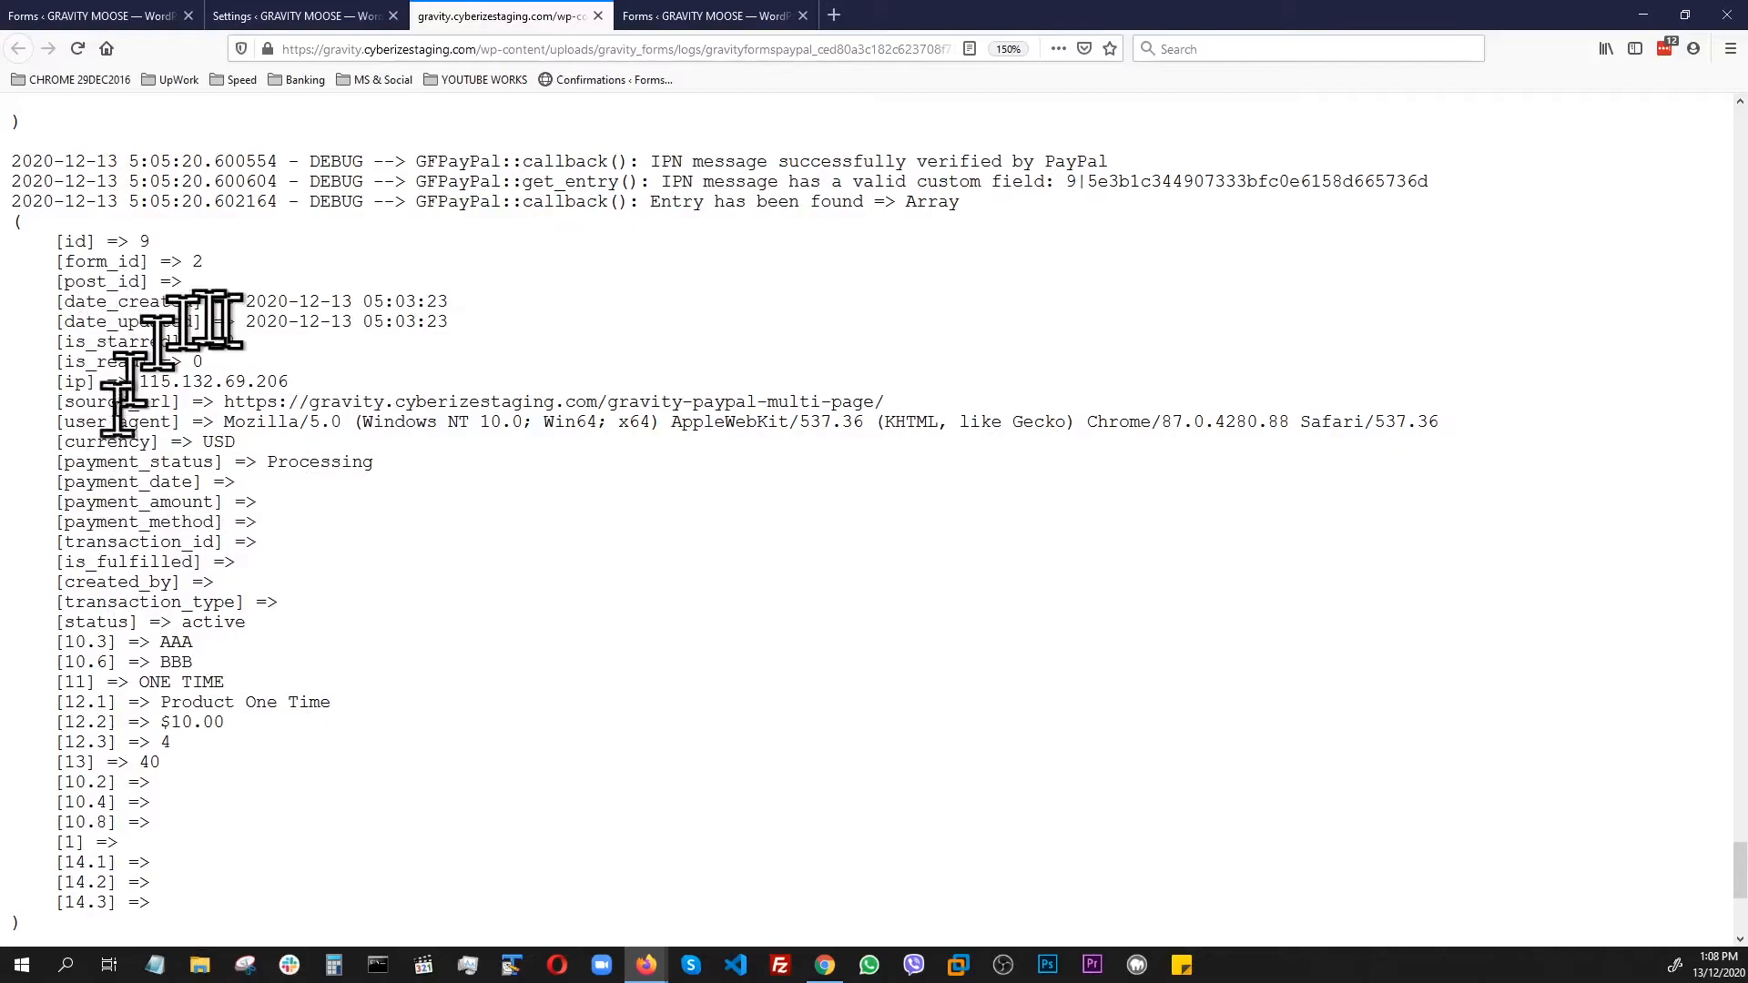
scroll(457, 355, "down", 5)
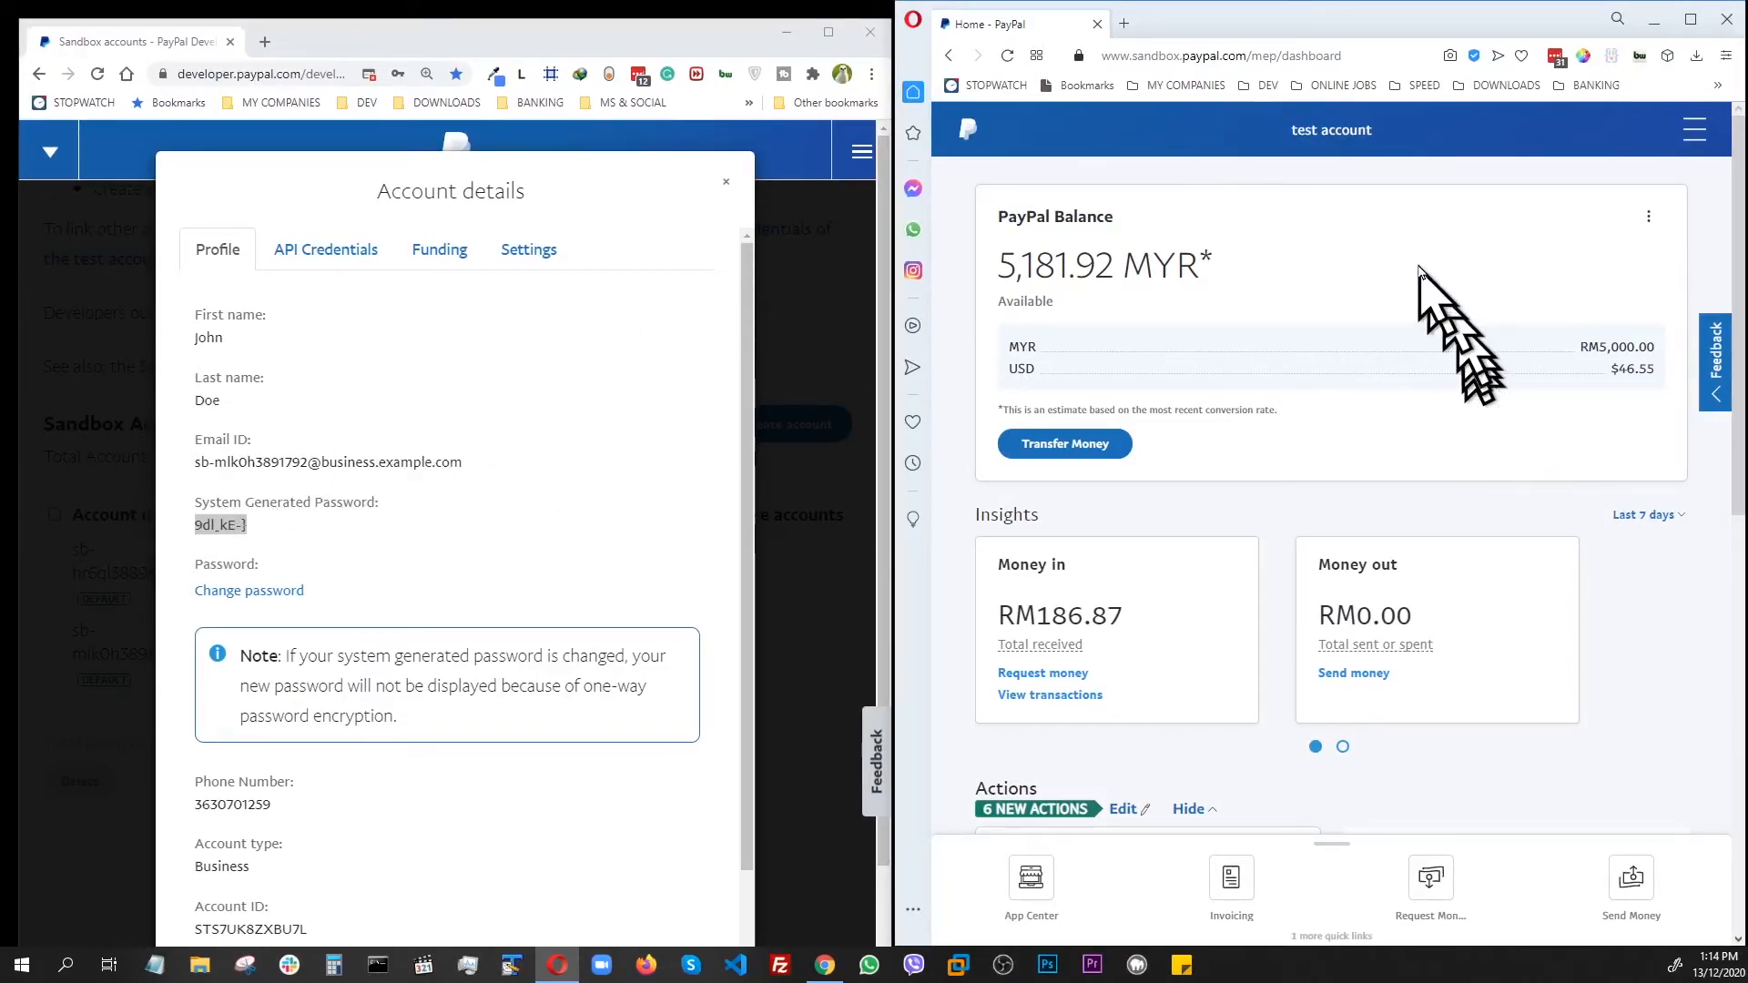
scroll(1466, 382, "down", 10)
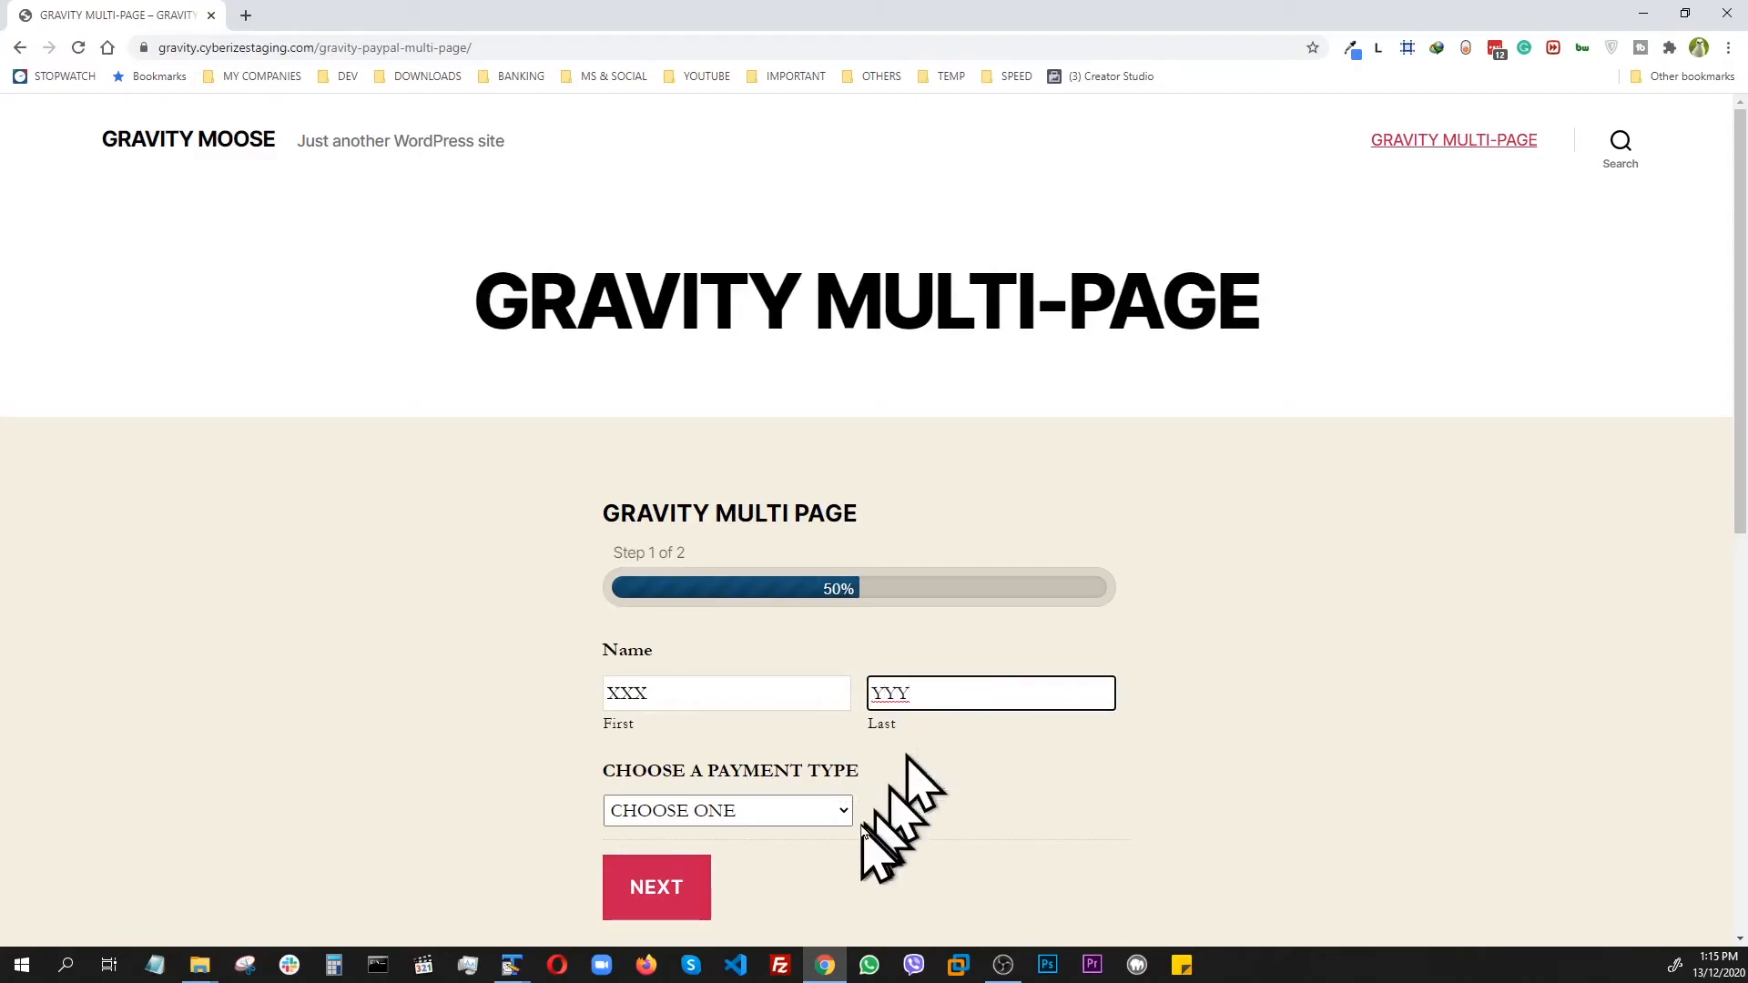
Choose SUBSCRIPTION as the payment type for the XXX YYY form entry and continue to the second page
scroll(892, 796, "down", 1)
scroll(892, 801, "down", 1)
left_click(819, 719)
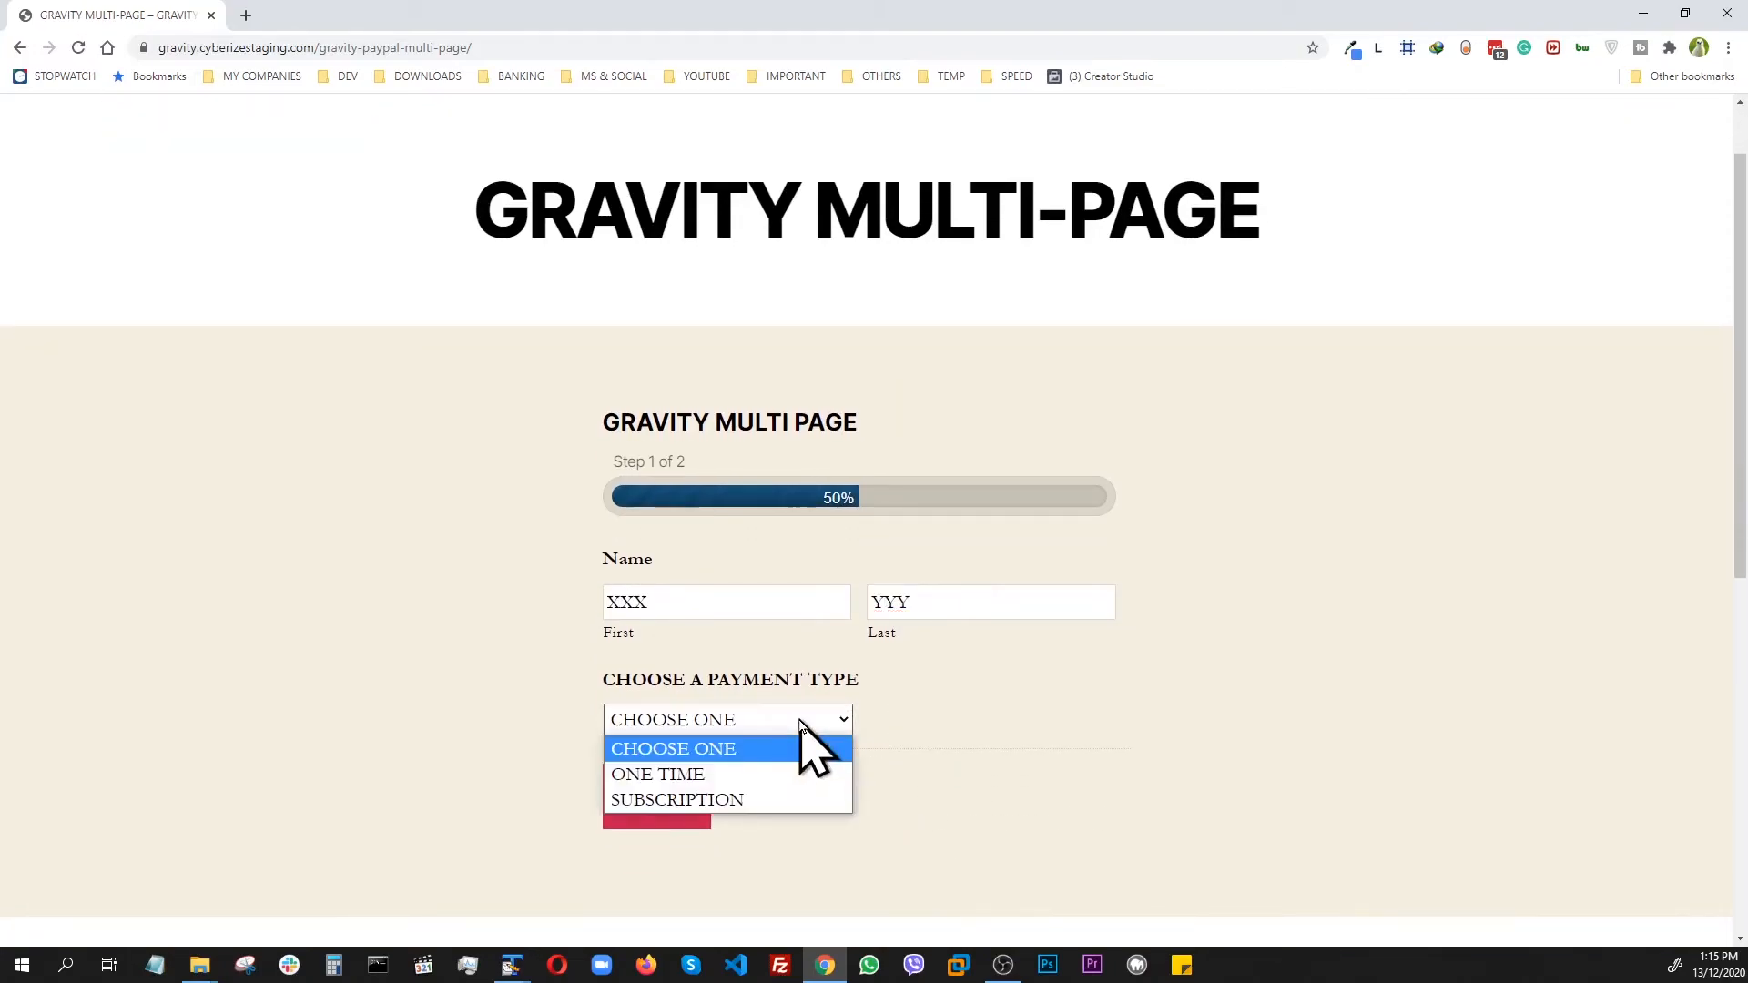
left_click(704, 800)
left_click(651, 806)
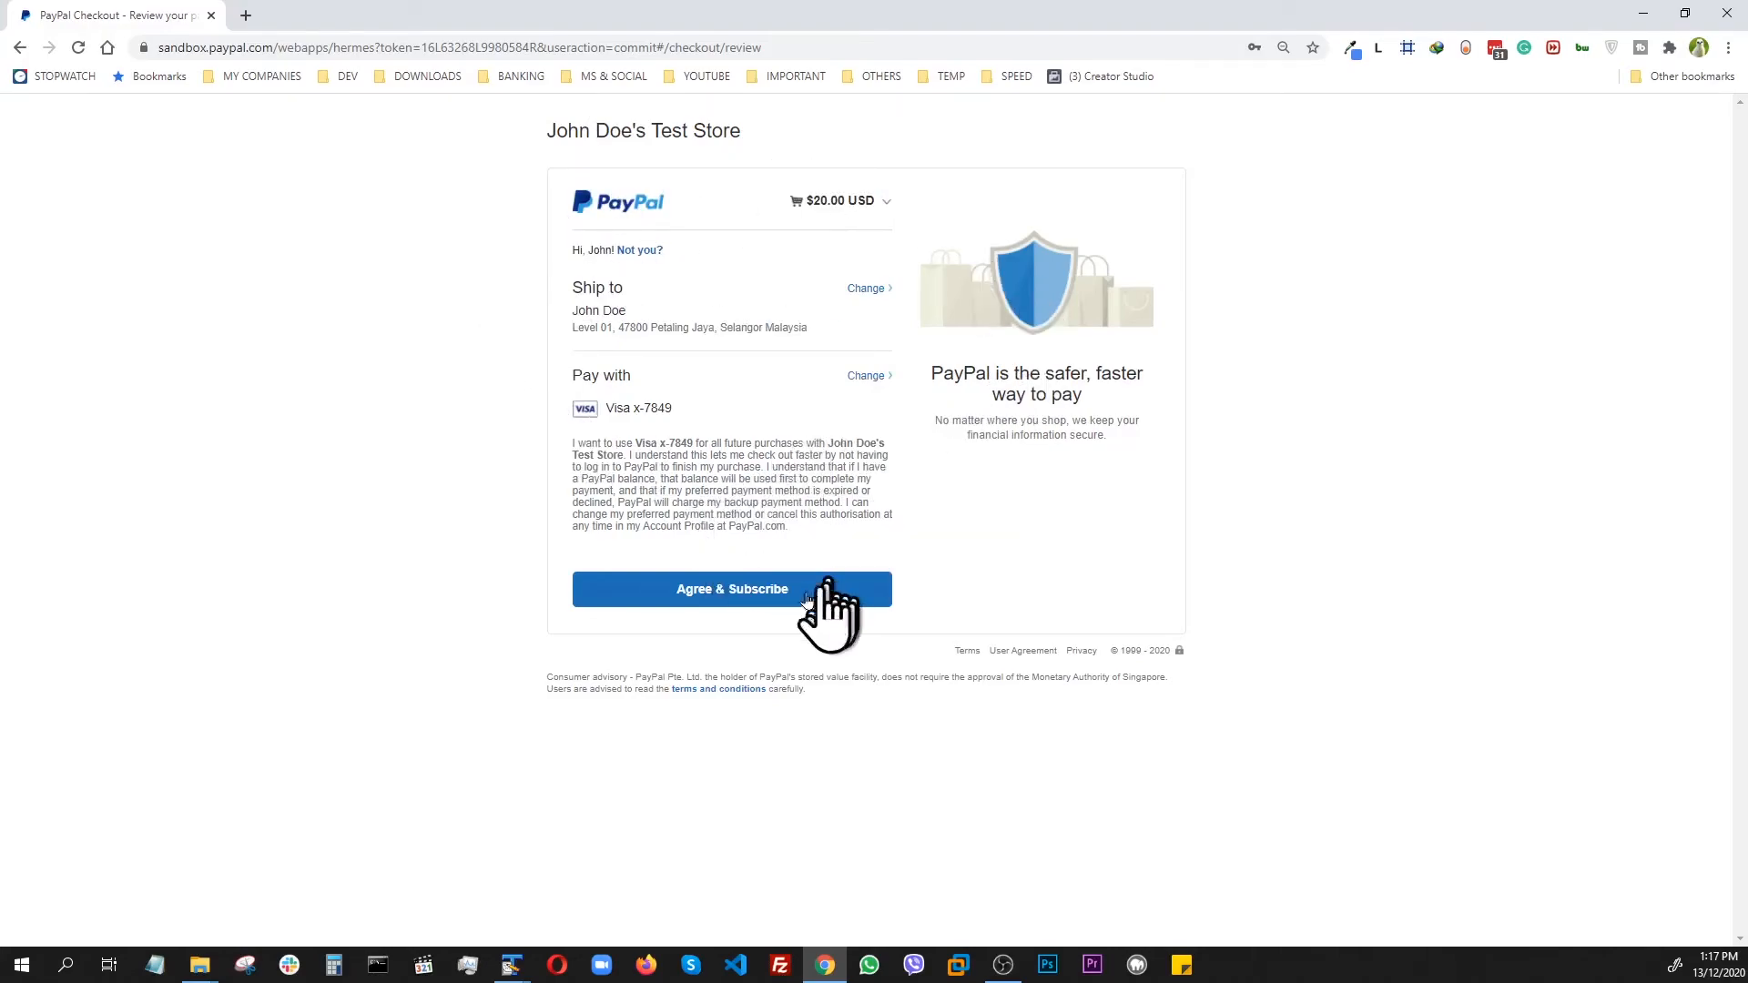
Agree to the $20.00 USD monthly subscription in the PayPal checkout and check the business sandbox account's recent activity
left_click(719, 593)
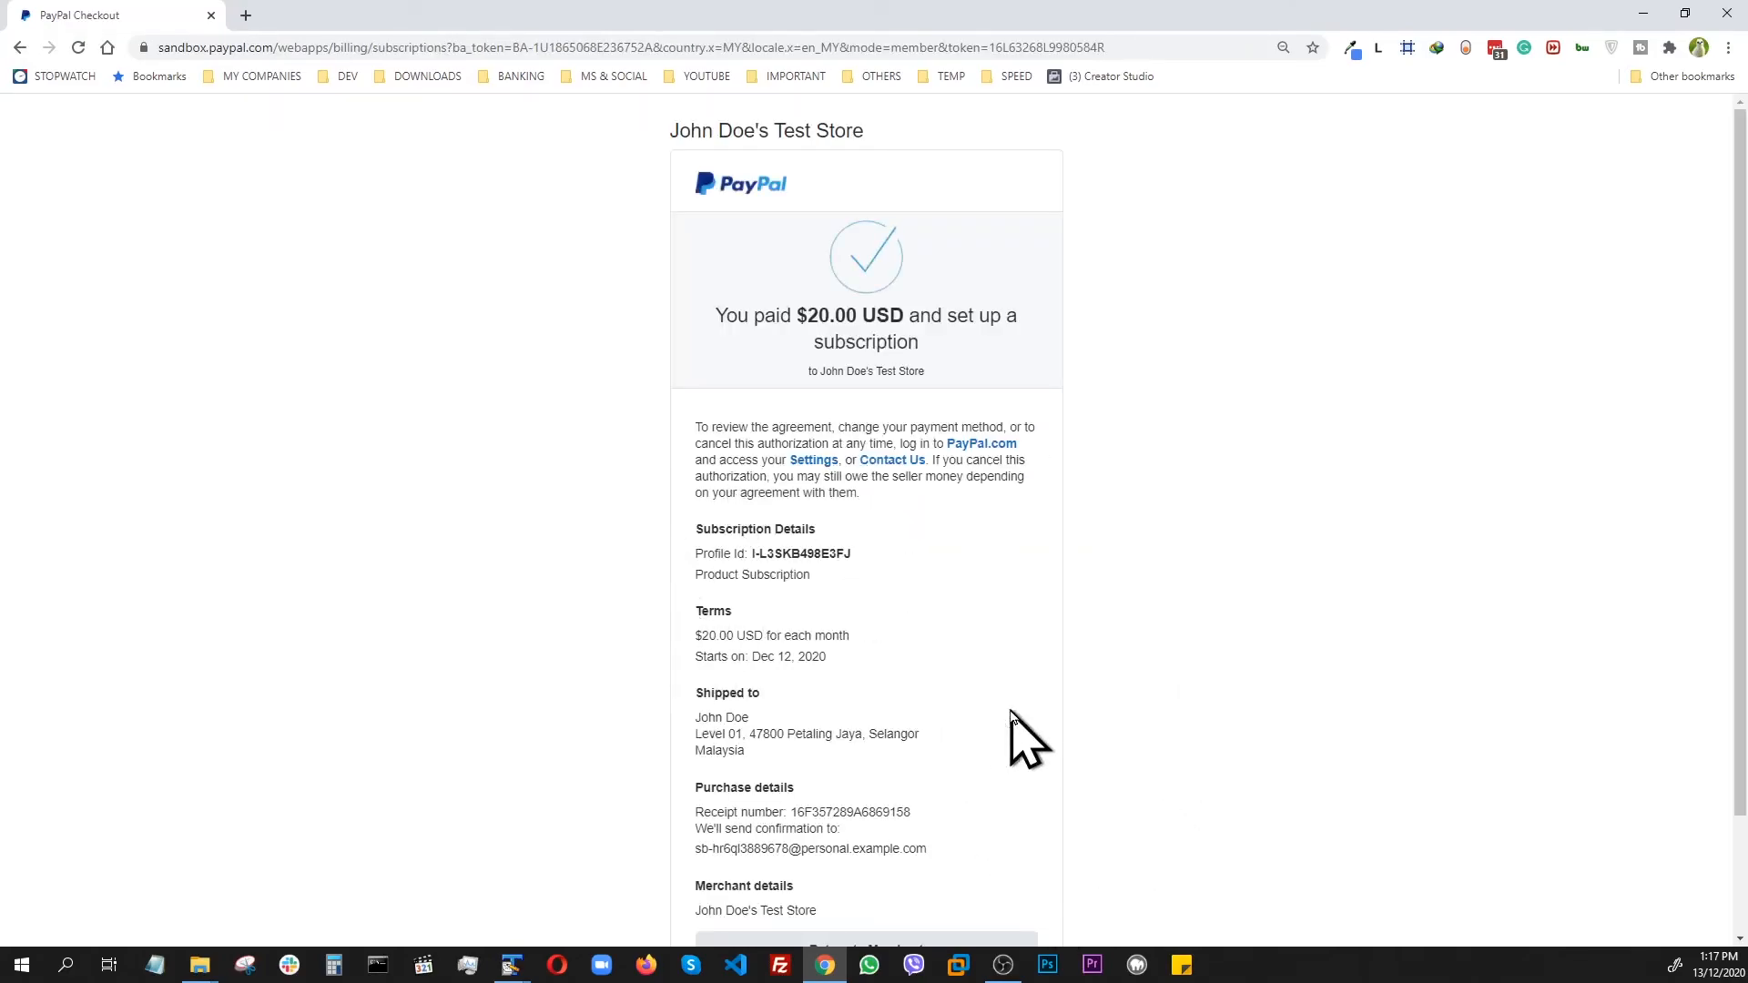
scroll(1013, 715, "down", 1)
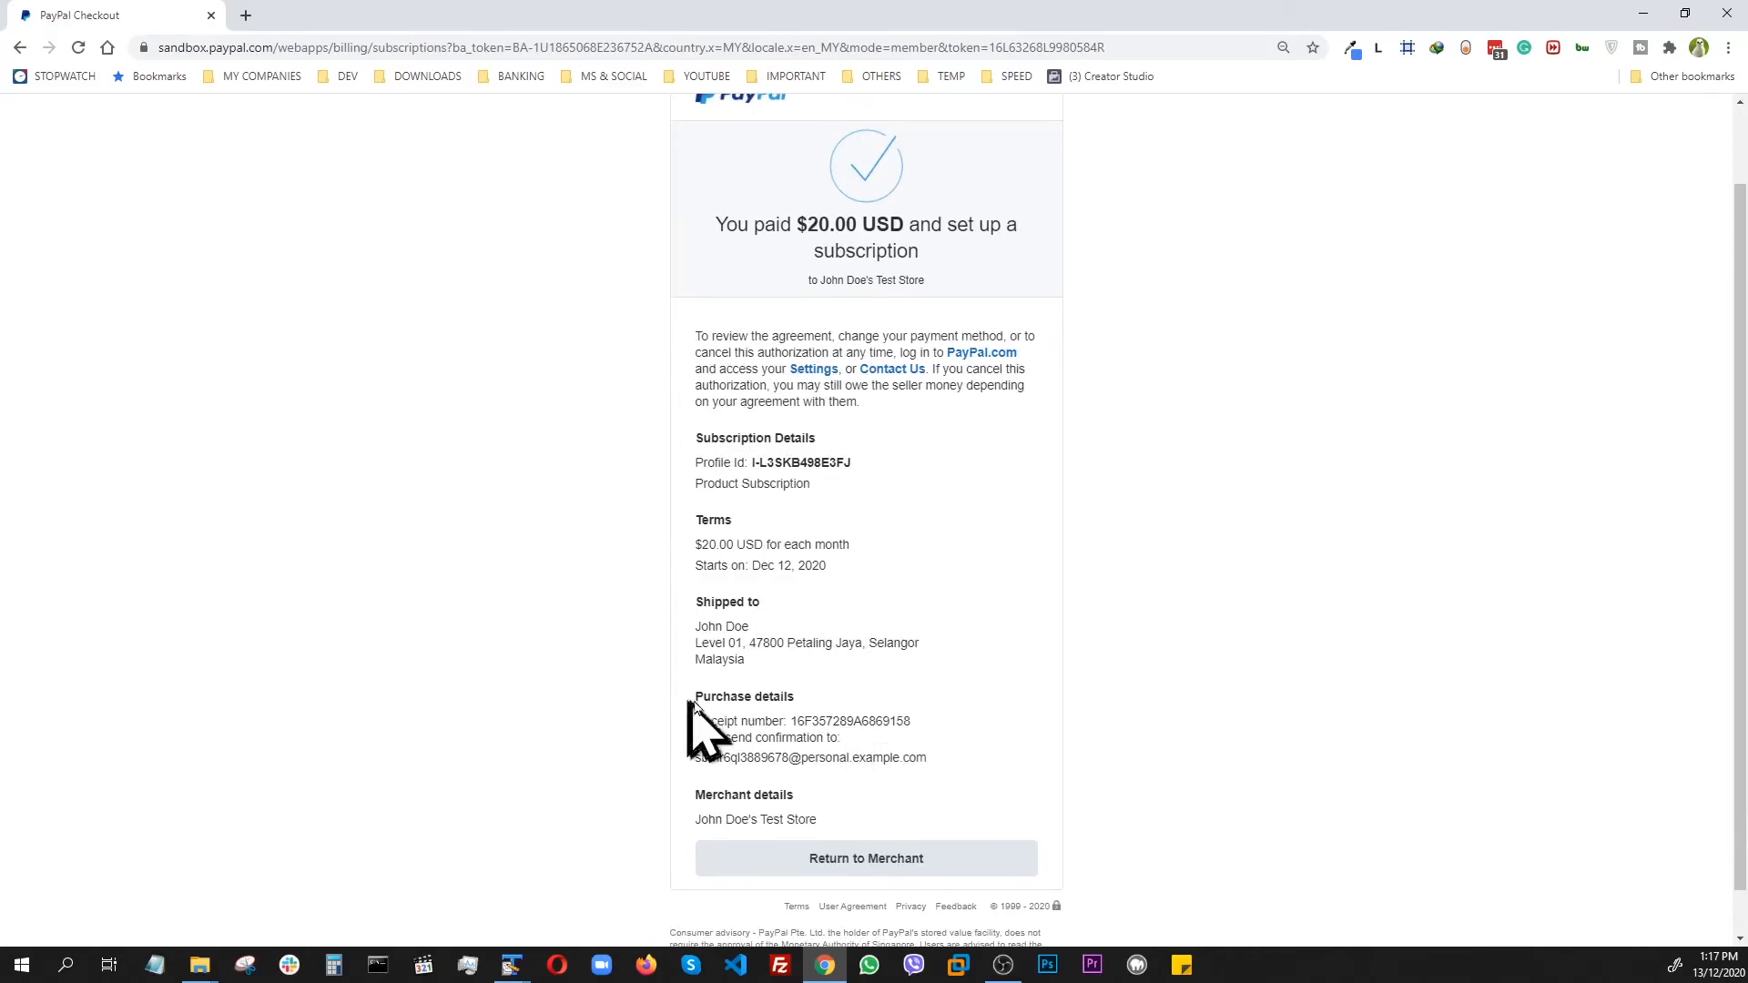
left_click(856, 860)
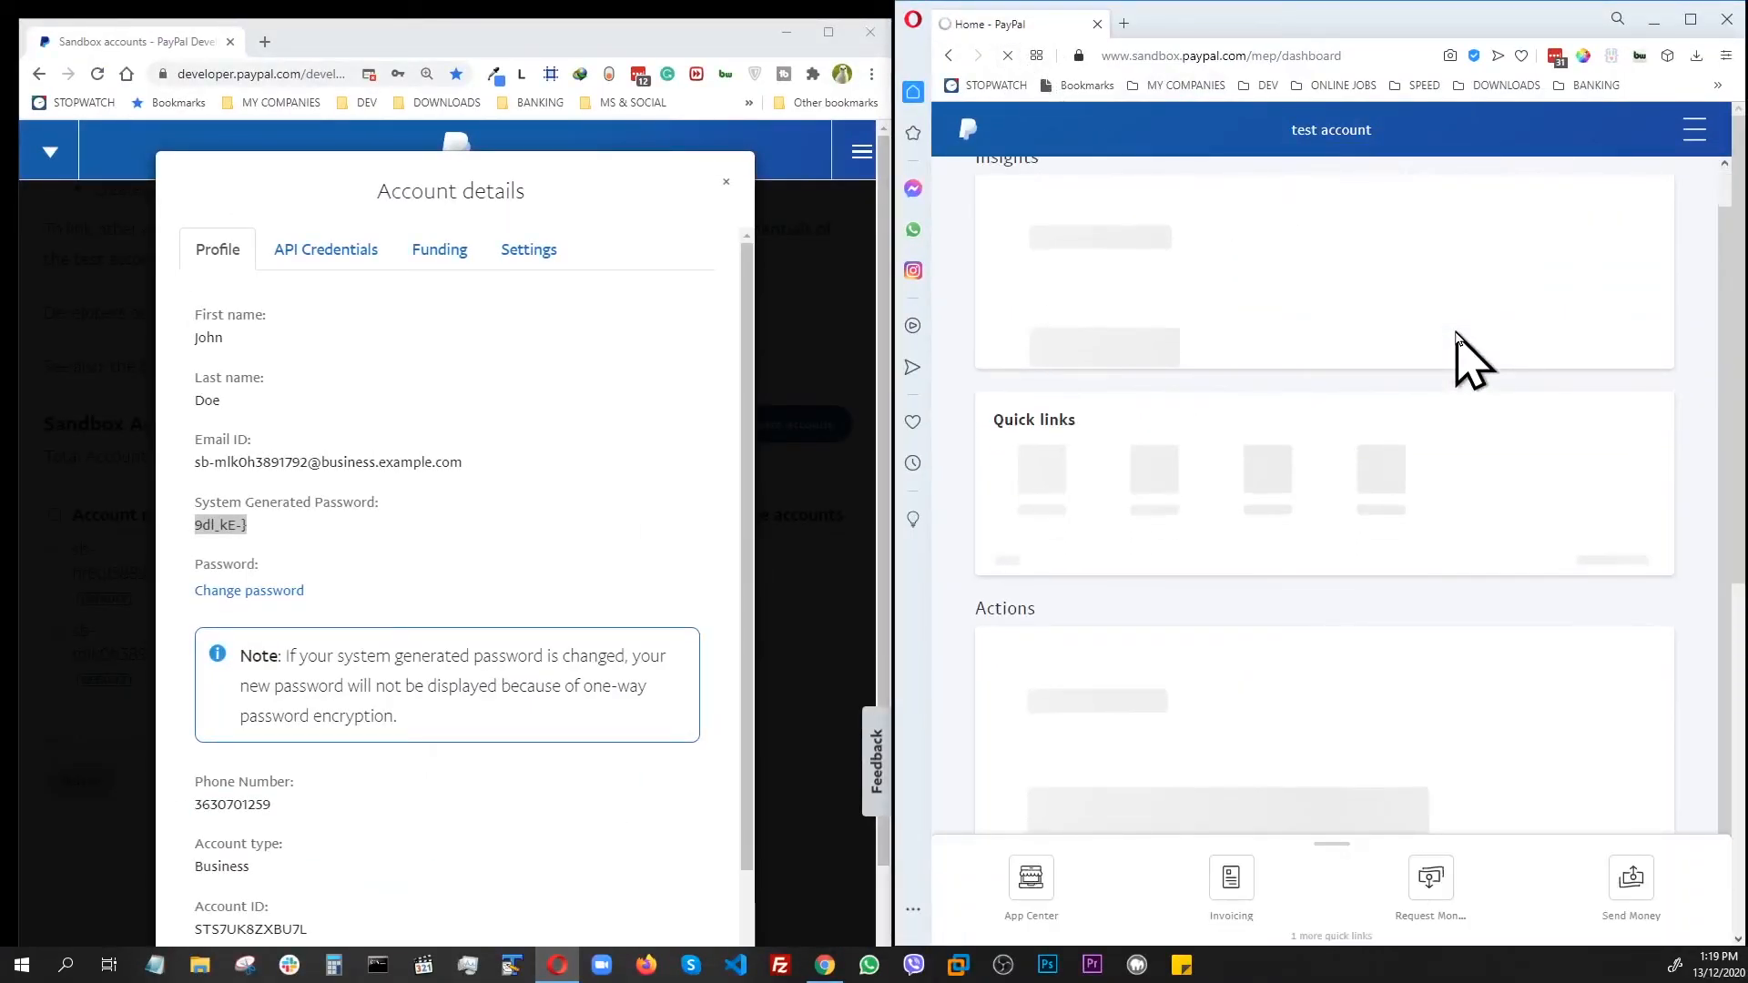
scroll(1454, 341, "down", 5)
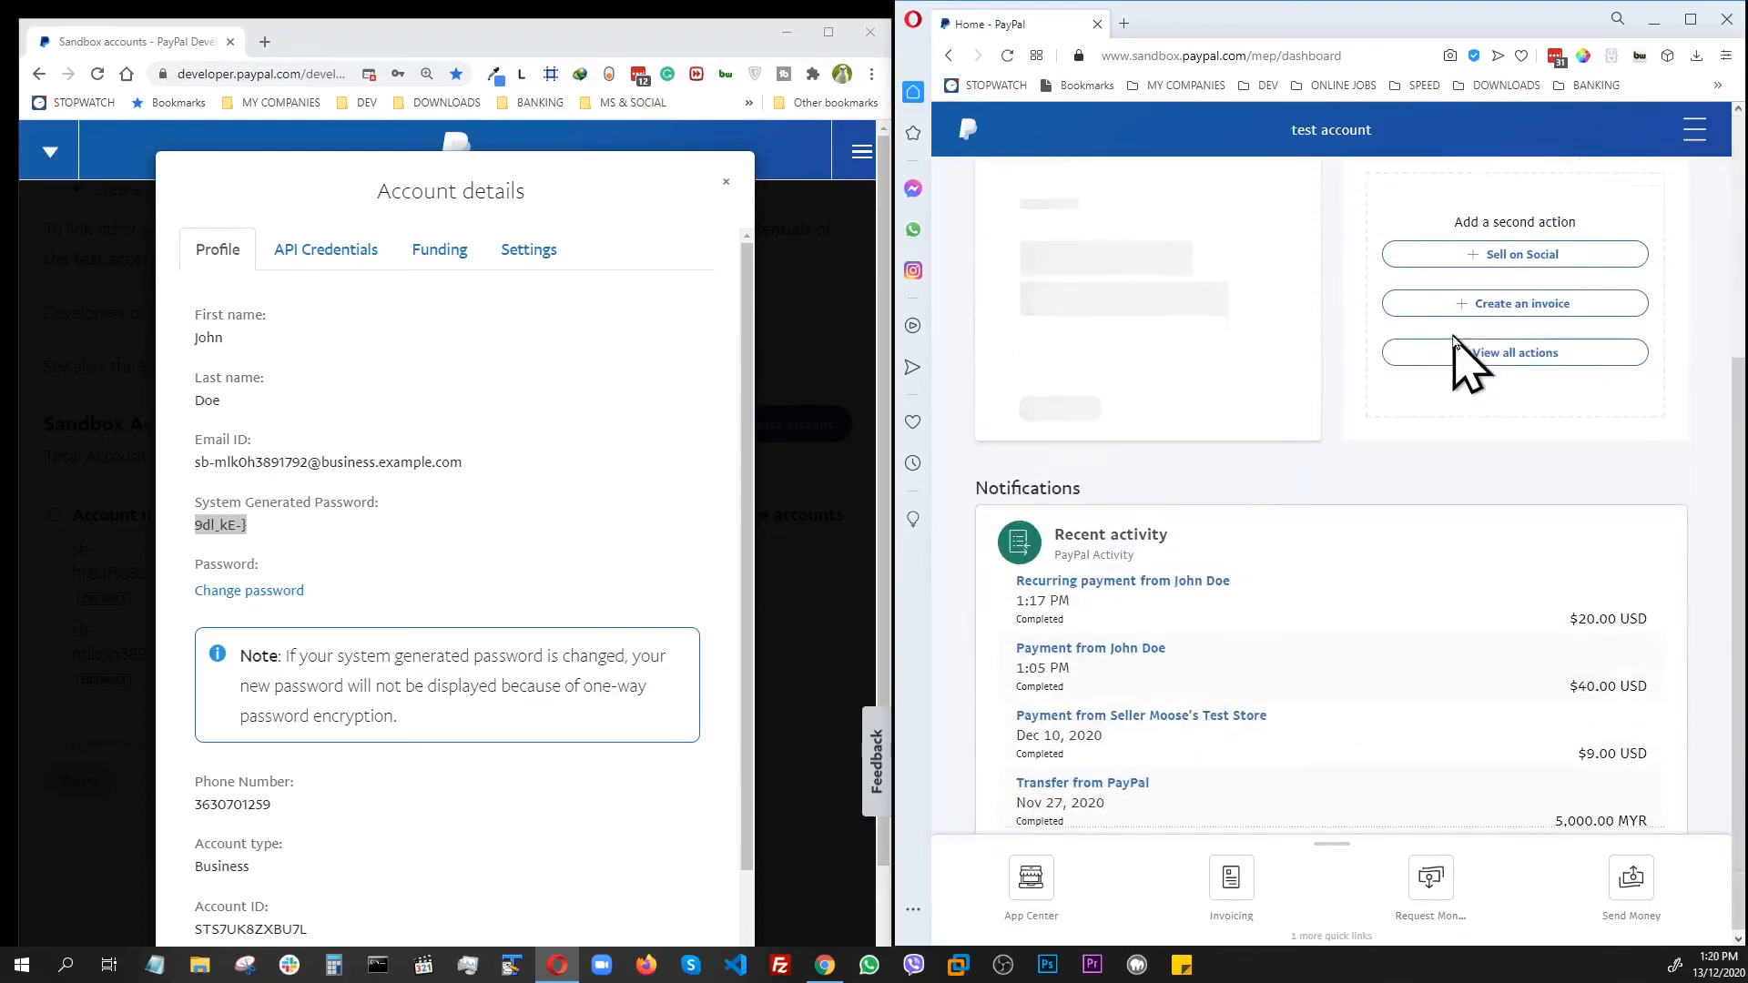